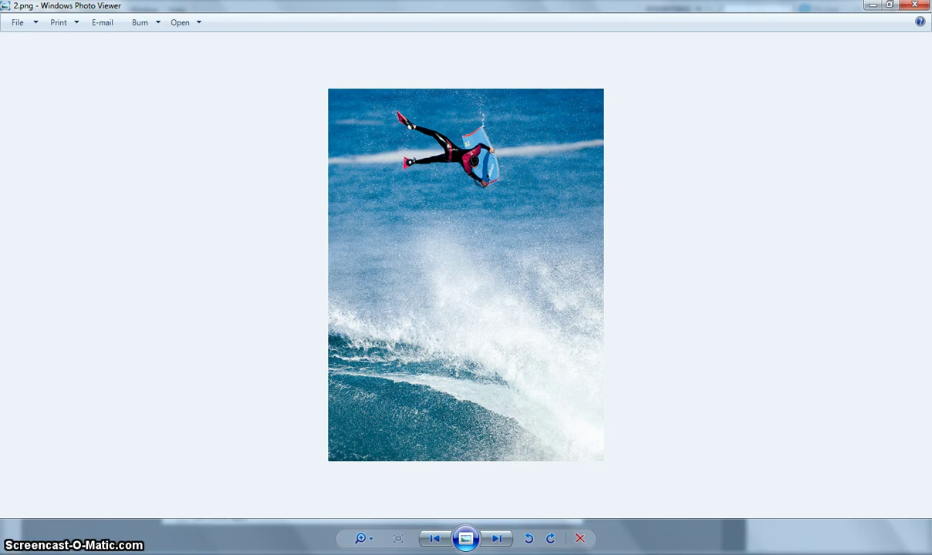
Step: Cycle back and forth through the PNG gallery photos, including the BMX shot, then close Photo Viewer
key(Right)
key(Right)
key(Right)
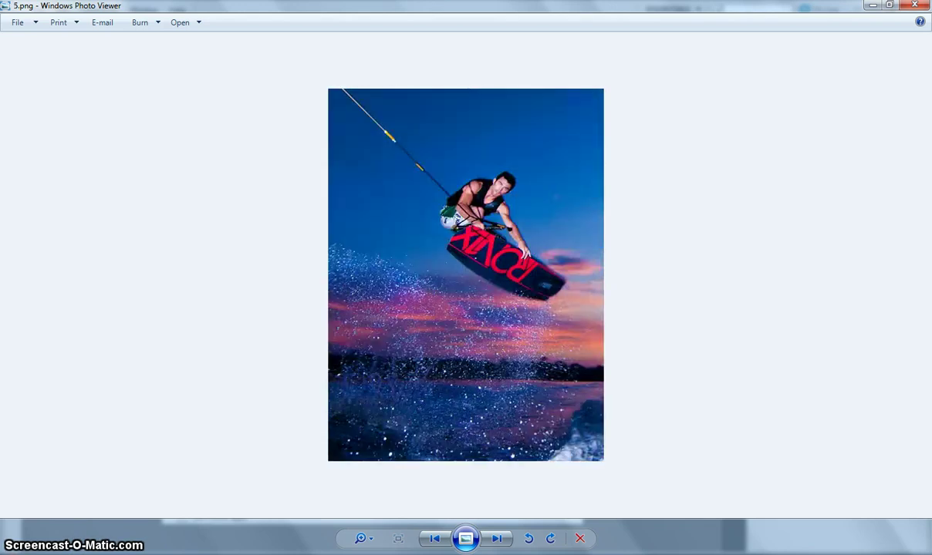
key(Left)
key(Left)
key(Left)
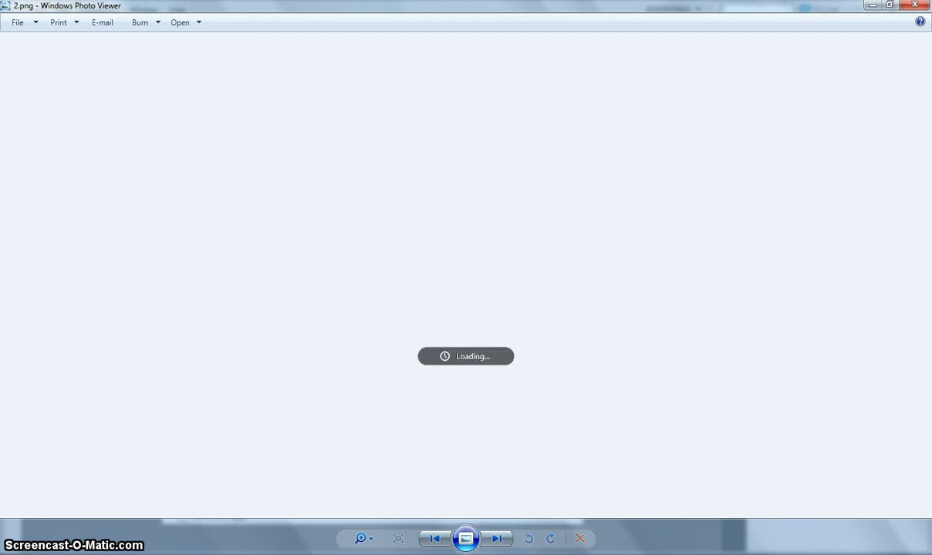
key(Right)
key(Right)
key(Right)
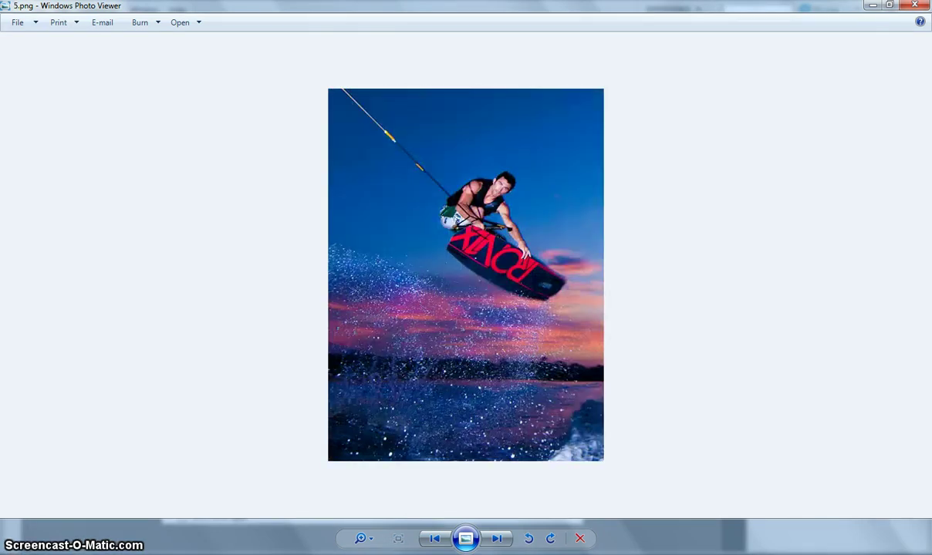
key(Right)
key(Right)
key(Right)
key(Left)
key(Left)
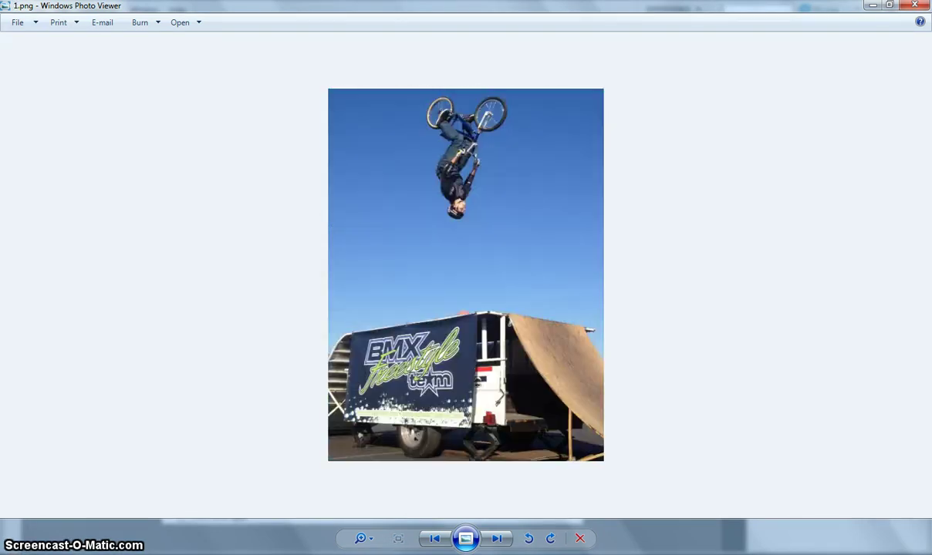
key(Right)
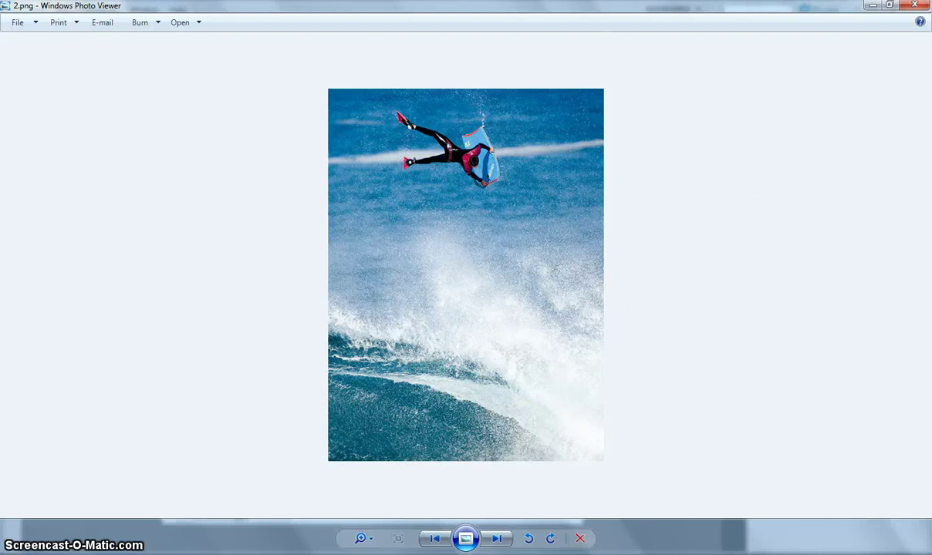
click(921, 6)
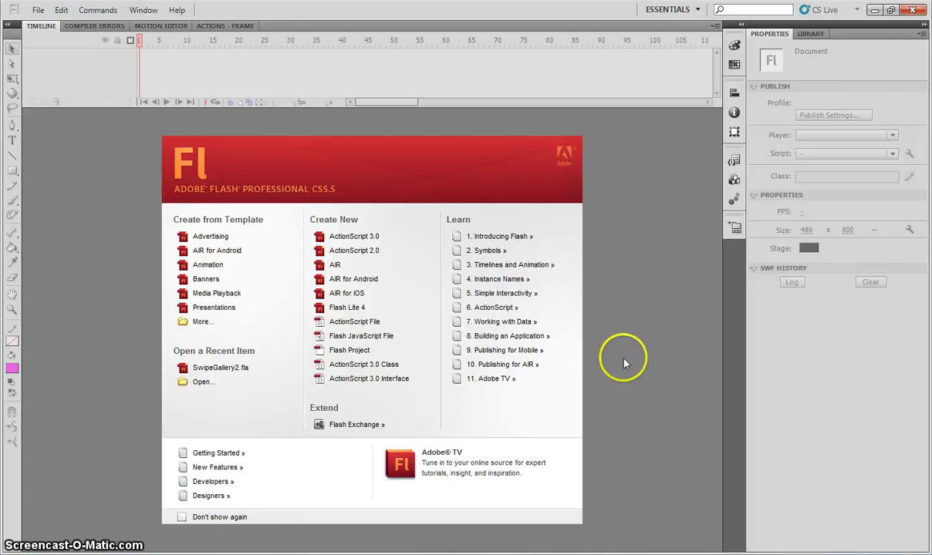
Step: Start a new AIR for Android document from the Swipe Gallery template
click(276, 251)
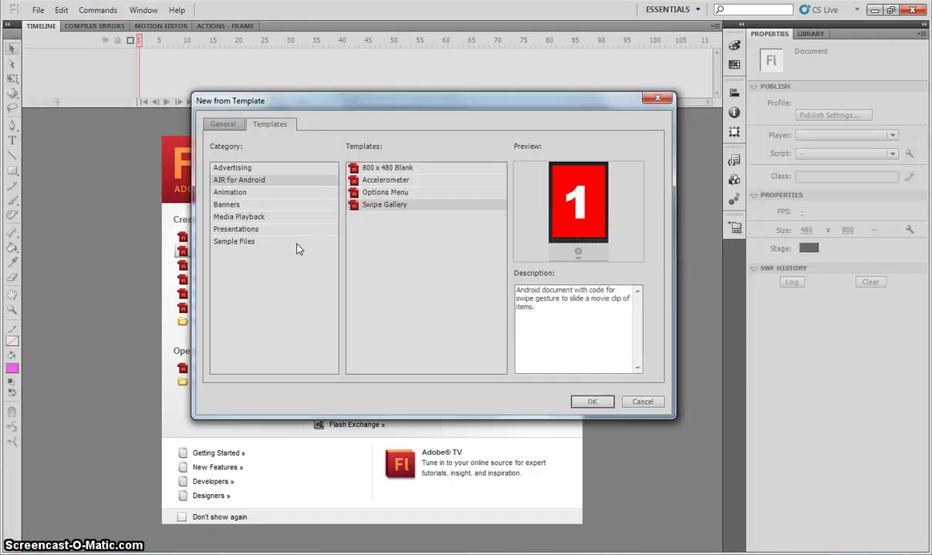
click(306, 261)
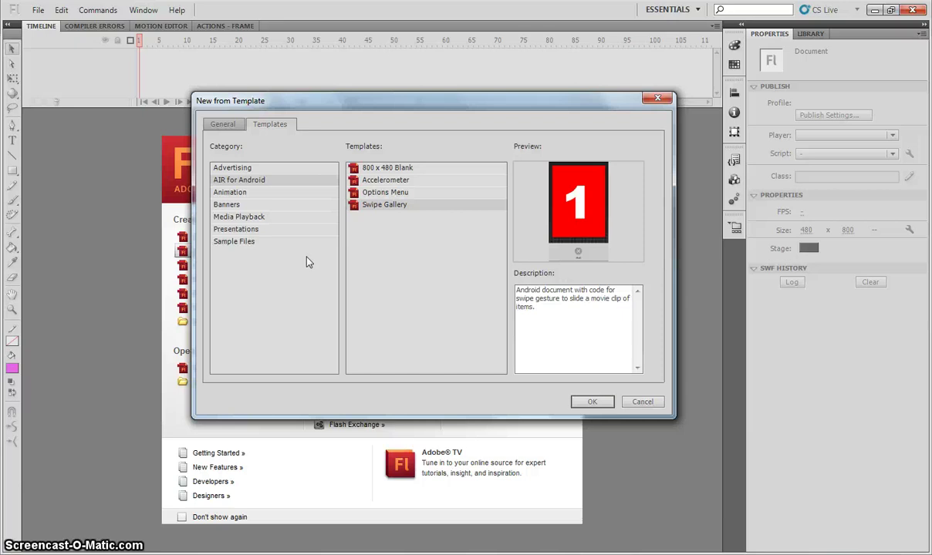
click(394, 205)
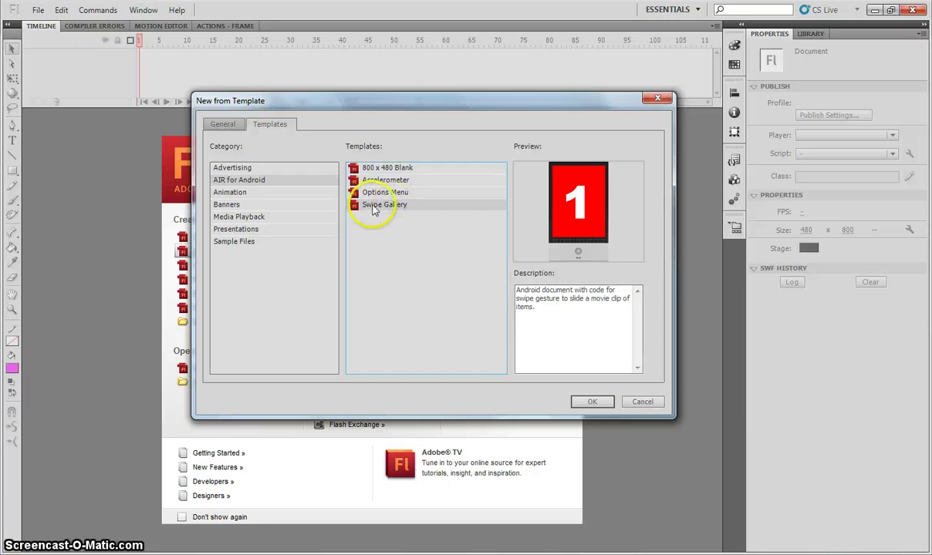
click(589, 400)
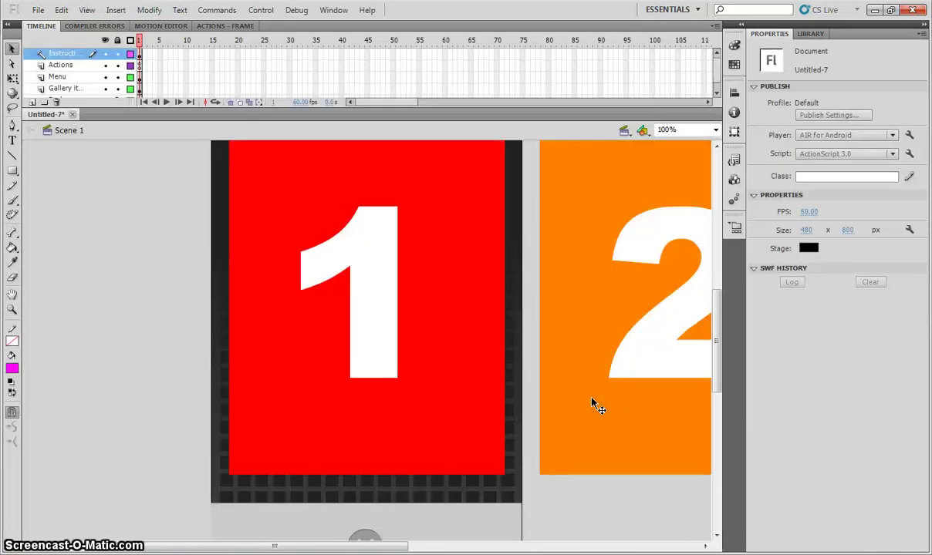
Step: Zoom the stage out to 50% and scroll across so panels 1–4 are visible
key(ctrl+minus)
click(485, 487)
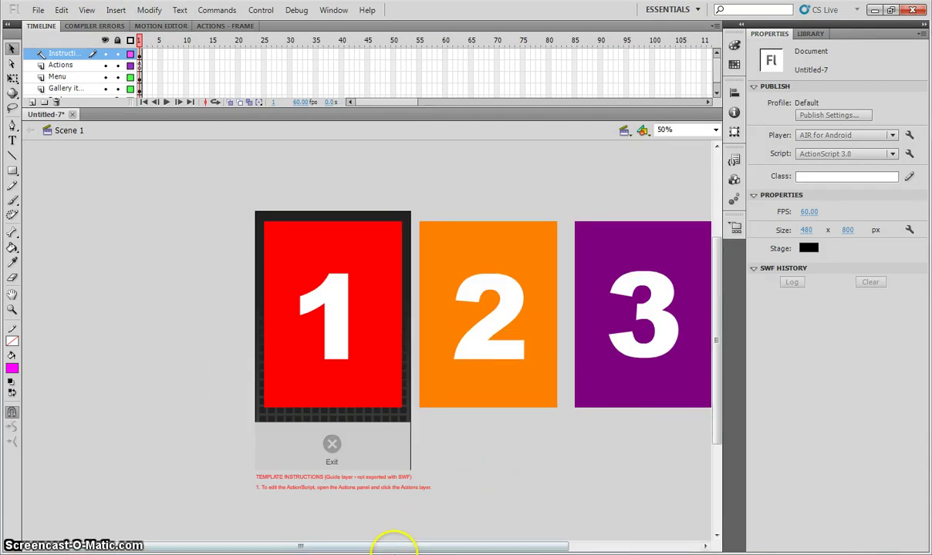
drag(393, 546, 519, 546)
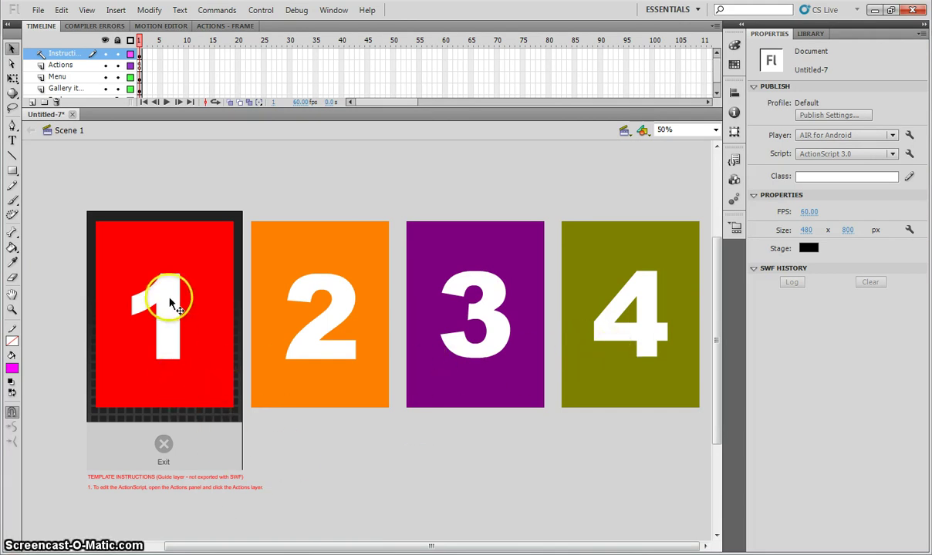
click(172, 358)
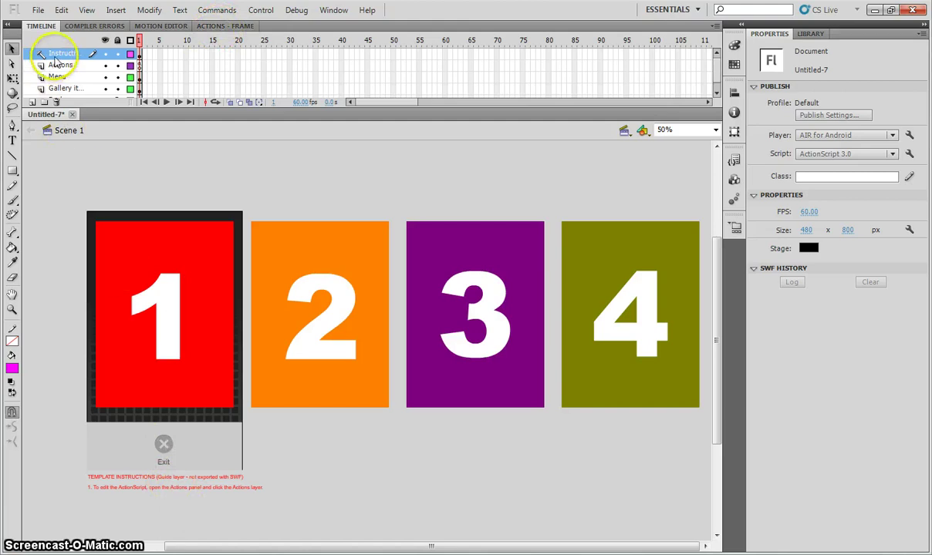
Step: Delete the Instructions layer along with its guide text
click(75, 56)
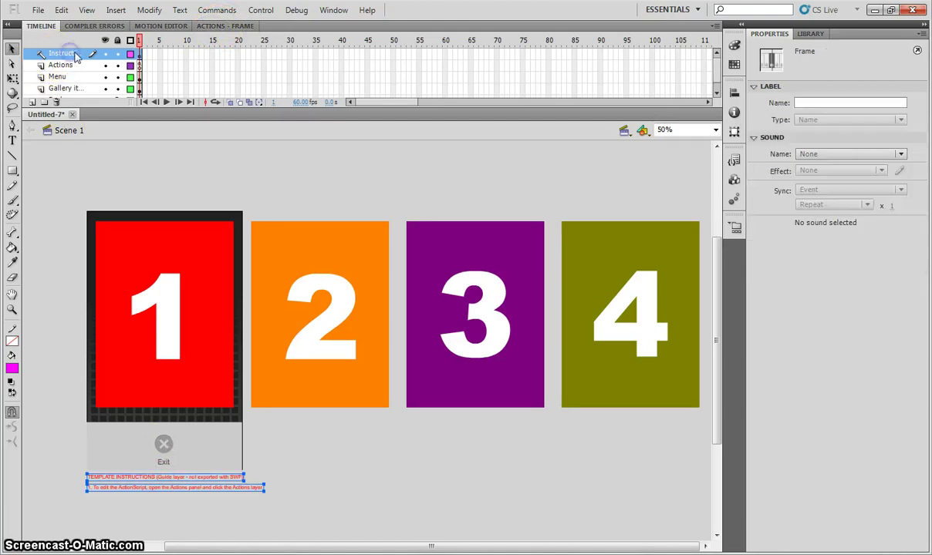
click(57, 104)
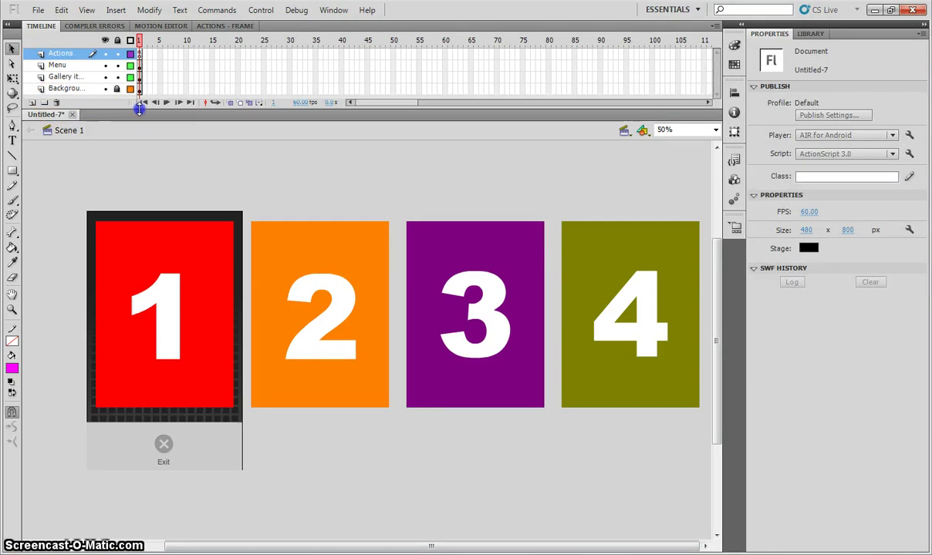
drag(140, 108, 139, 132)
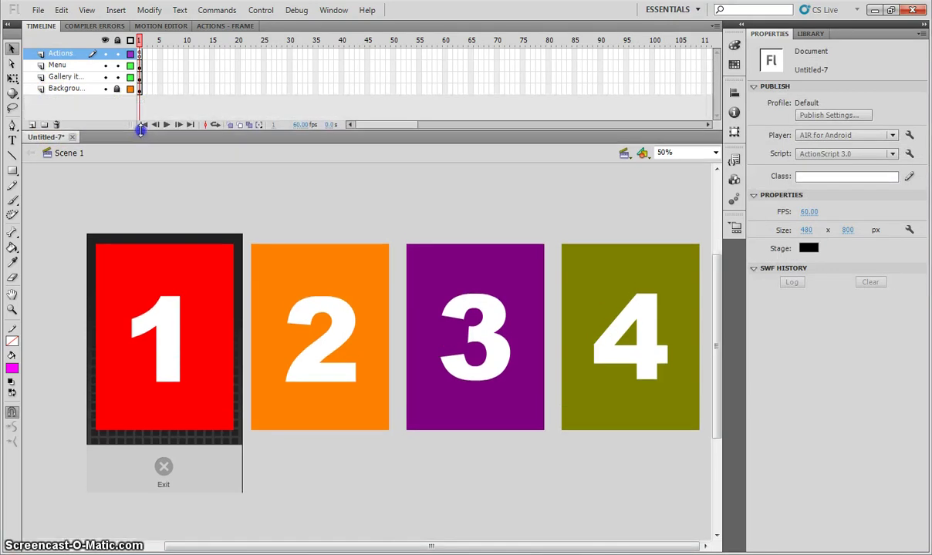
Step: Show the Actions layer's ActionScript 3.0 swipe code in the Actions - Frame panel
click(61, 57)
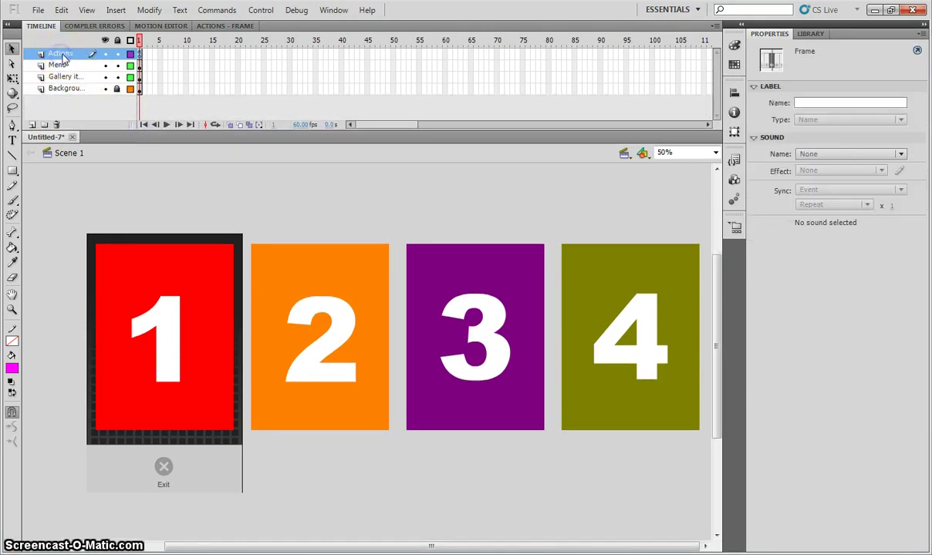
click(216, 25)
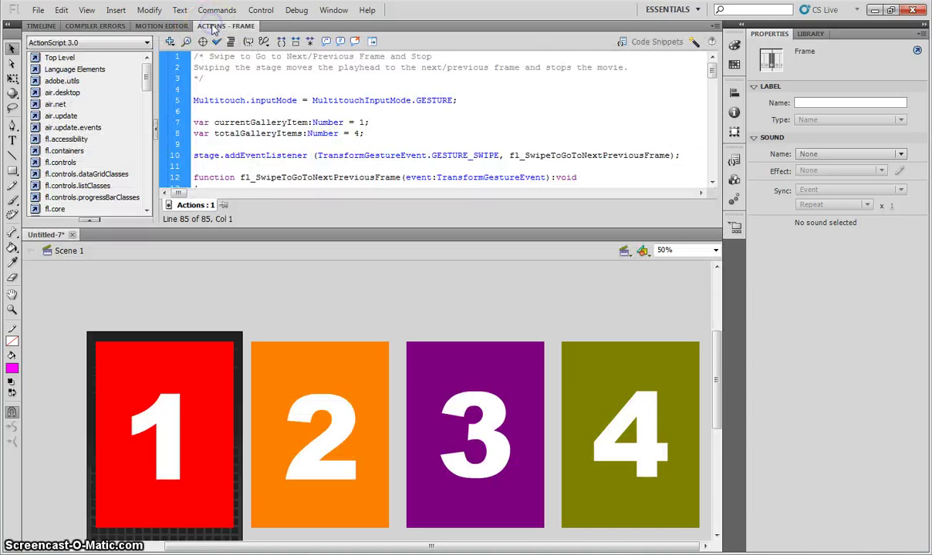
mouse_move(713, 68)
mouse_down()
mouse_move(732, 129)
mouse_move(733, 182)
mouse_move(719, 62)
mouse_up()
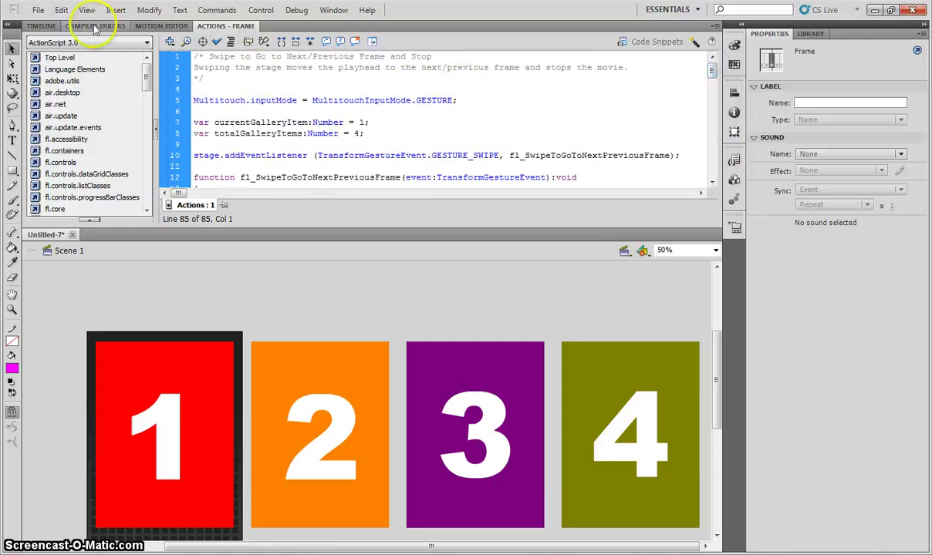
Step: Back on the Timeline, turn off the Menu layer's visibility so the Exit button disappears
click(43, 25)
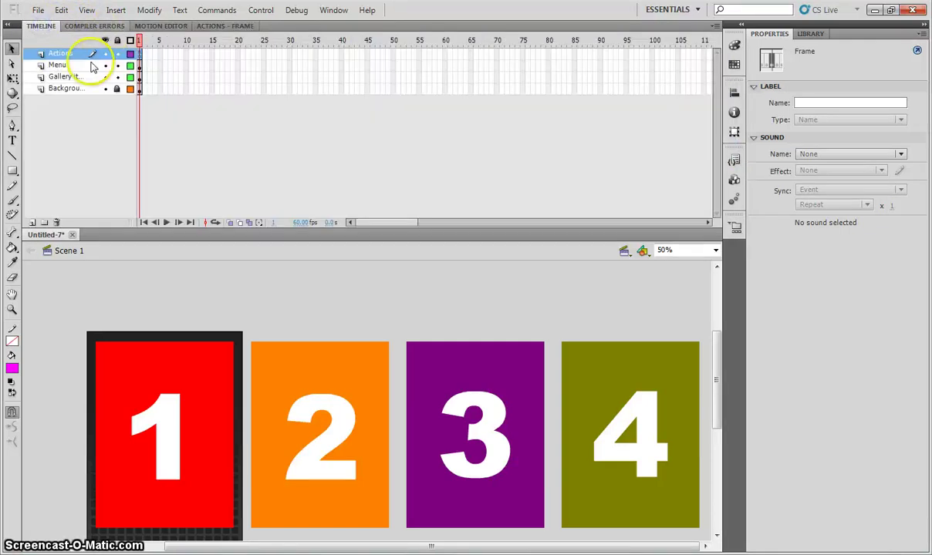
click(66, 66)
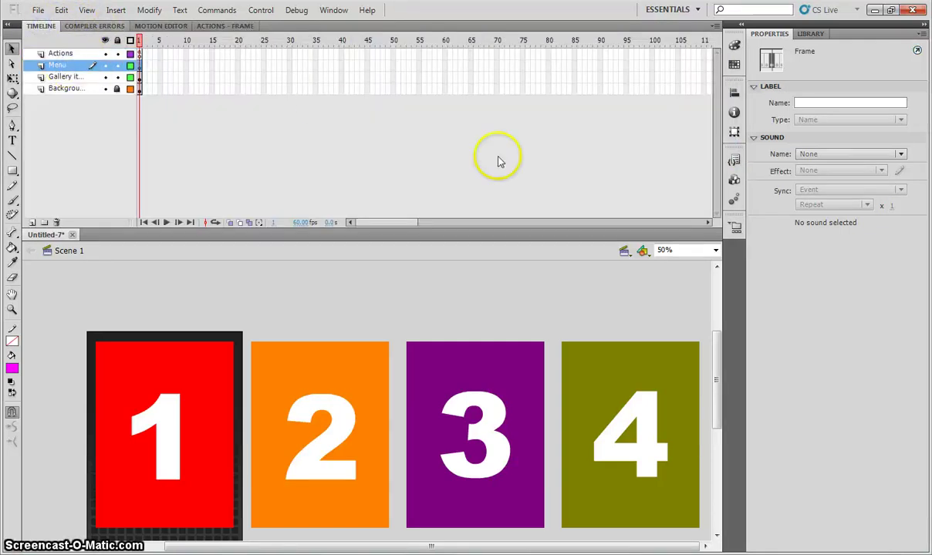
drag(717, 332, 720, 358)
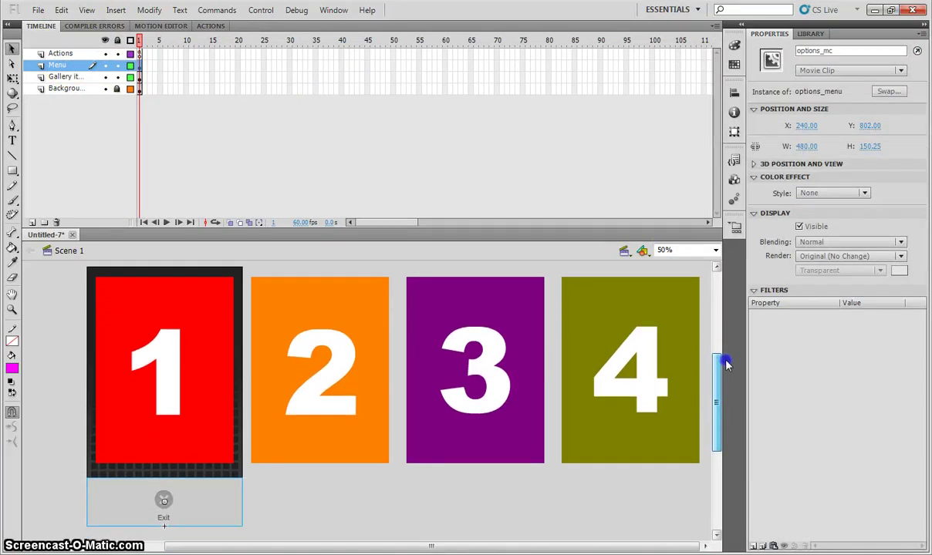
click(108, 69)
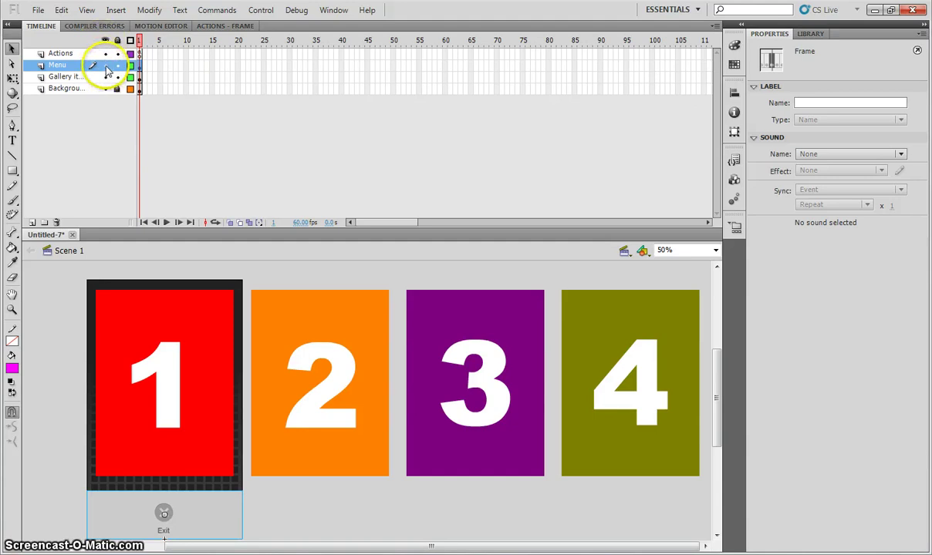
click(106, 66)
click(105, 66)
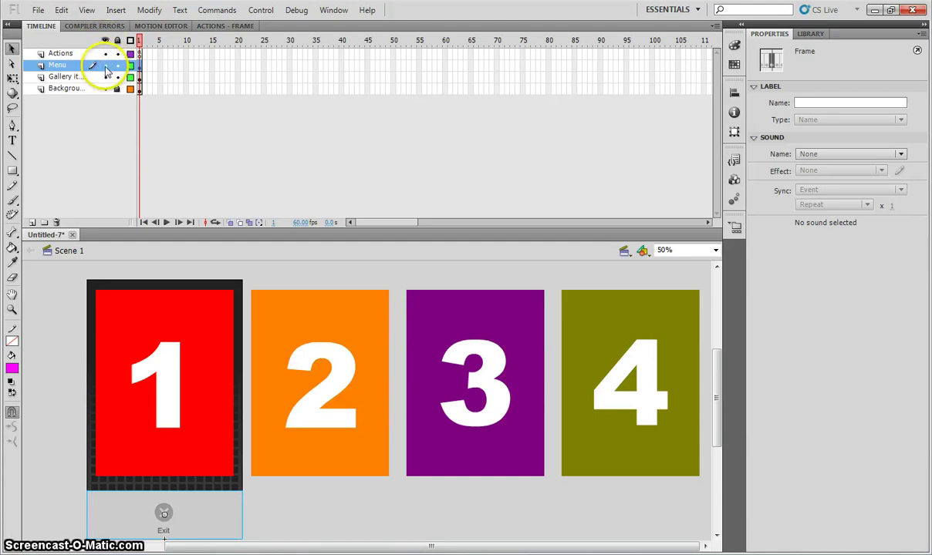
click(106, 66)
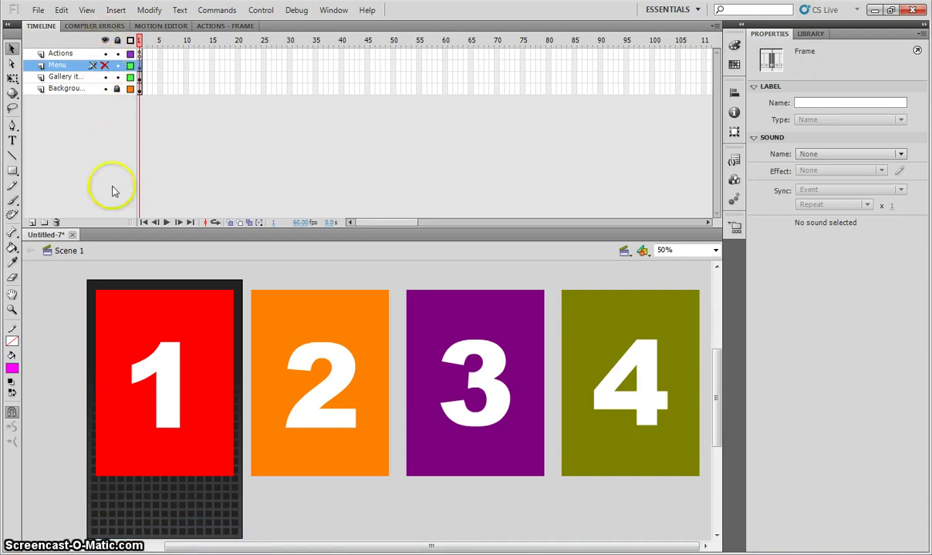
click(105, 66)
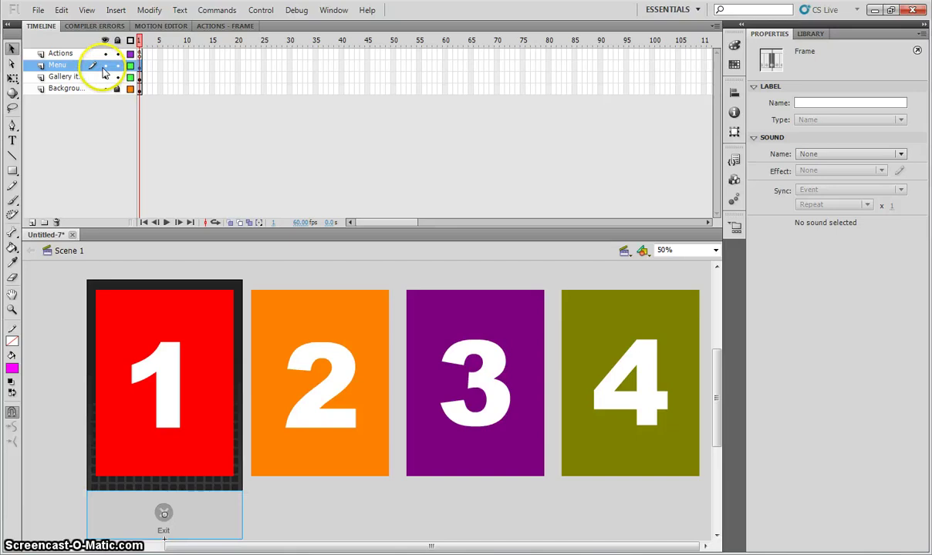
click(106, 66)
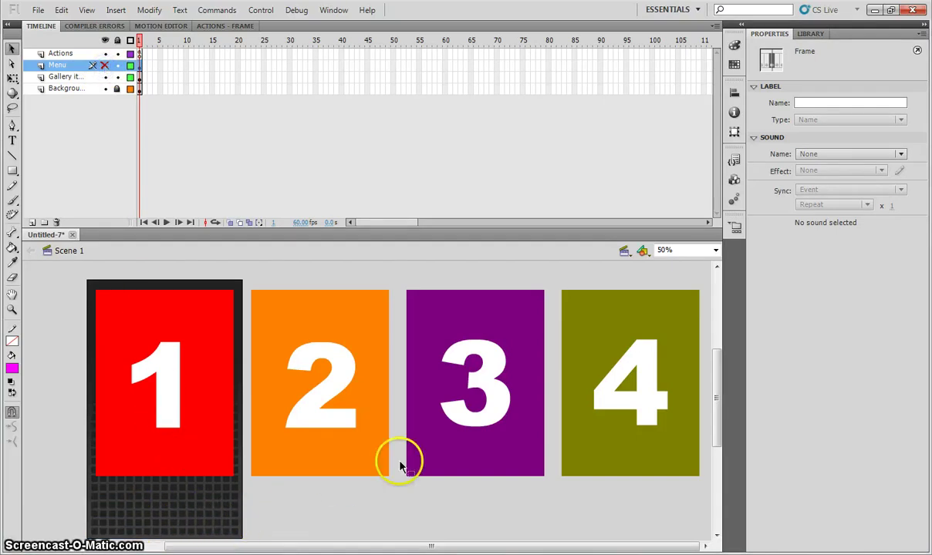
drag(716, 377, 716, 384)
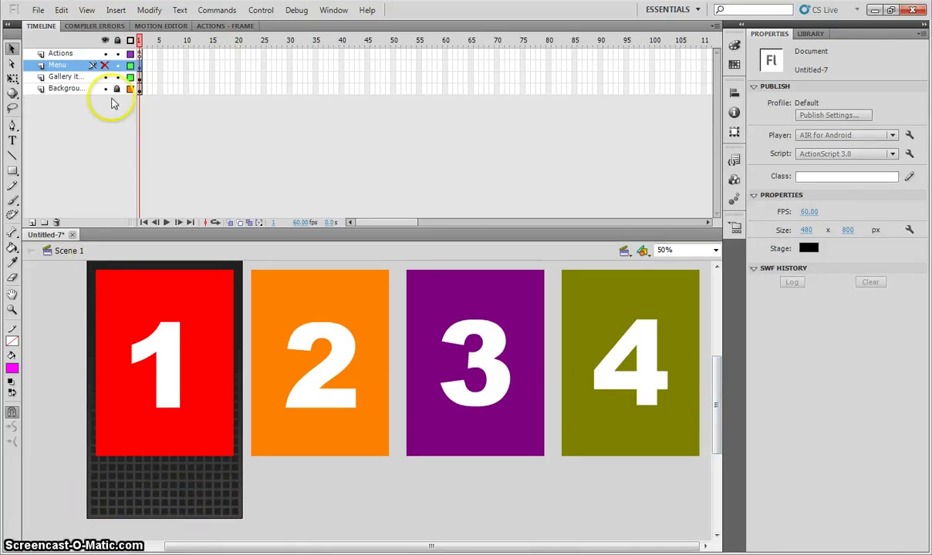
click(62, 77)
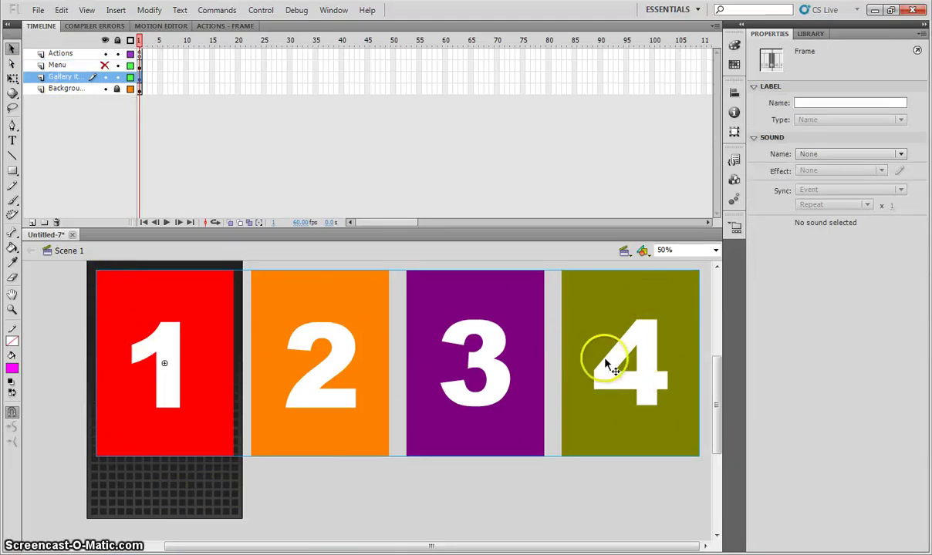
double_click(208, 306)
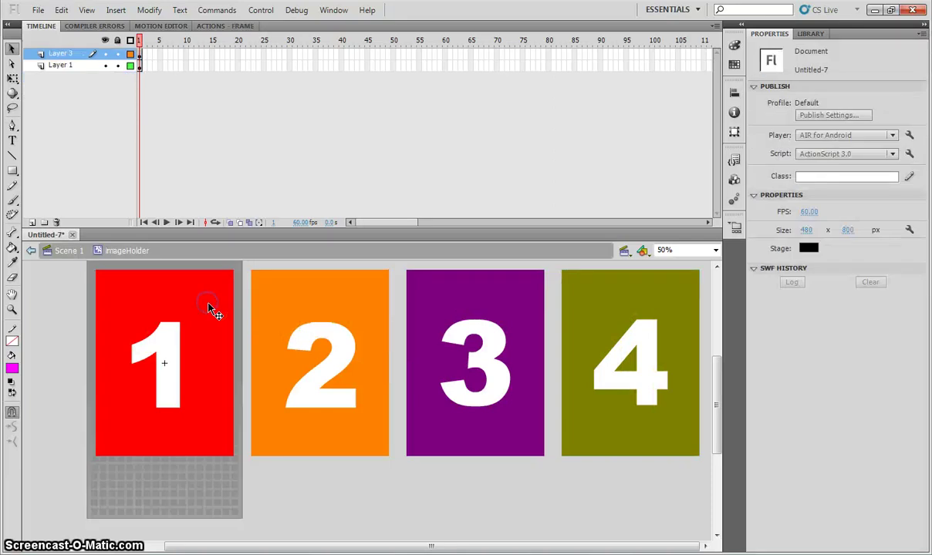
click(171, 297)
drag(185, 303, 137, 303)
drag(346, 301, 403, 301)
drag(505, 314, 581, 417)
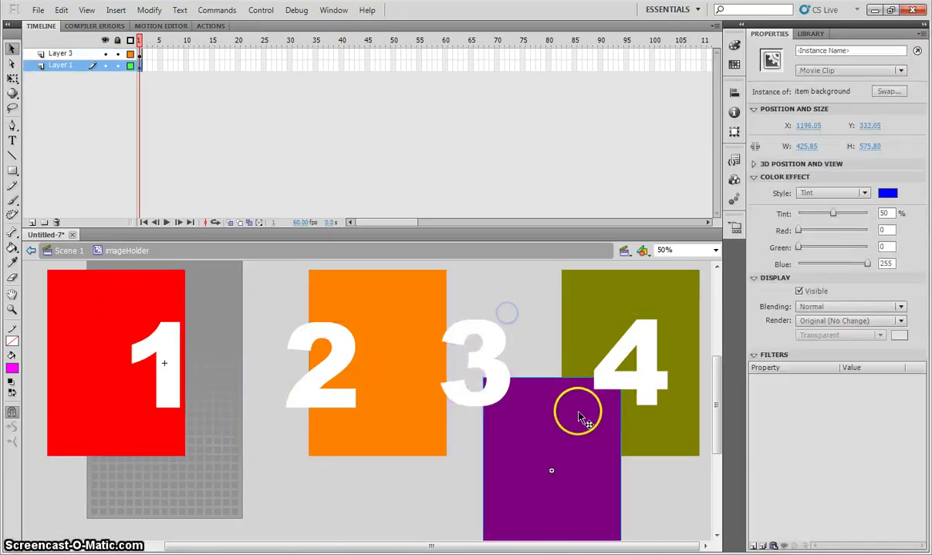
key(ctrl+z)
key(ctrl+z)
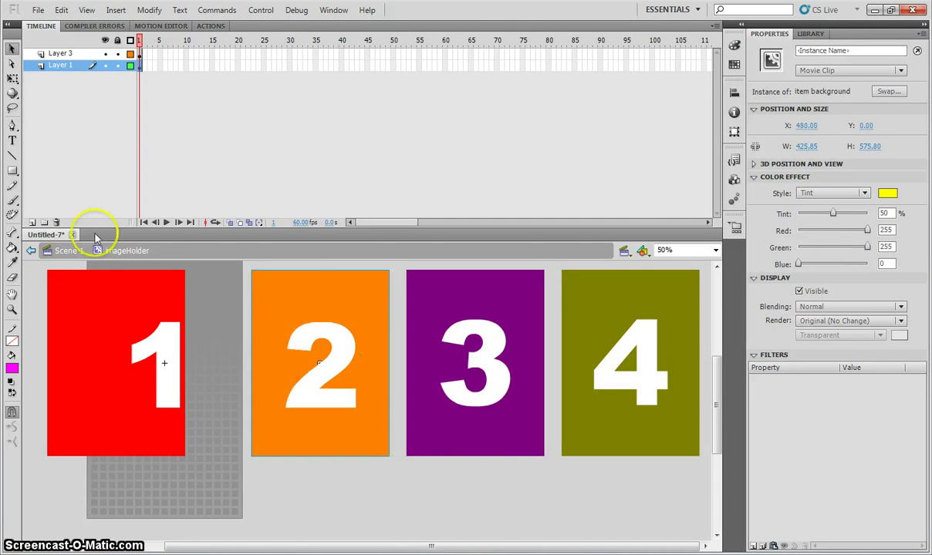
key(ctrl+z)
key(ctrl+z)
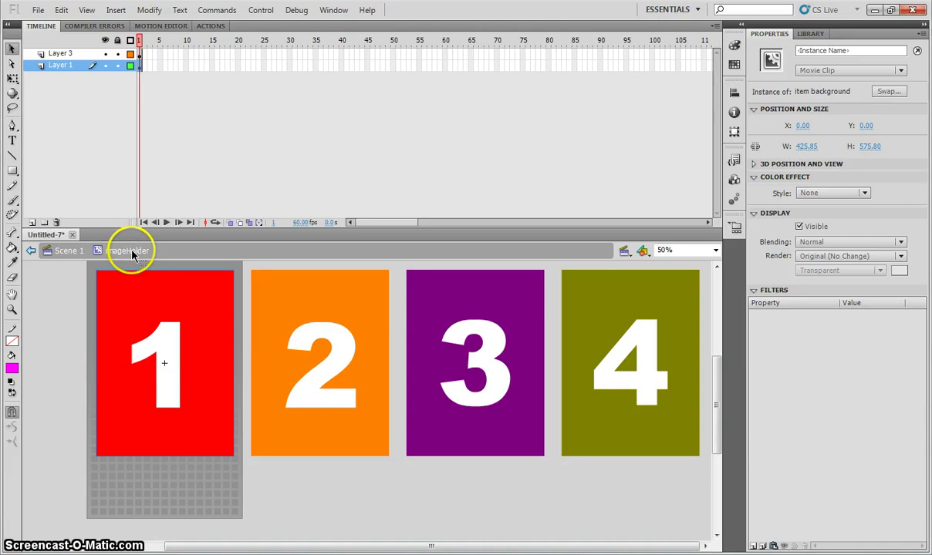
click(73, 251)
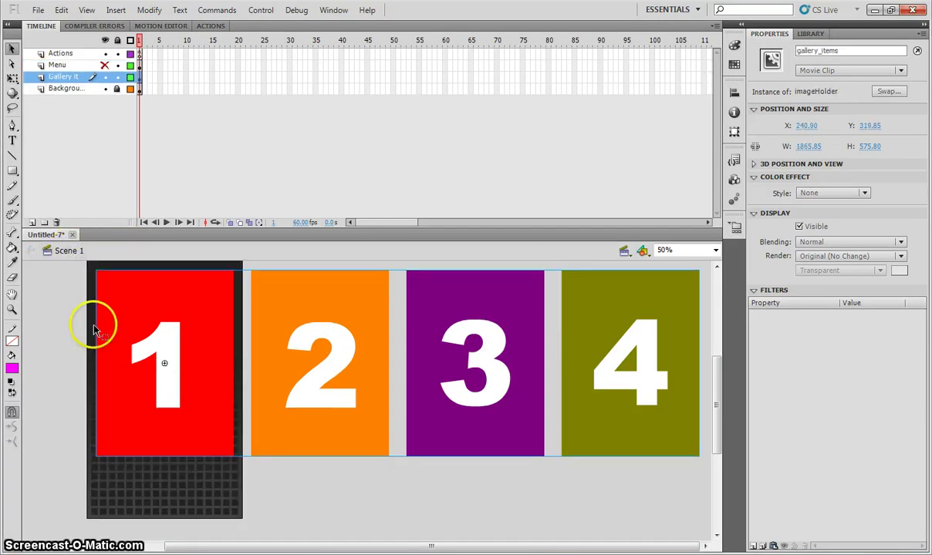
click(60, 300)
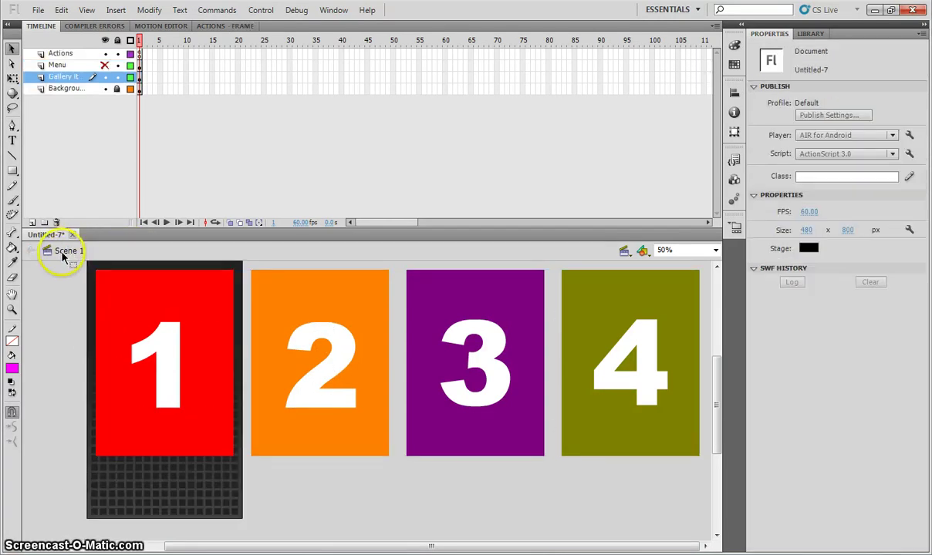
Step: Unlock the Background layer and set up the Text tool with the Cooper Std font
click(66, 88)
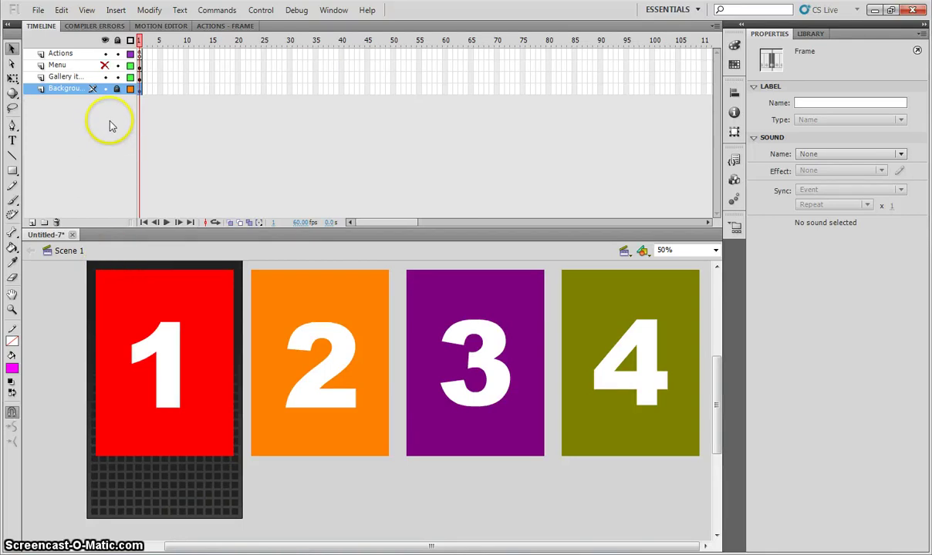
click(117, 90)
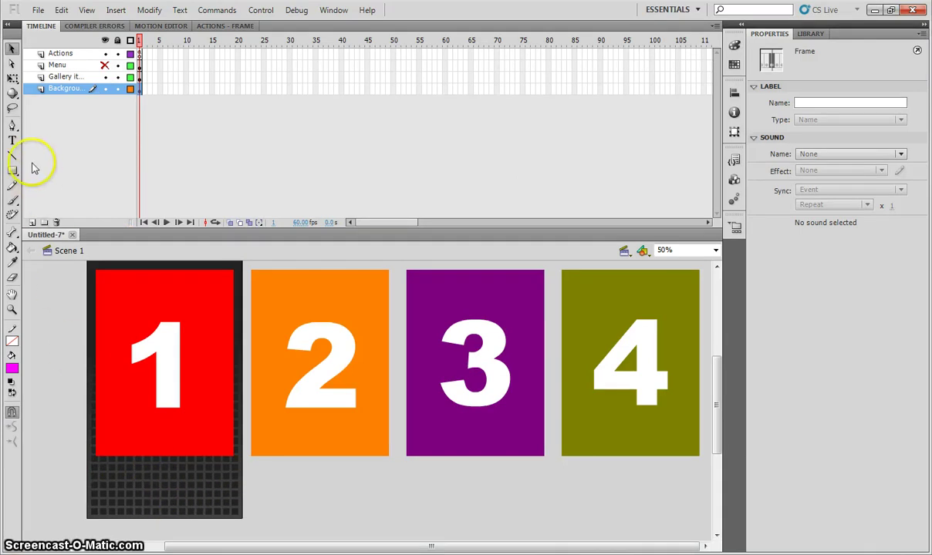
click(13, 142)
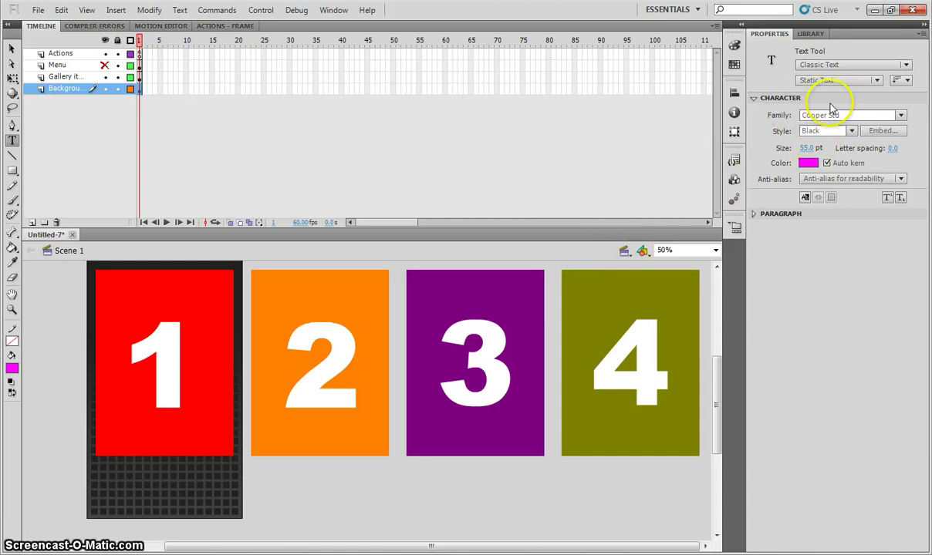
click(900, 115)
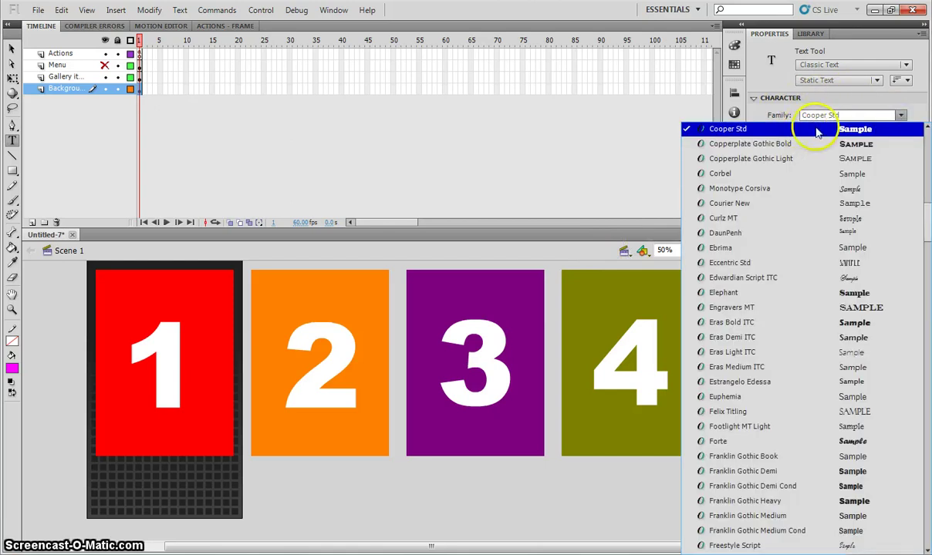
click(137, 476)
Step: Type the two-line title 'My Photo Gallery' in a text box under panel 1
click(138, 472)
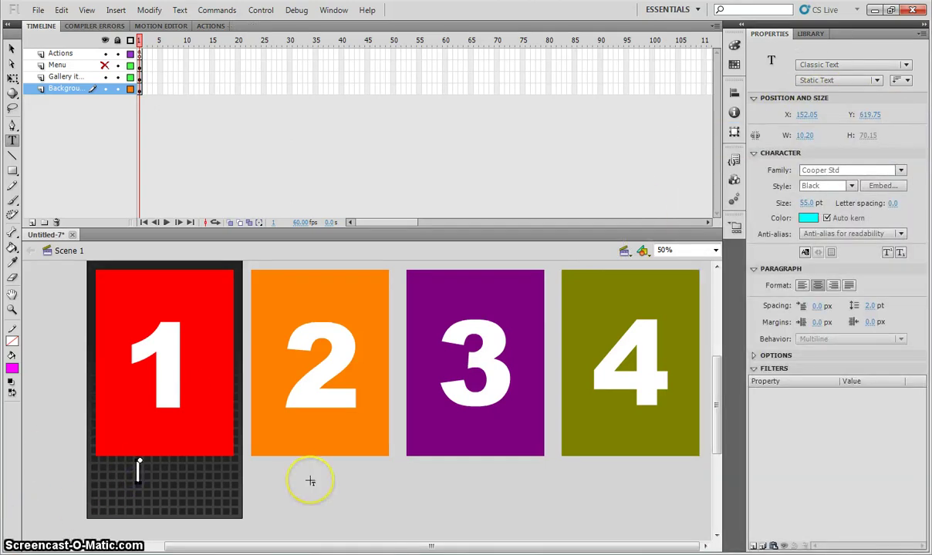
text(My)
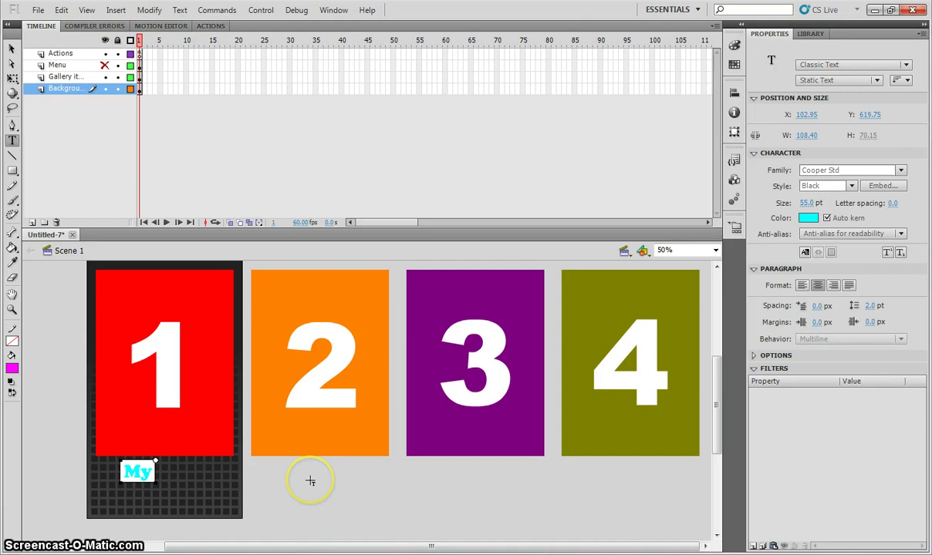
key(Return)
text(Photo)
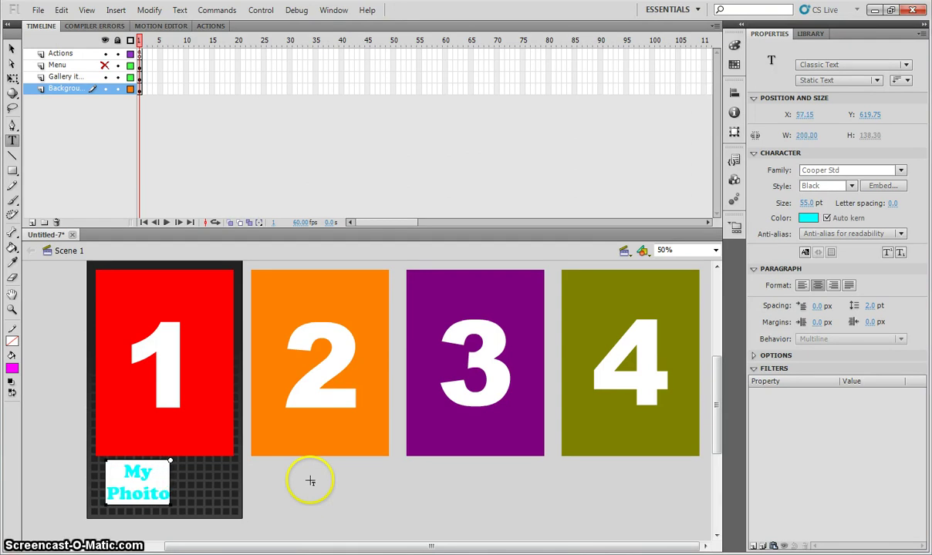
key(BackSpace)
key(BackSpace)
text(to Gallery)
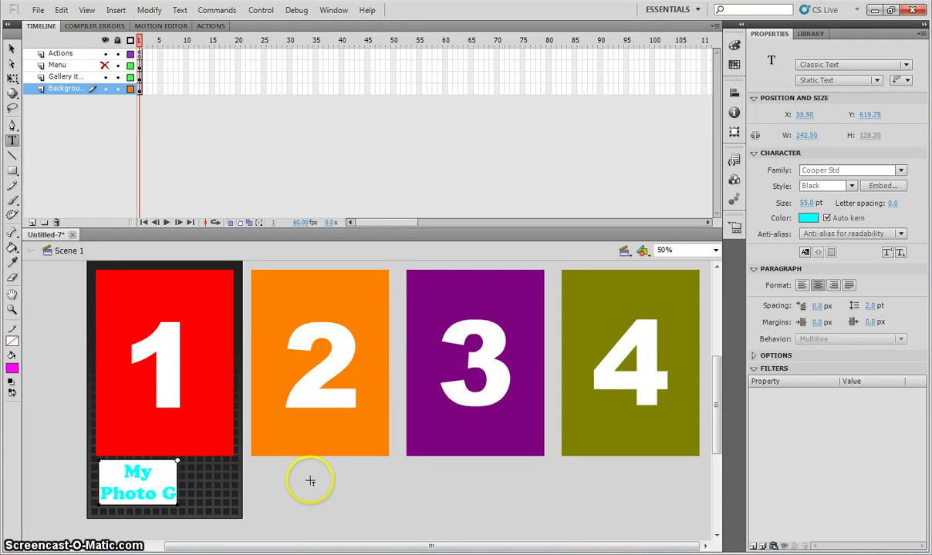
Step: Colour the word 'Gallery' yellow and the word 'Photo' magenta
key(shift+Left)
key(shift+Left)
key(shift+Left)
key(shift+Left)
key(shift+Left)
key(shift+Left)
key(shift+Left)
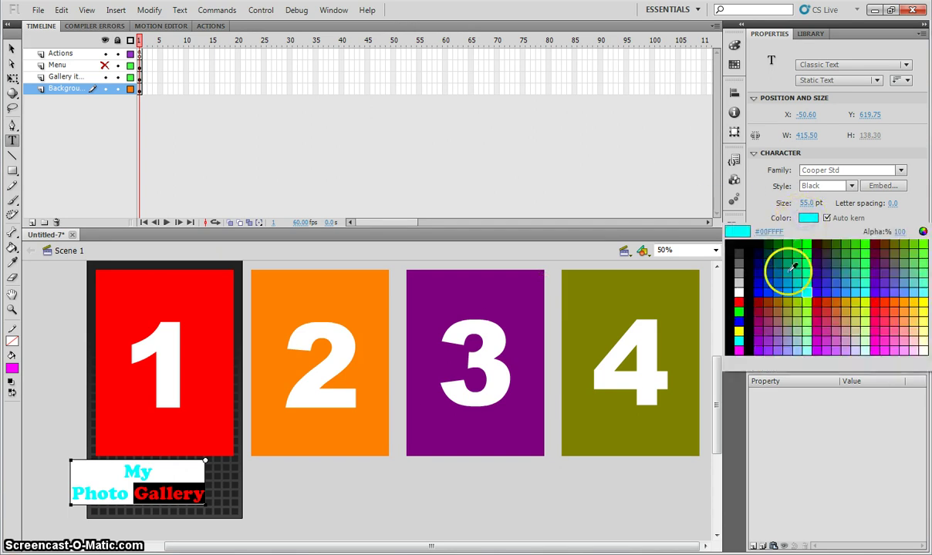
click(738, 330)
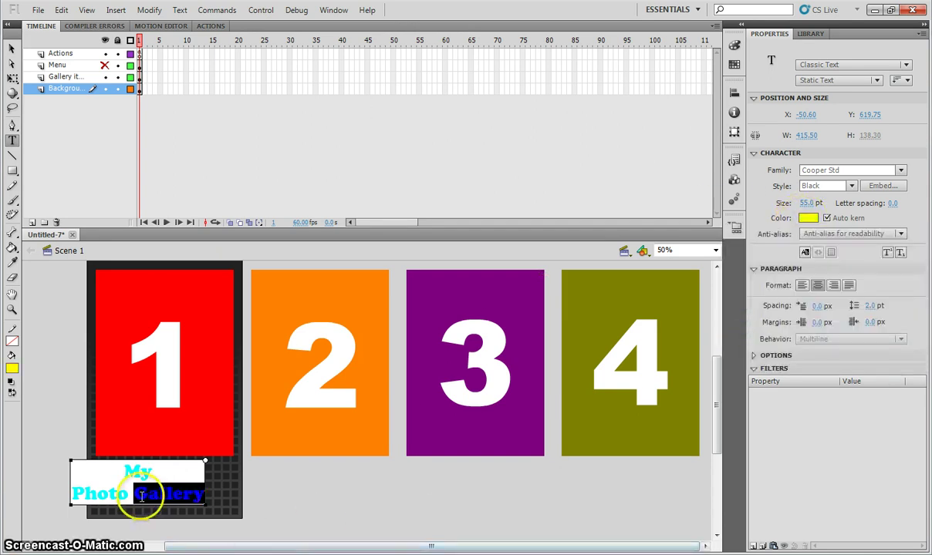
drag(128, 493, 70, 494)
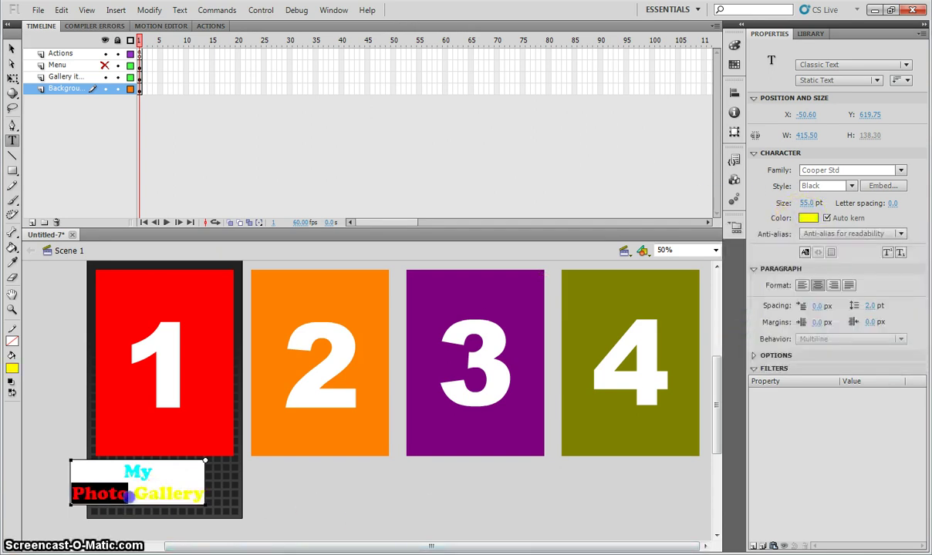
click(810, 219)
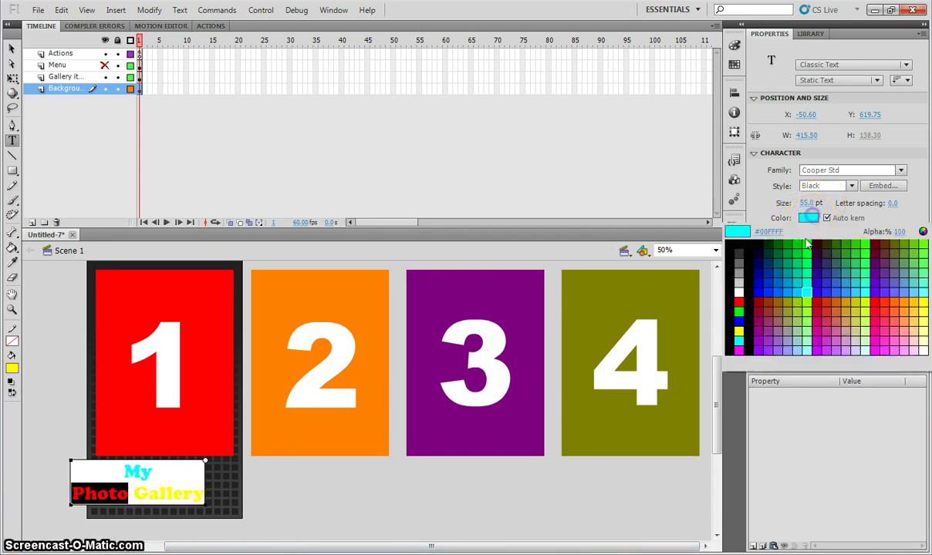
click(738, 349)
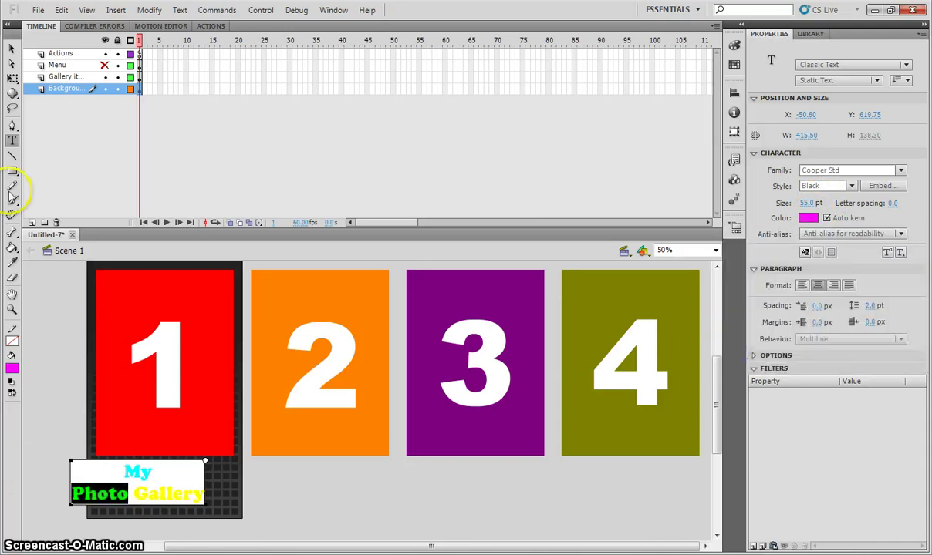
Step: Move and nudge the title onto the dark area beneath panel 1
click(14, 48)
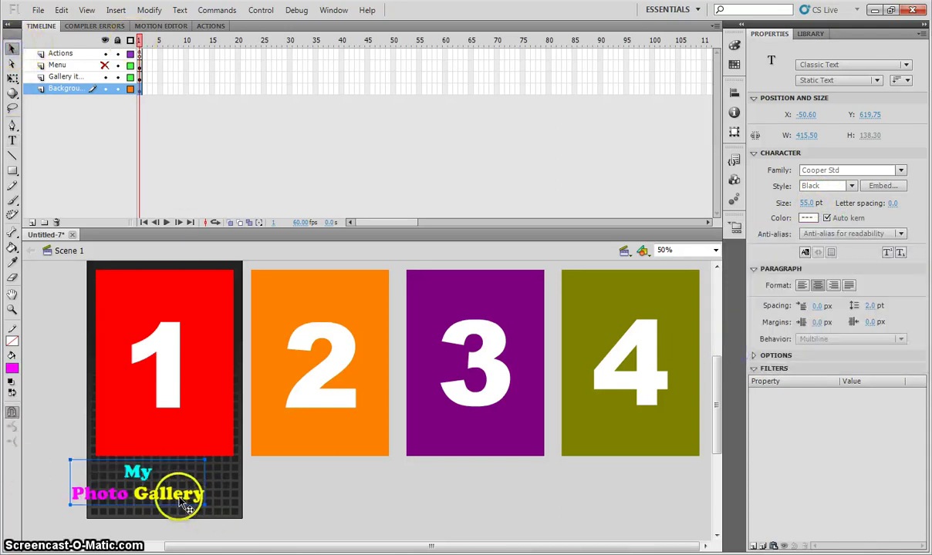
drag(148, 478, 205, 495)
key(Left)
key(Left)
key(Left)
key(Left)
key(Left)
key(Left)
key(Left)
key(Left)
key(Left)
key(Left)
key(Left)
key(Left)
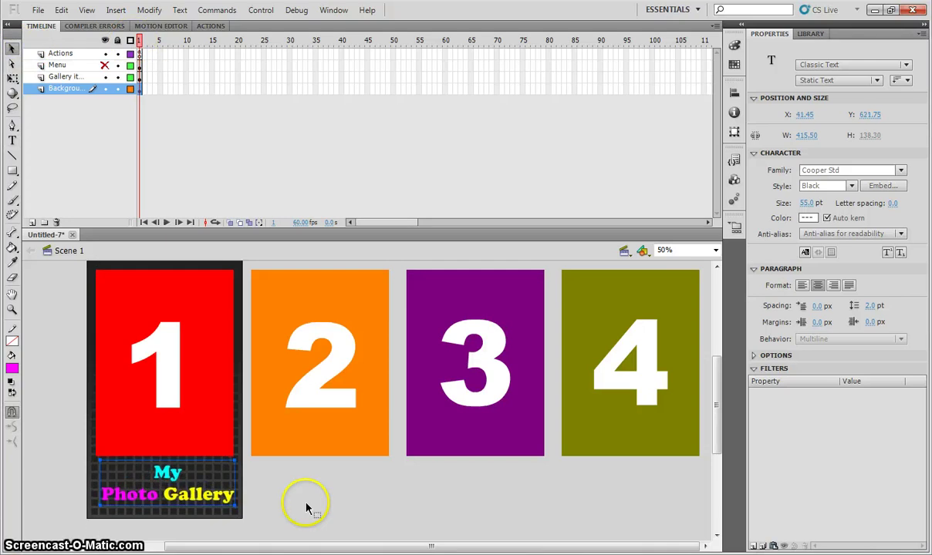
key(Down)
key(Down)
key(Down)
key(Down)
key(Down)
key(Down)
key(Down)
key(Down)
key(Down)
key(Down)
key(Right)
key(Right)
key(Right)
key(Right)
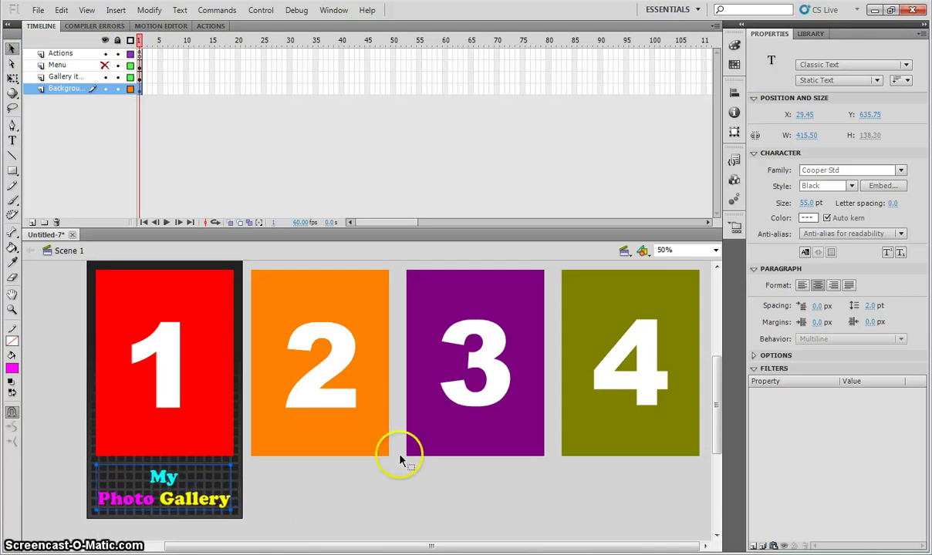
key(Down)
key(Down)
key(Down)
key(Down)
key(Down)
key(Down)
click(333, 492)
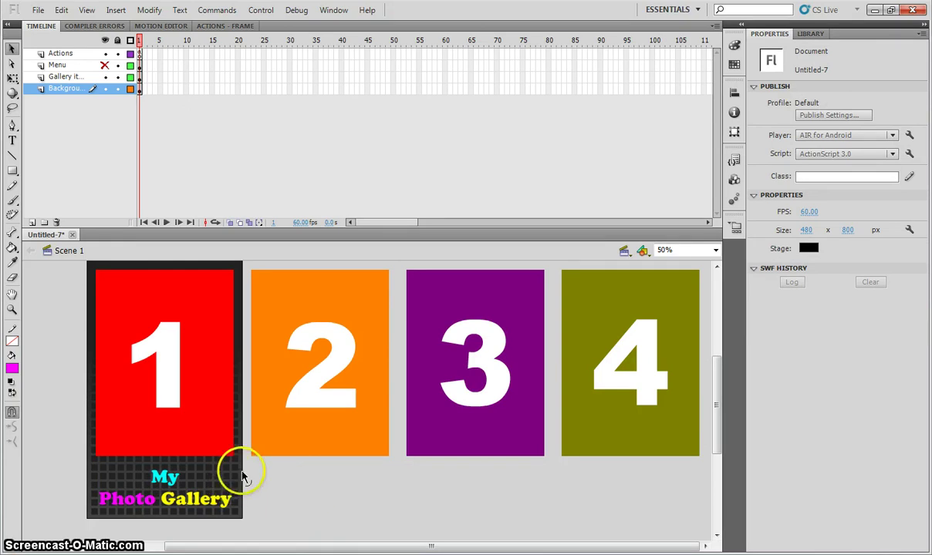
Step: Lock the Background layer and turn the Menu layer back on to reveal the Exit menu
click(117, 90)
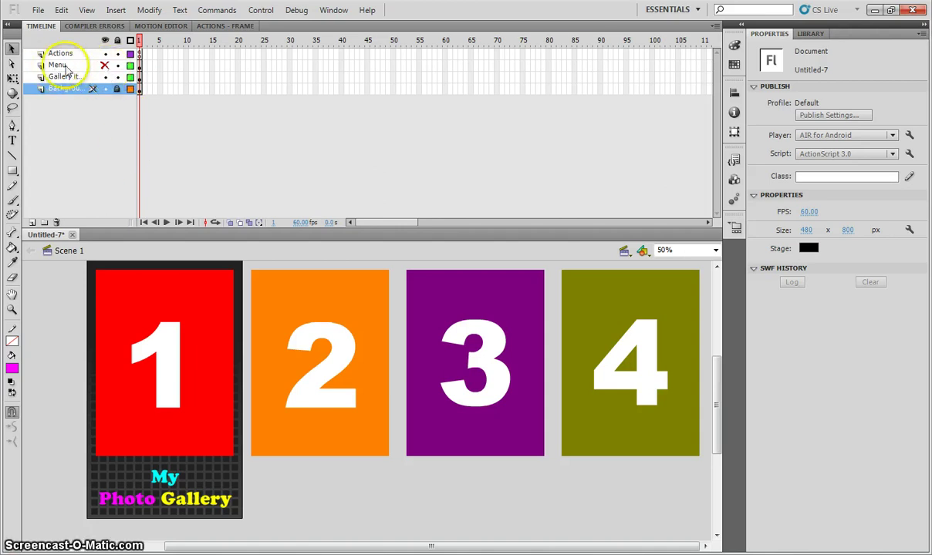
click(105, 65)
click(105, 65)
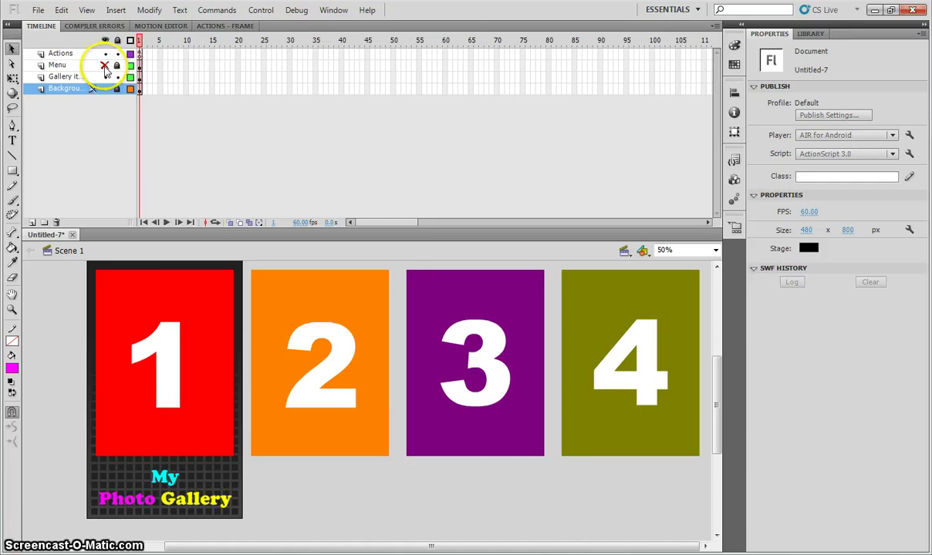
click(105, 65)
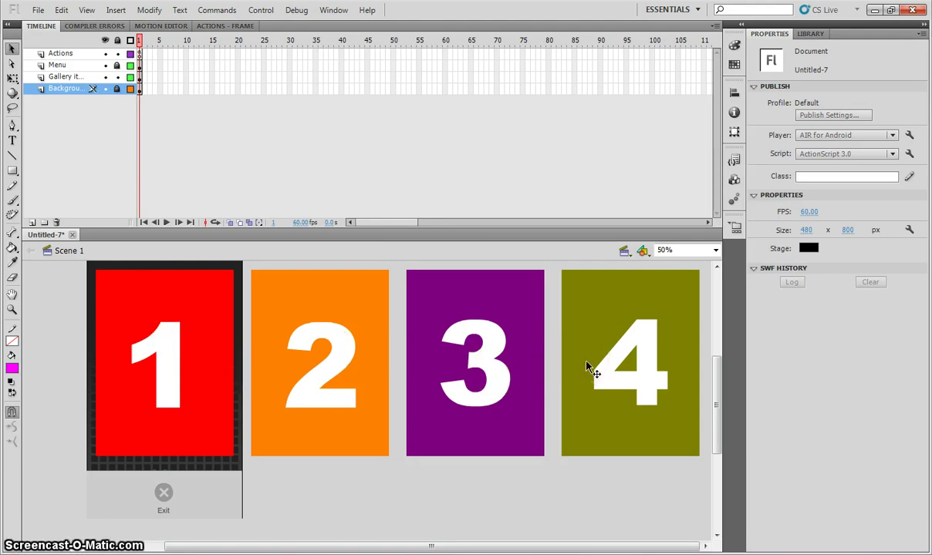
Step: Import 1.png through 5.png from the Swipe Gallery folder using File > Import > Import to Library
click(615, 348)
click(815, 87)
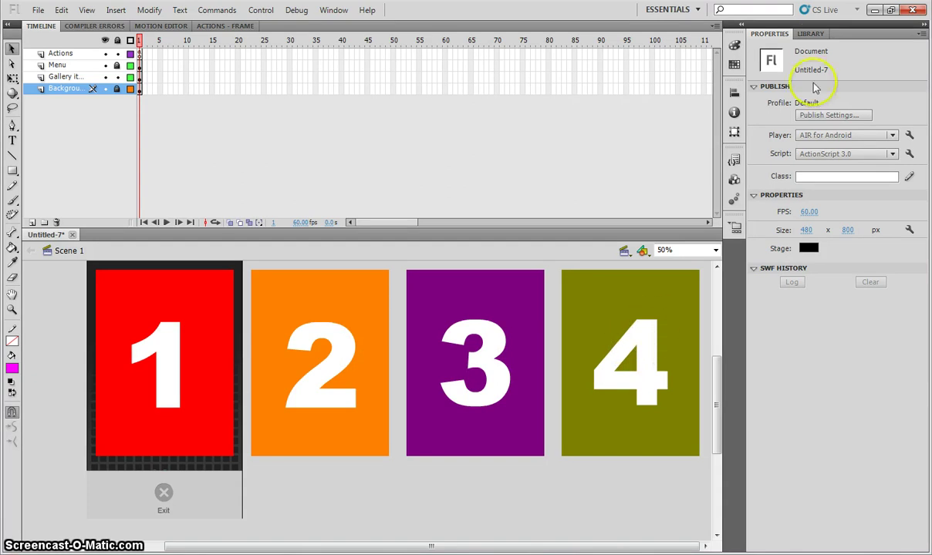
click(810, 34)
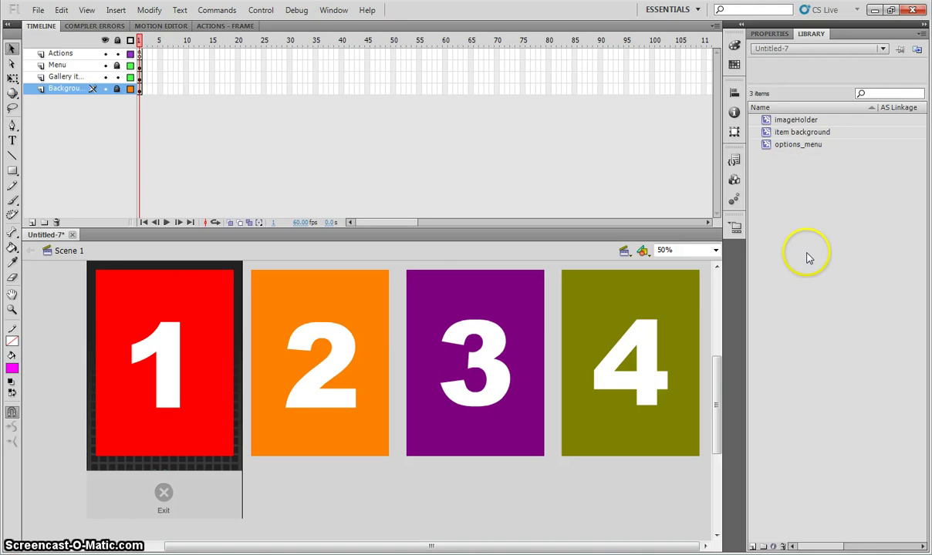
click(38, 10)
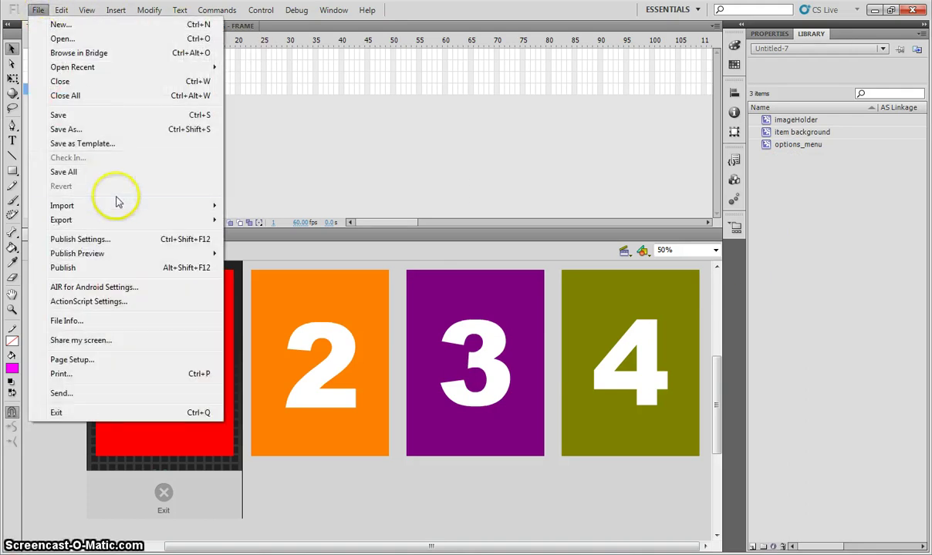
mouse_move(119, 204)
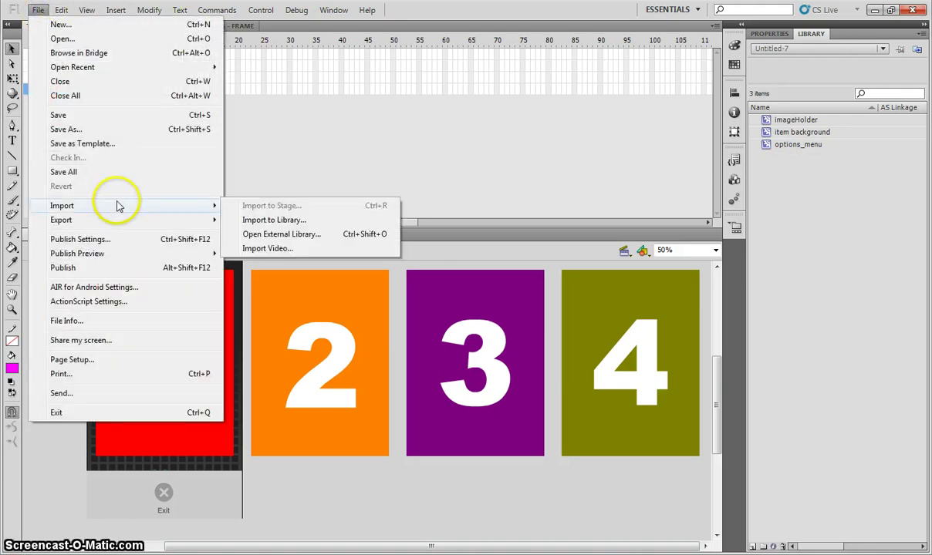
click(349, 221)
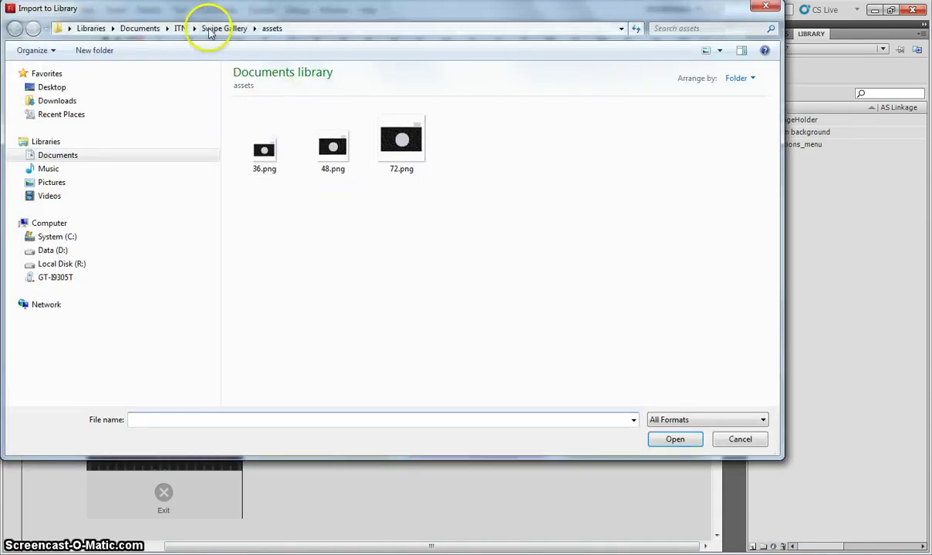
click(219, 29)
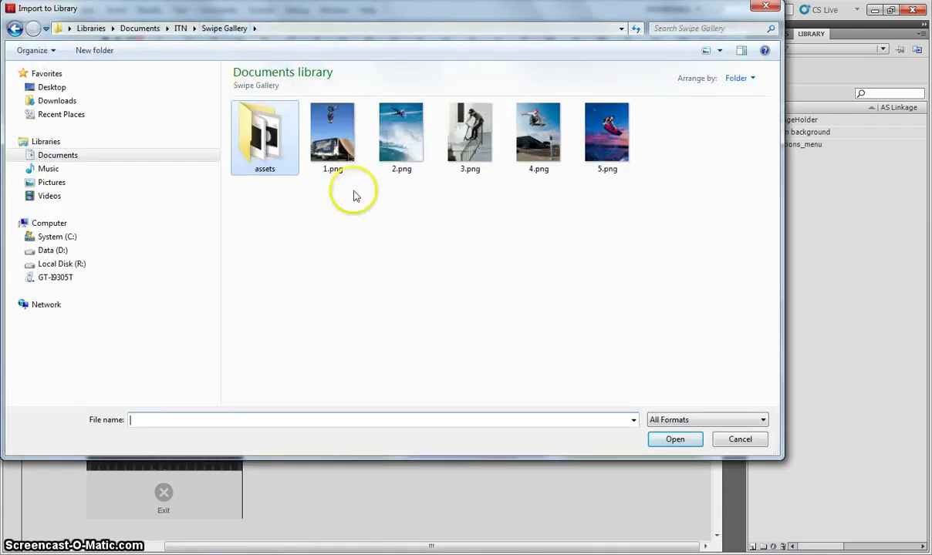
drag(338, 212, 573, 147)
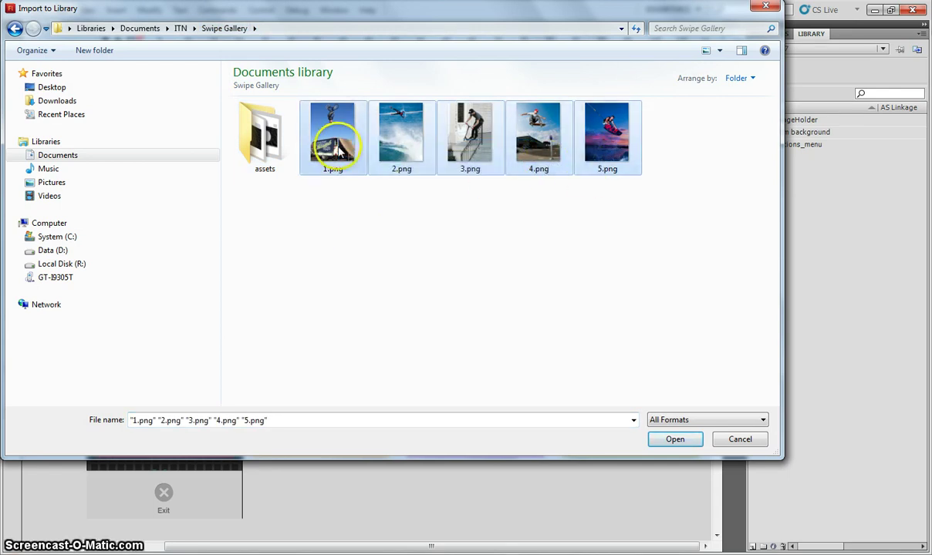
click(676, 439)
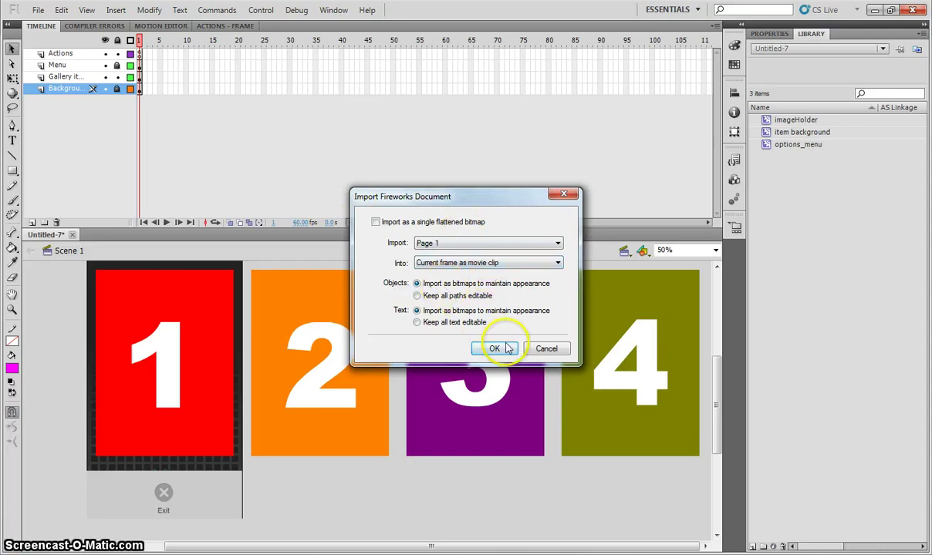
Step: Accept the Fireworks import settings and preview each of 1.png–5.png in the Library
click(496, 349)
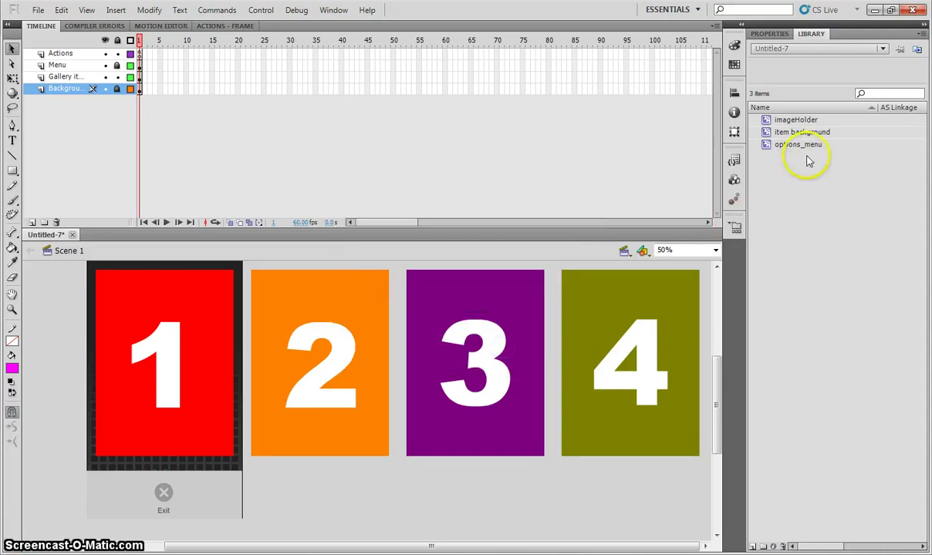
click(783, 120)
click(783, 132)
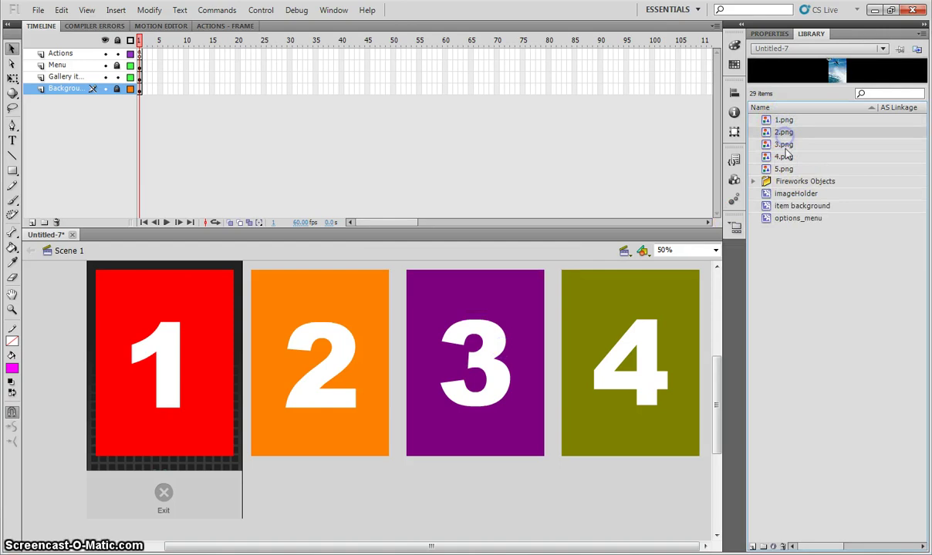
click(782, 144)
click(782, 156)
click(783, 169)
drag(798, 86, 802, 145)
click(794, 182)
click(784, 193)
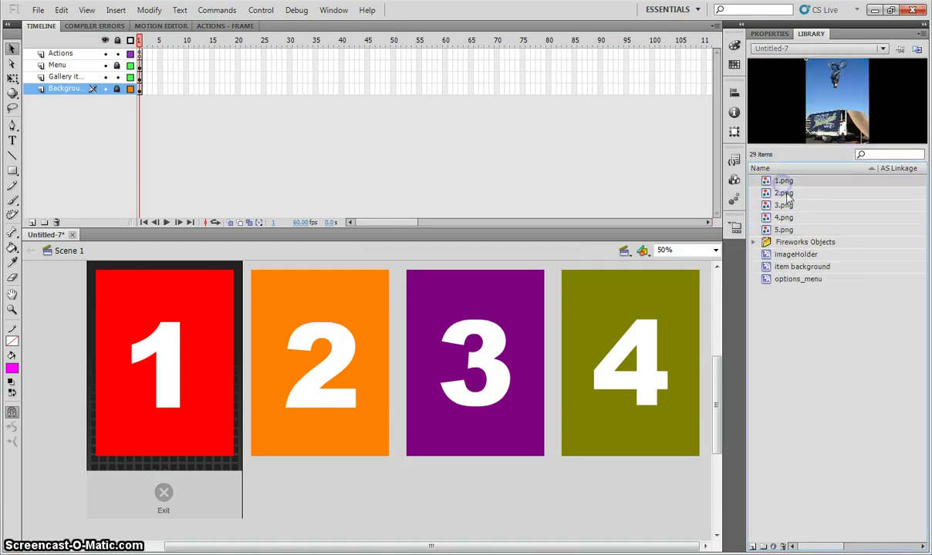
click(787, 205)
click(789, 218)
click(786, 229)
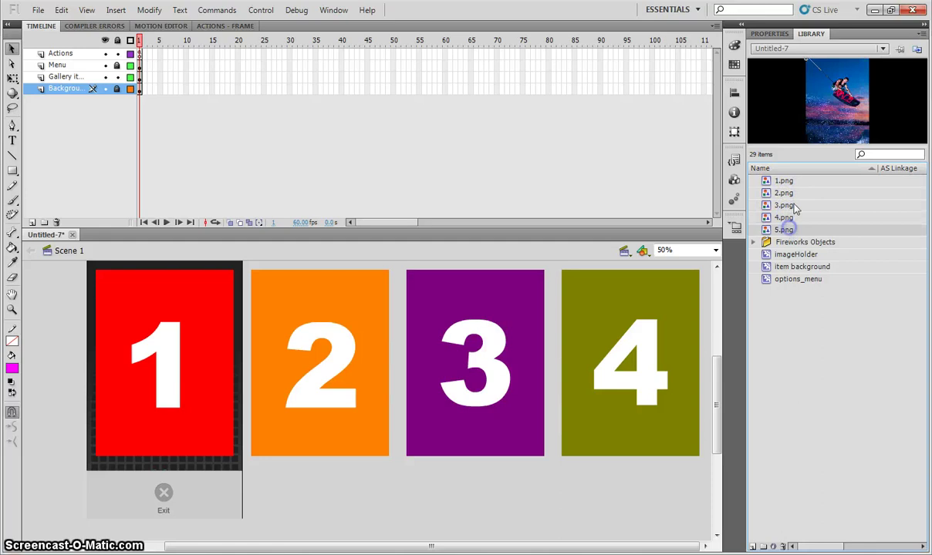
click(783, 182)
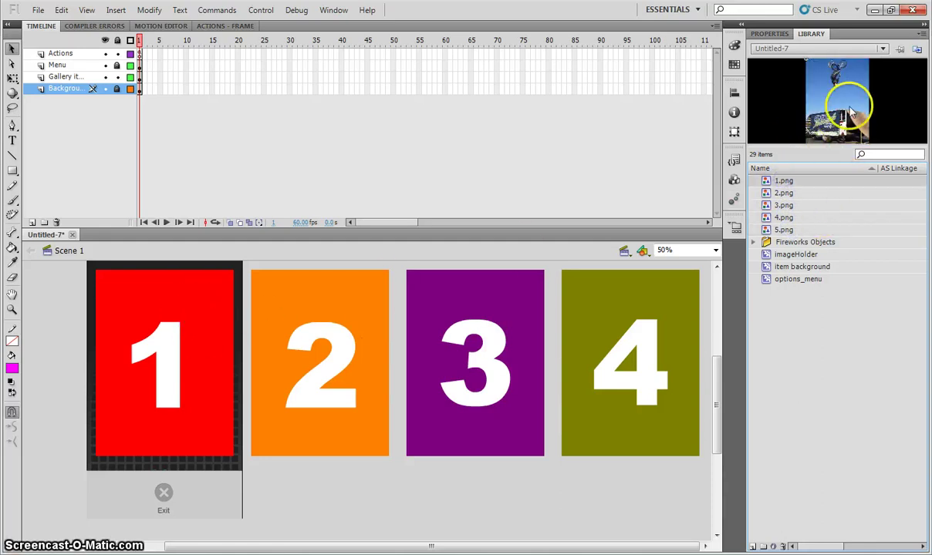
Step: Enter the imageHolder symbol from the stage and zoom in to 200% on the red 1 panel
click(143, 309)
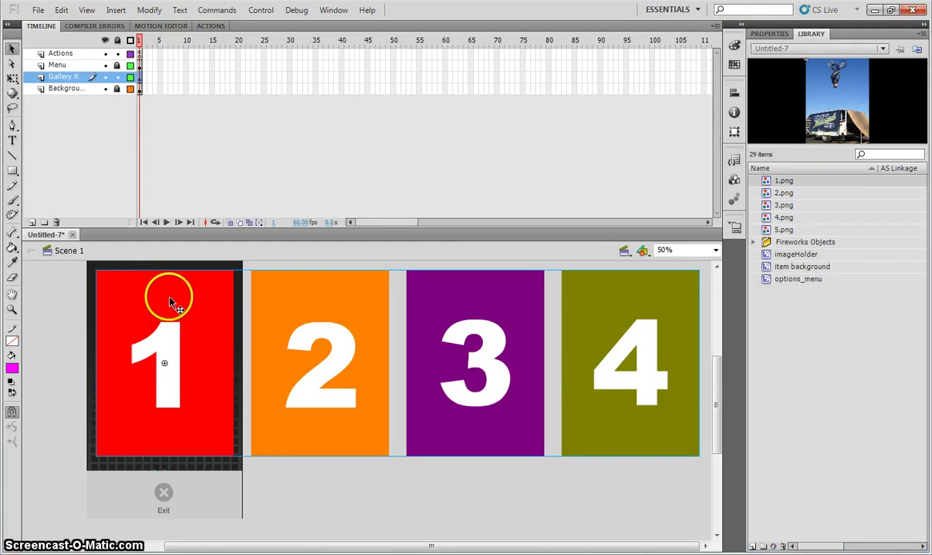
double_click(172, 302)
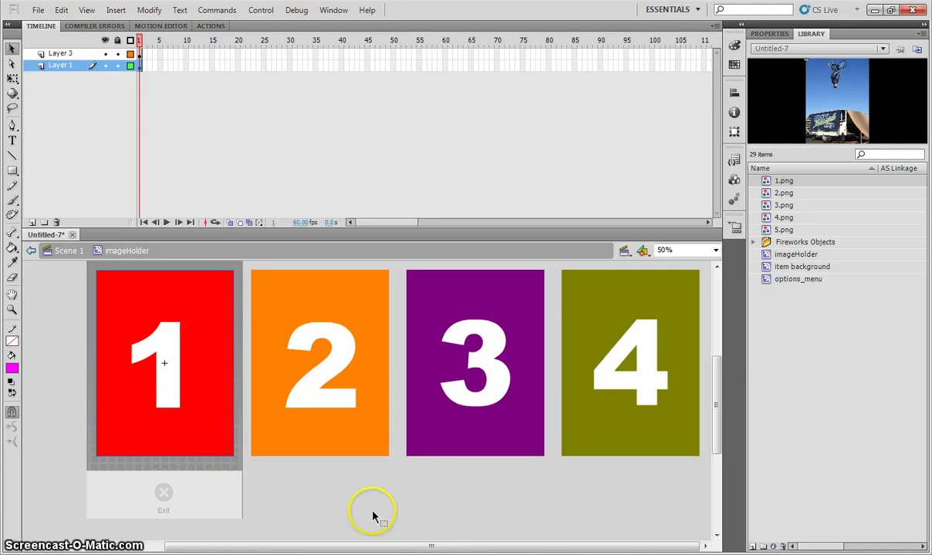
drag(383, 546, 327, 545)
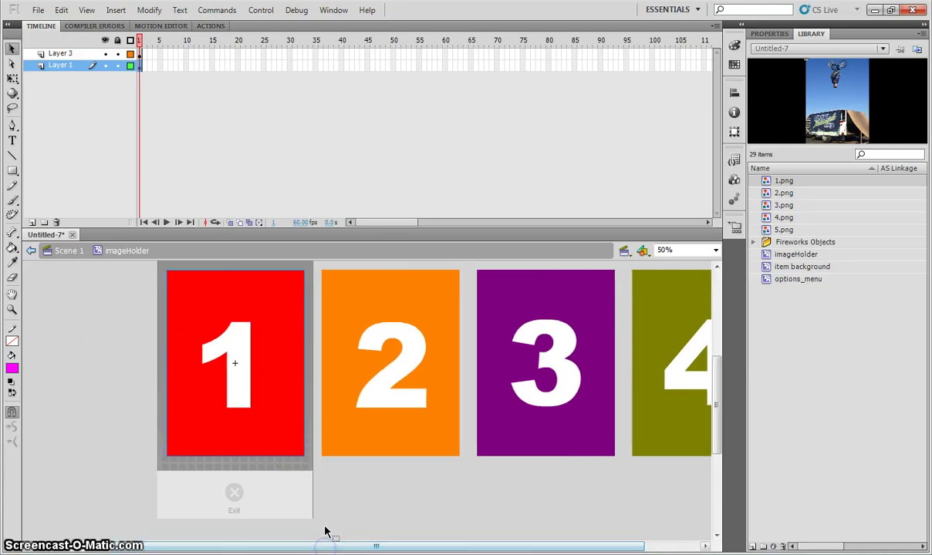
scroll(231, 383, up, 3)
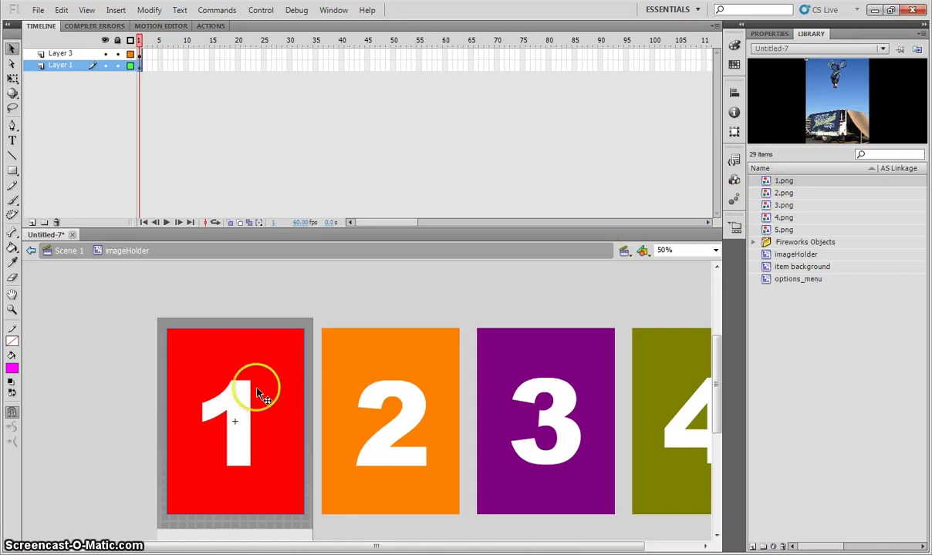
key(ctrl+=)
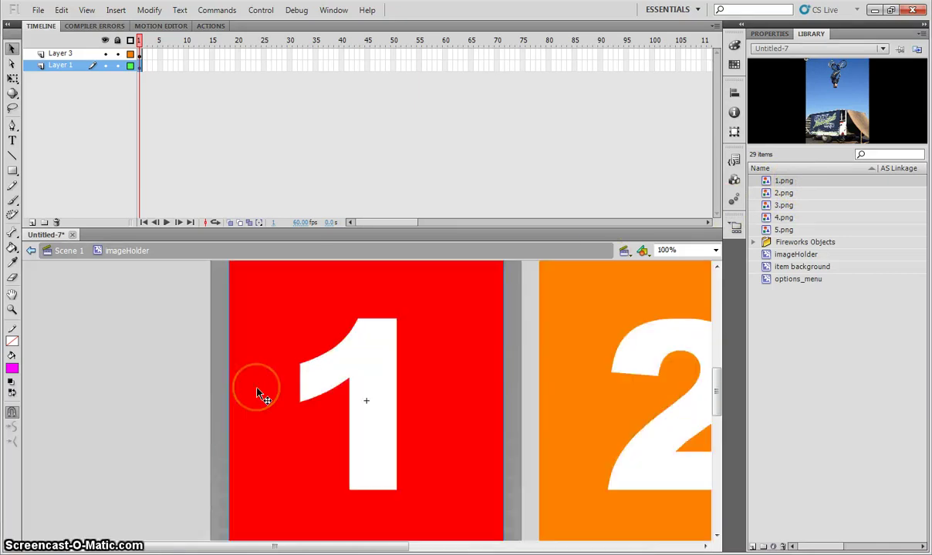
scroll(344, 470, up, 3)
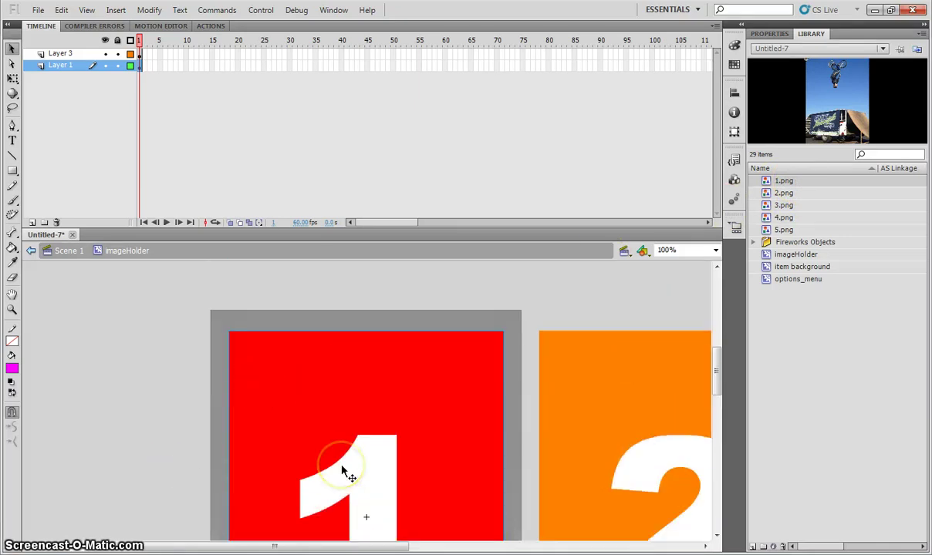
key(ctrl+=)
scroll(307, 484, up, 6)
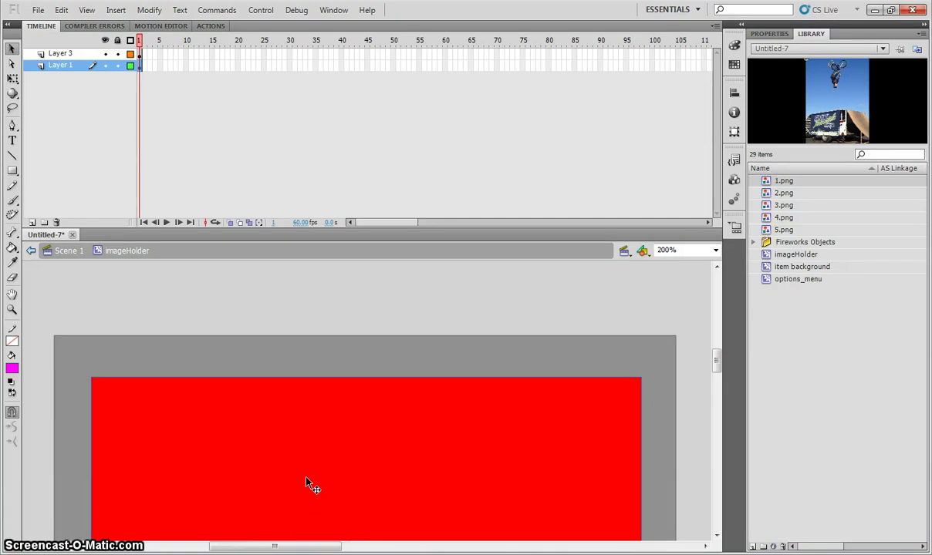
Step: Turn on rulers and drag guides to the red panel's left and top edges
click(86, 9)
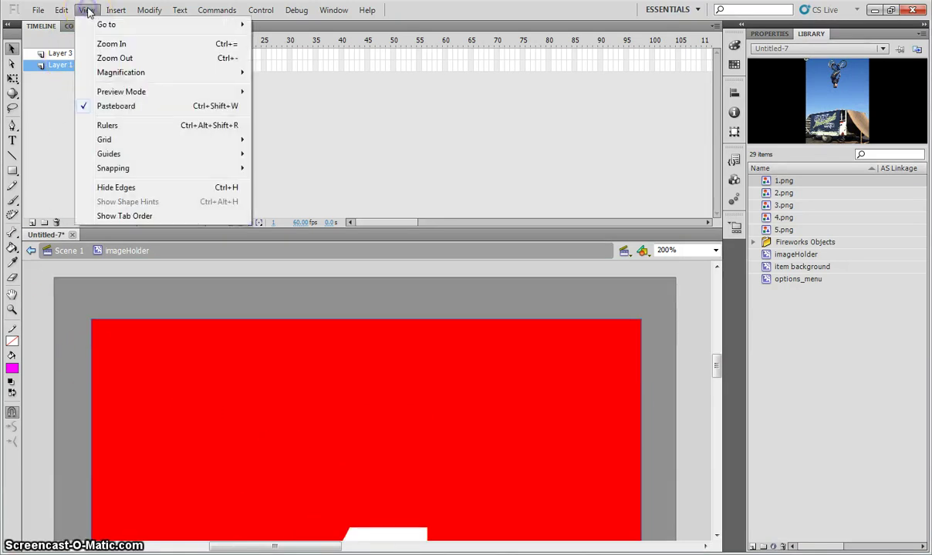
click(134, 126)
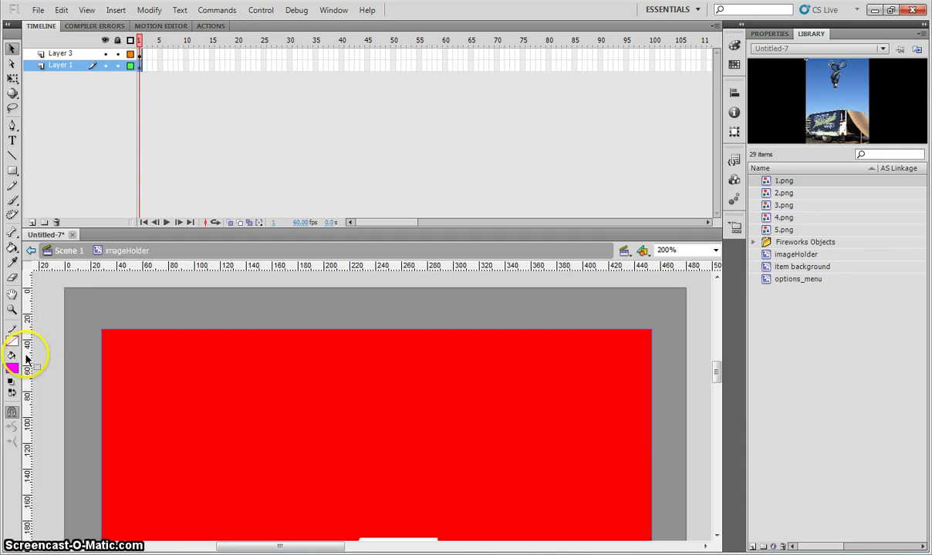
drag(26, 357, 102, 357)
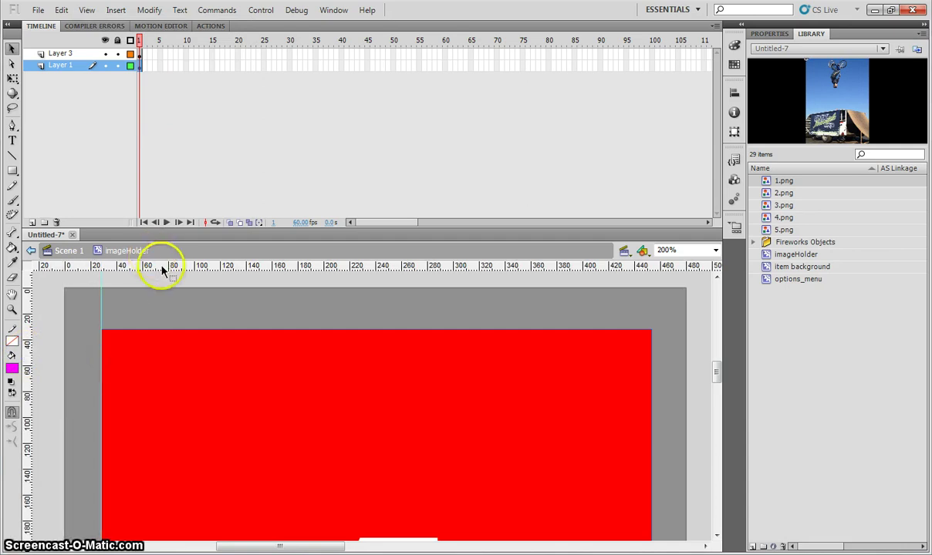
drag(164, 265, 176, 330)
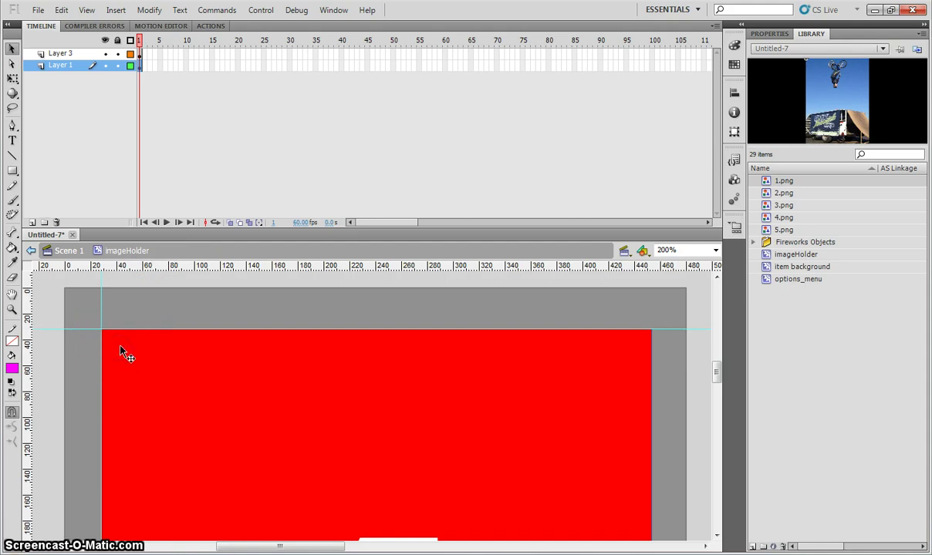
Step: Delete the red placeholder rectangle and white number shape, then zoom back to 100%
key(Delete)
click(222, 383)
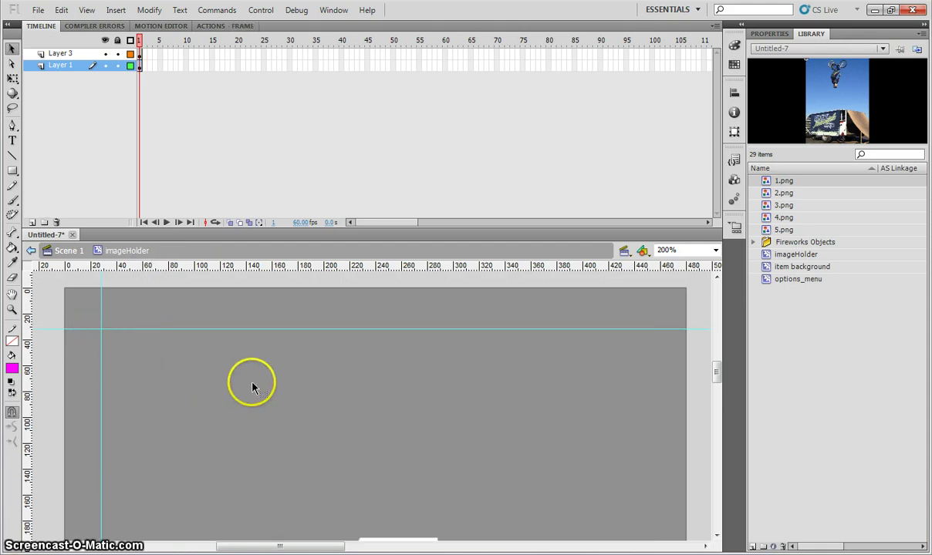
scroll(383, 468, down, 3)
click(383, 468)
key(Delete)
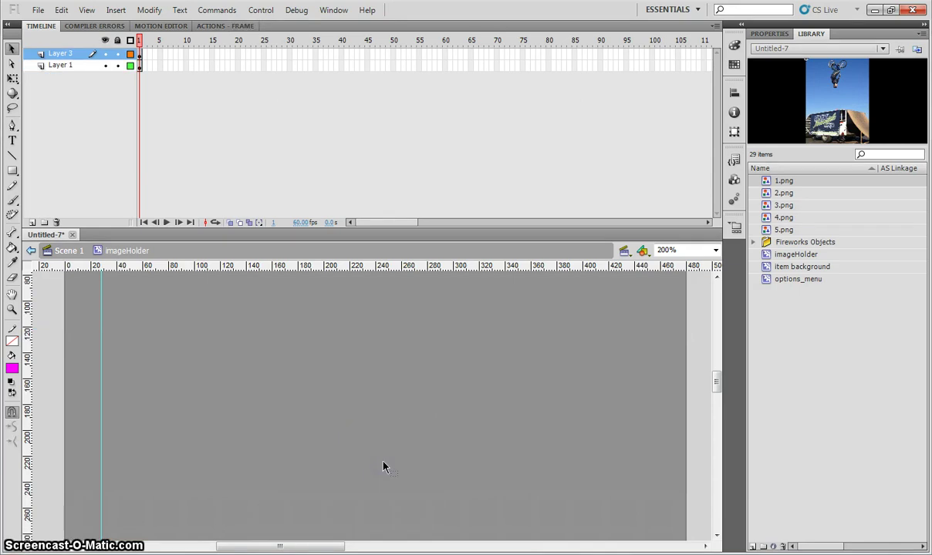
key(ctrl+1)
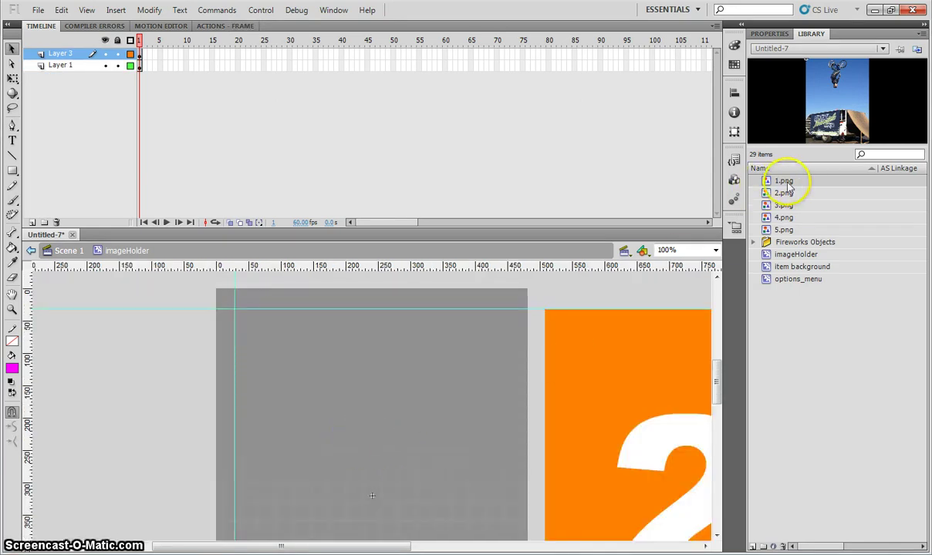
Step: Drag 1.png from the Library into the holder against the guide corner, zooming to 400%
drag(809, 184, 480, 436)
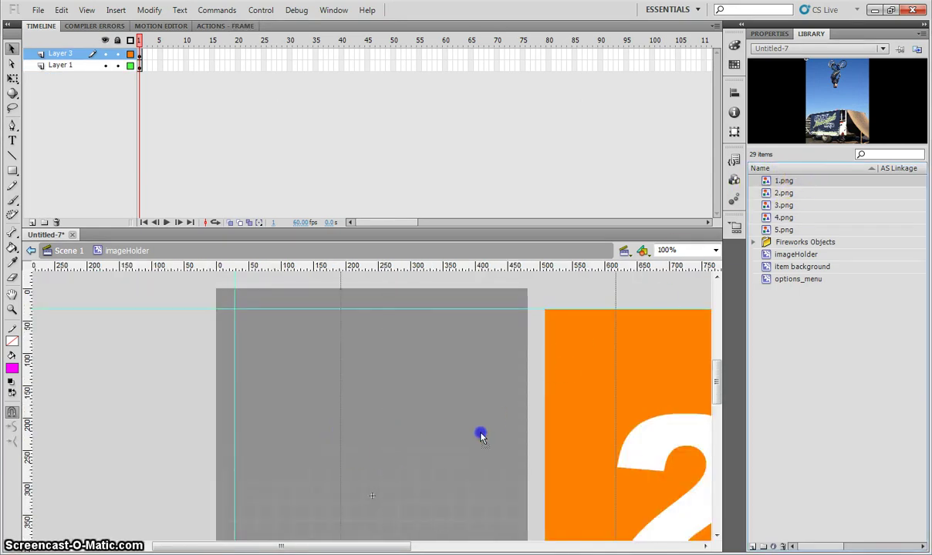
drag(413, 505, 372, 499)
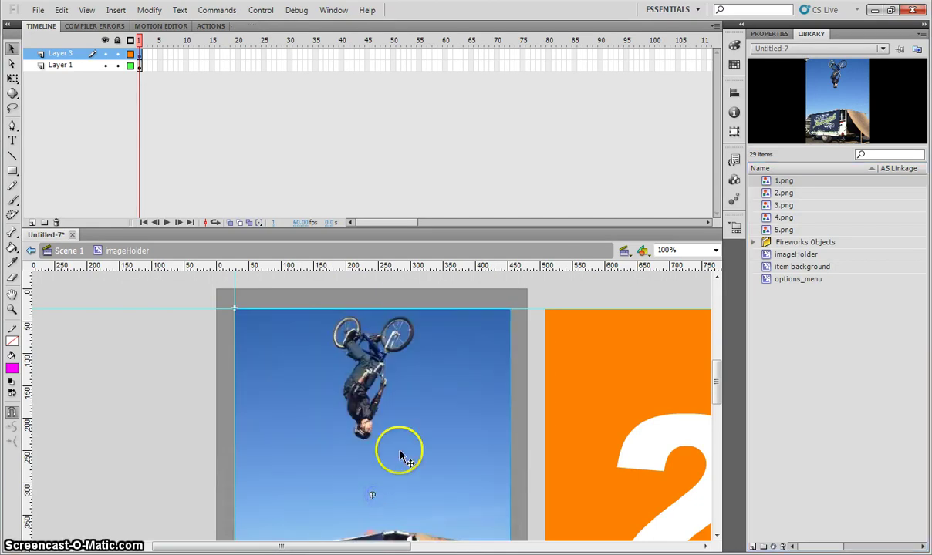
key(ctrl+=)
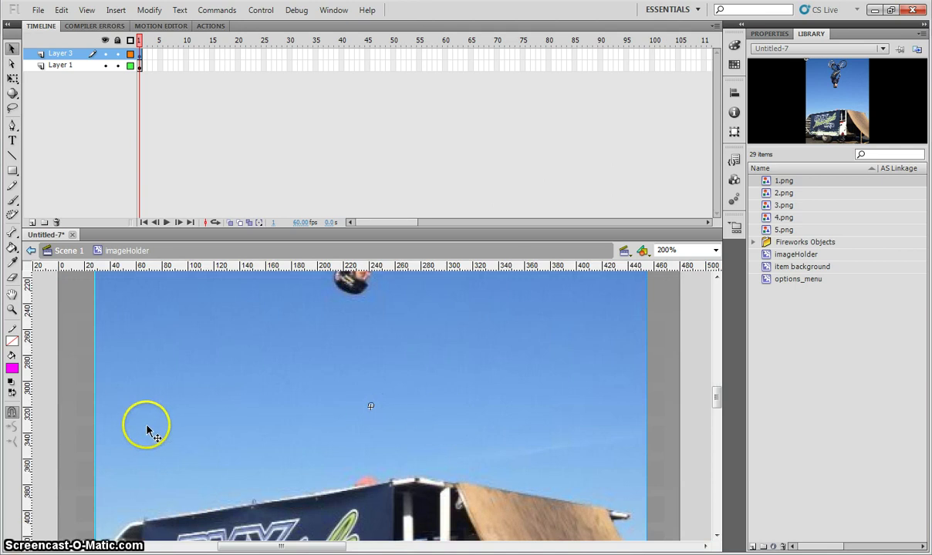
key(ctrl+=)
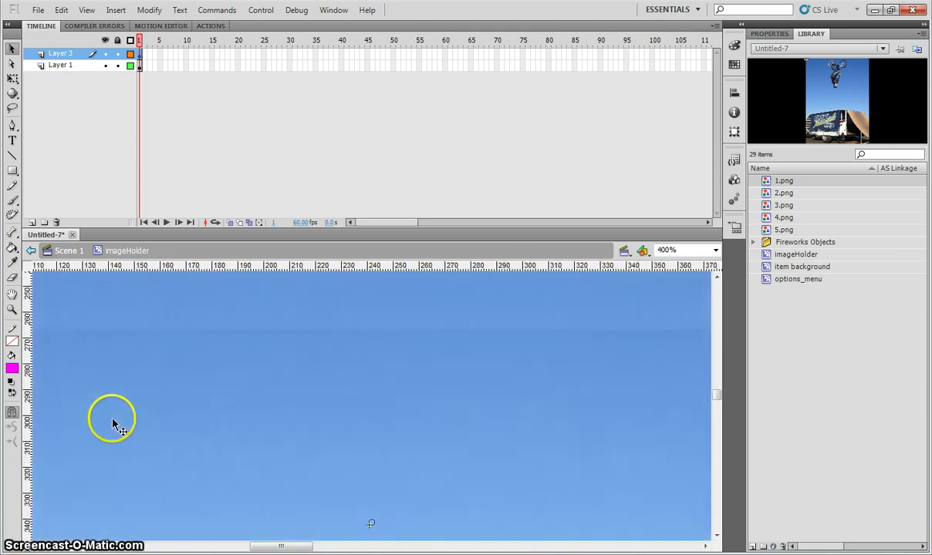
scroll(164, 438, up, 10)
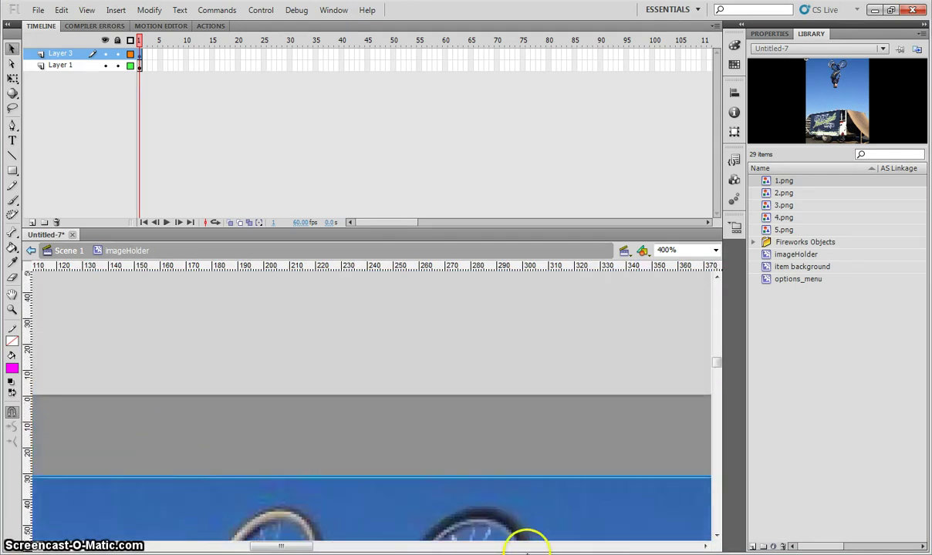
drag(293, 547, 244, 547)
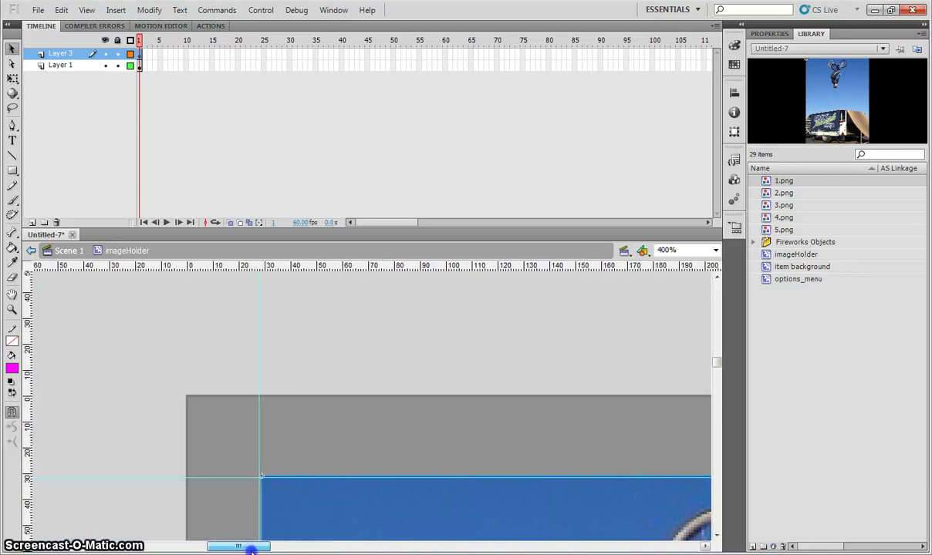
scroll(281, 490, down, 2)
Step: Nudge the photo left onto the guide intersection, deselect it, and zoom out to 50%
click(297, 374)
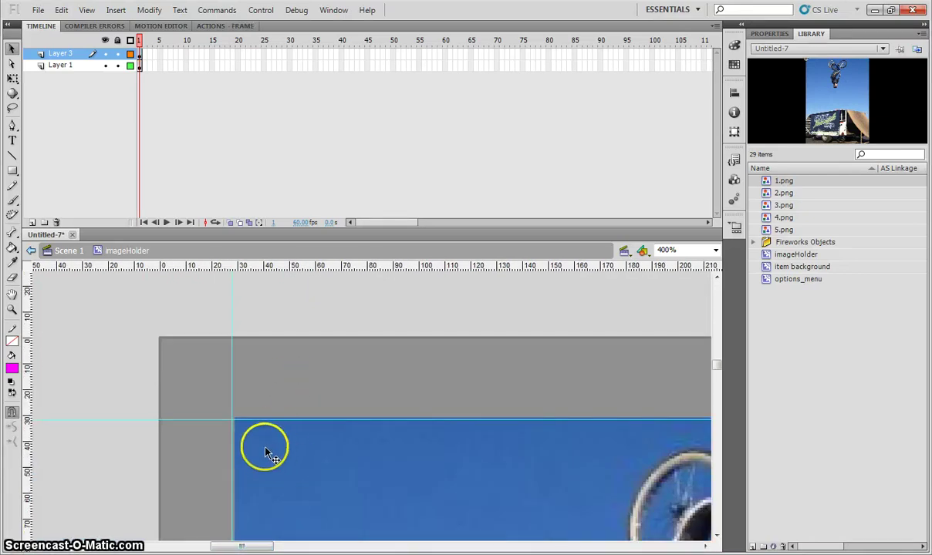
click(287, 461)
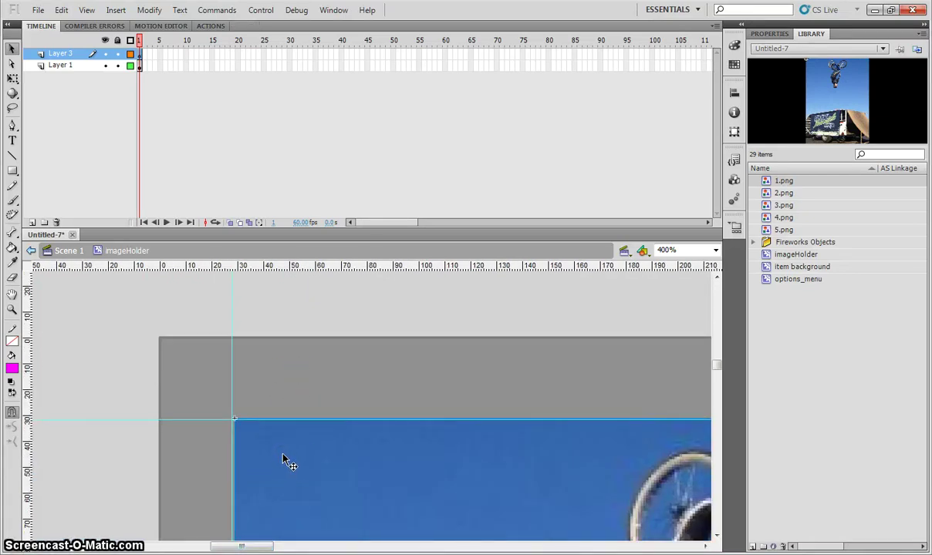
key(Left)
key(Left)
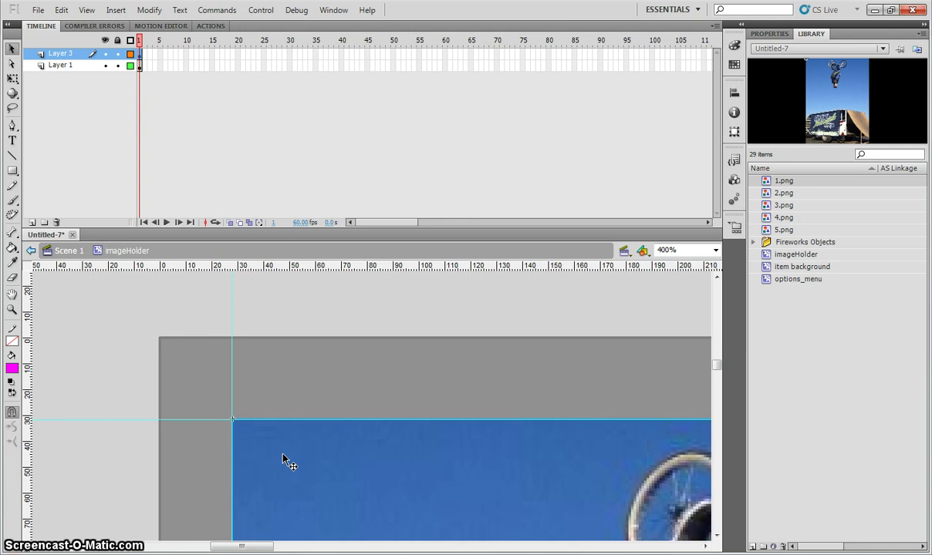
click(318, 445)
click(114, 361)
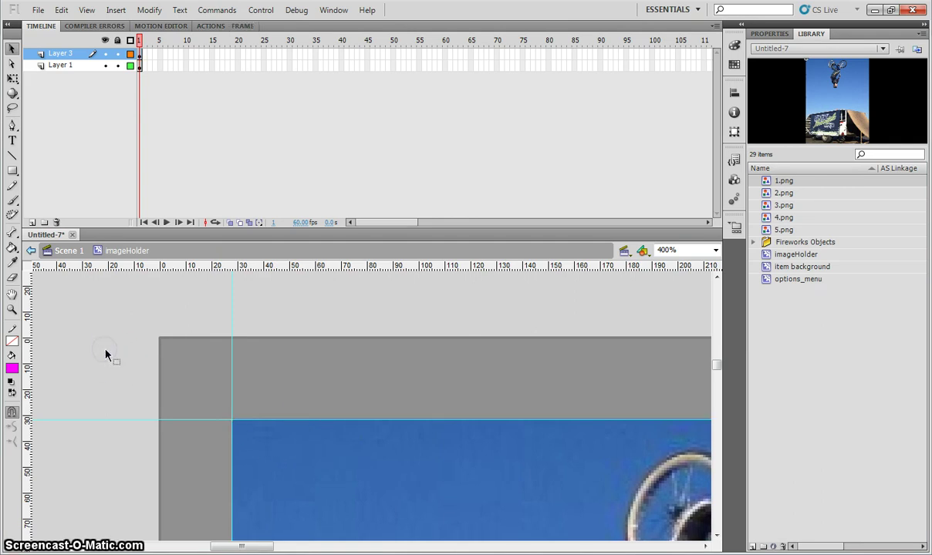
key(ctrl+minus)
key(ctrl+minus)
key(ctrl+minus)
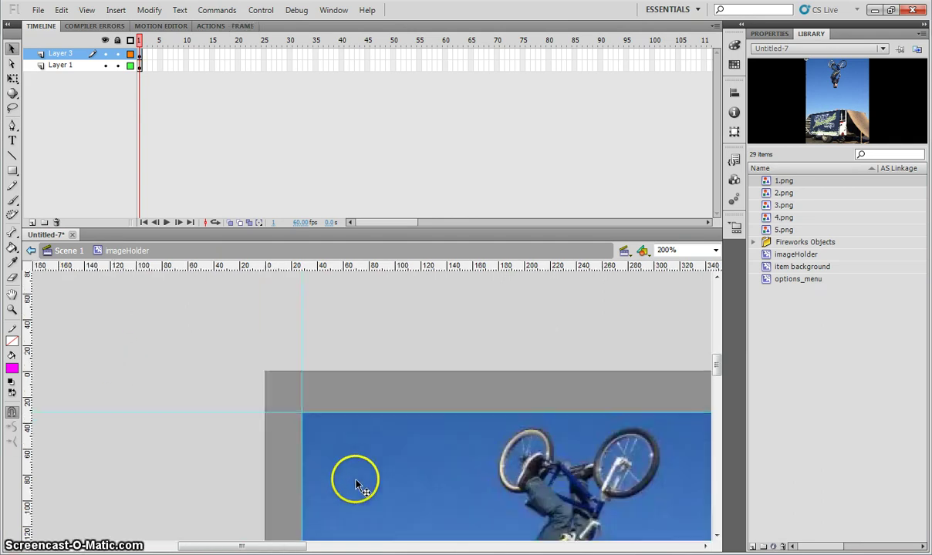
Step: Zoom in on the orange slot and drag guides from the rulers to its edges
scroll(426, 487, down, 4)
scroll(426, 490, up, 3)
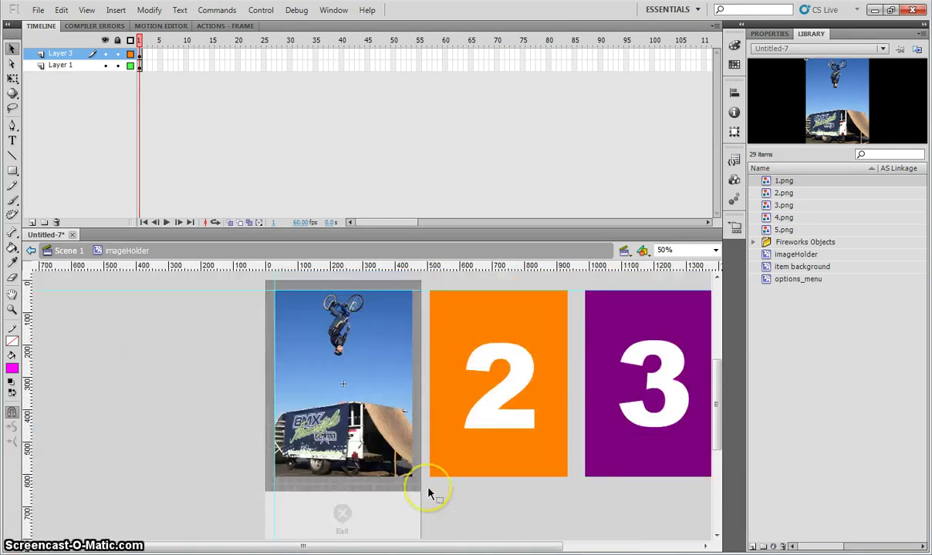
drag(394, 546, 578, 549)
key(ctrl+equal)
key(ctrl+equal)
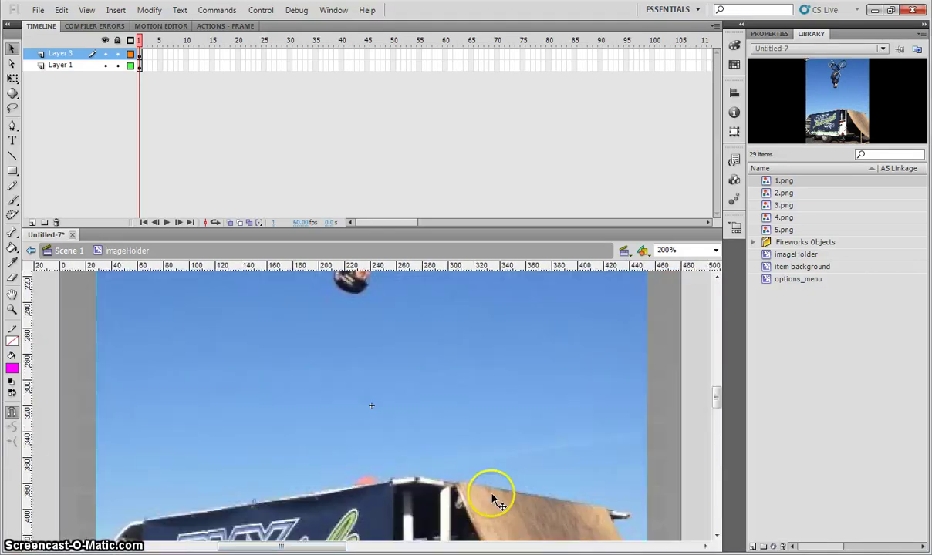
drag(297, 546, 406, 546)
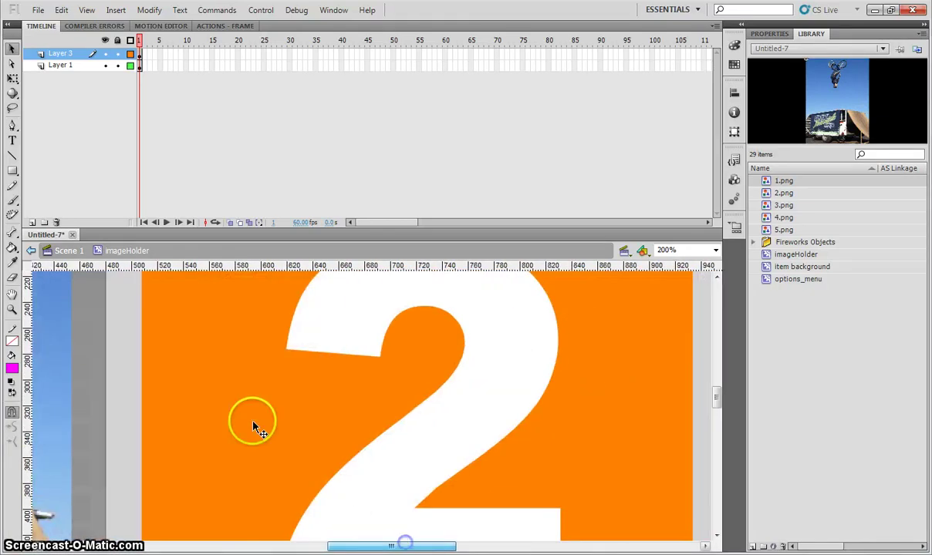
scroll(247, 425, up, 6)
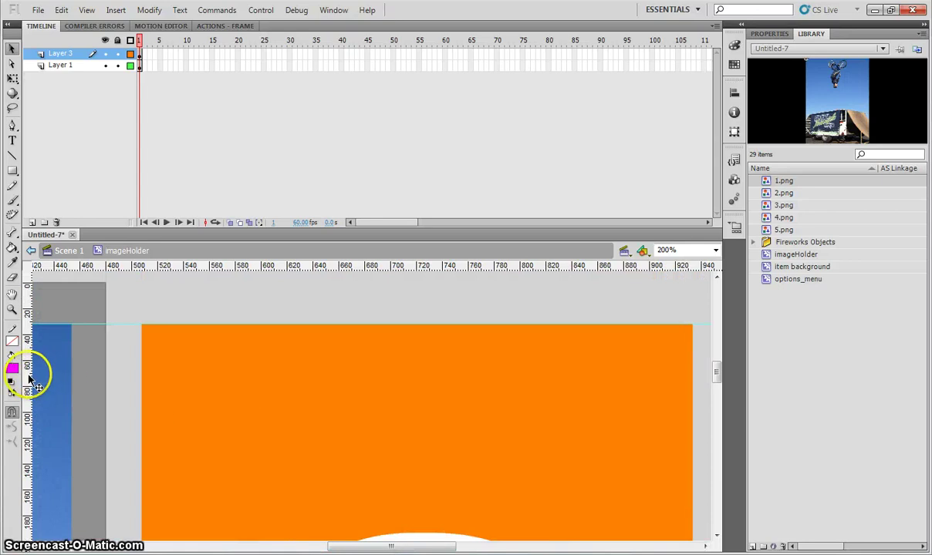
drag(28, 378, 144, 379)
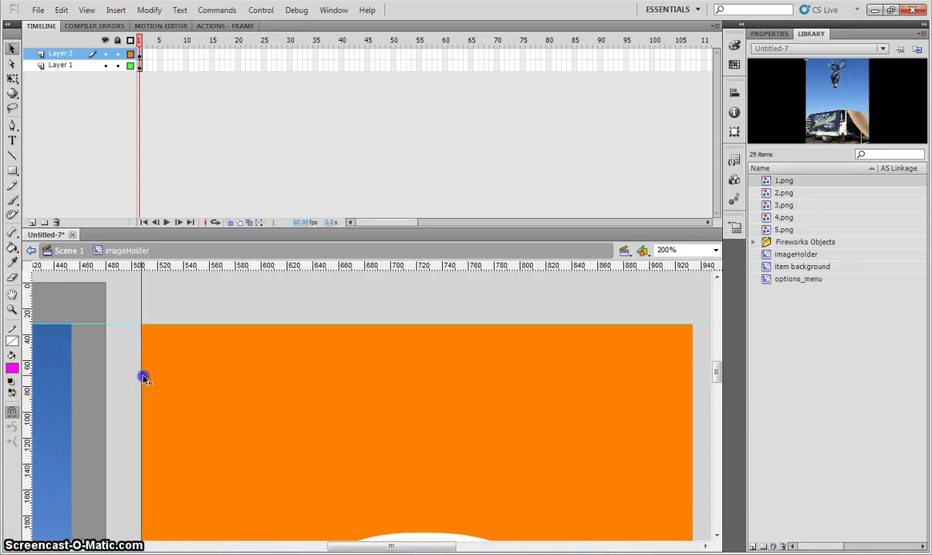
drag(147, 268, 176, 369)
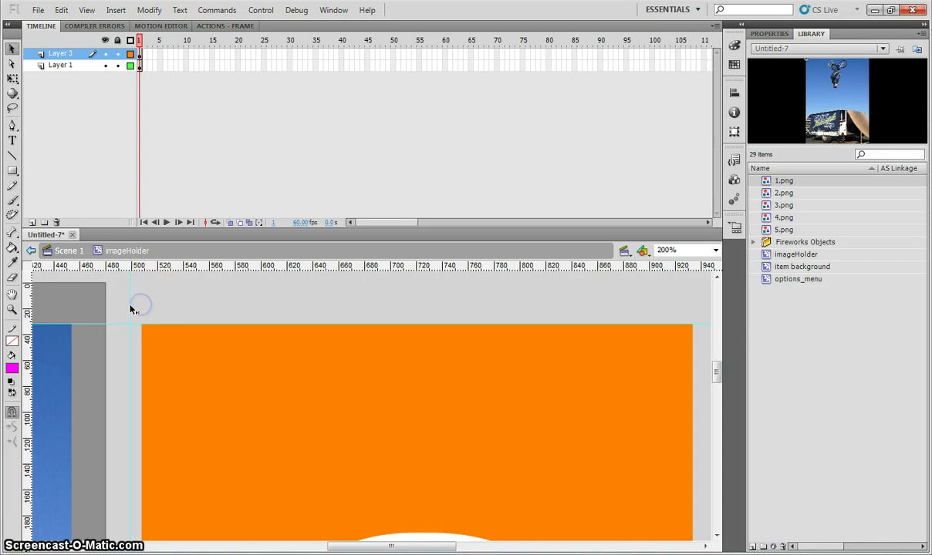
drag(131, 308, 142, 311)
Step: Delete the orange placeholder rectangle and the white number 2
click(176, 359)
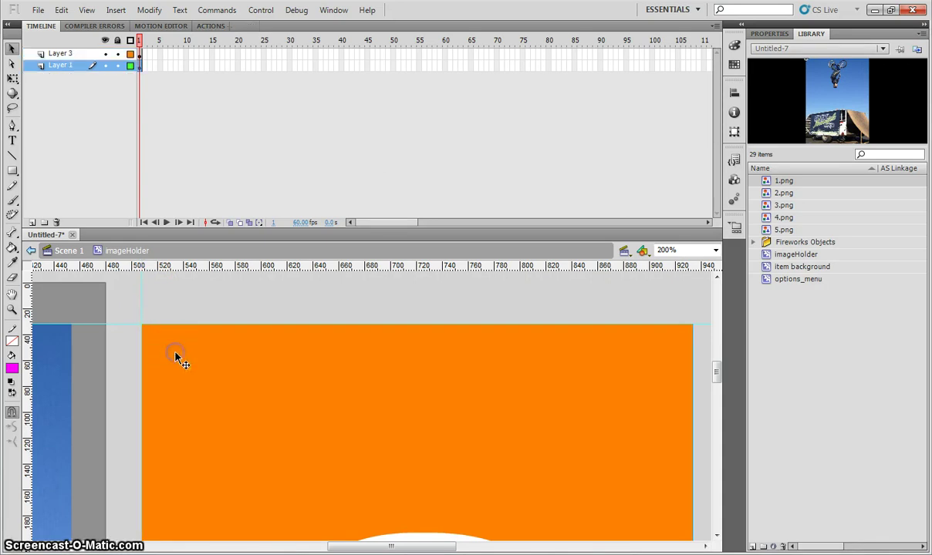
key(Delete)
scroll(428, 476, down, 2)
scroll(428, 476, down, 2)
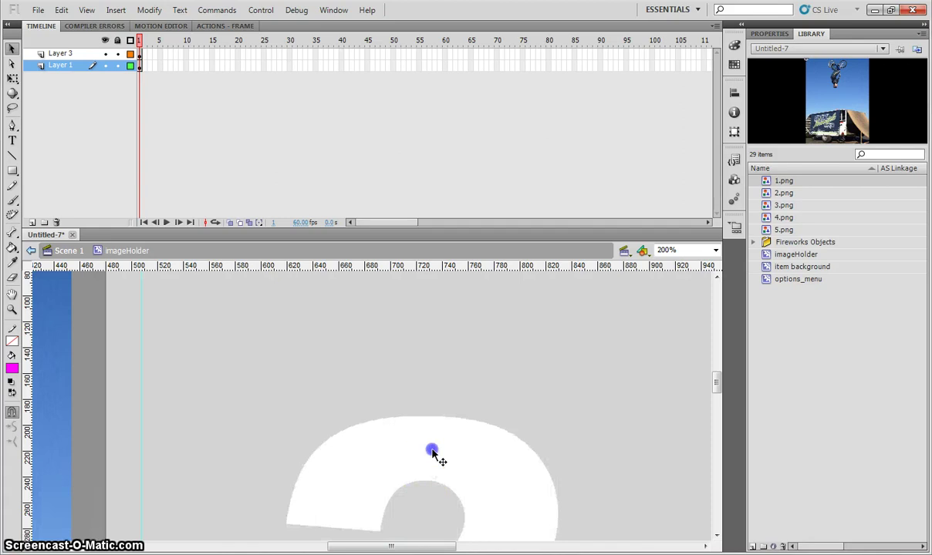
click(433, 449)
key(Delete)
scroll(405, 469, up, 4)
Step: Drag 2.png from the Library onto the stage and align its corner with the guides
click(809, 197)
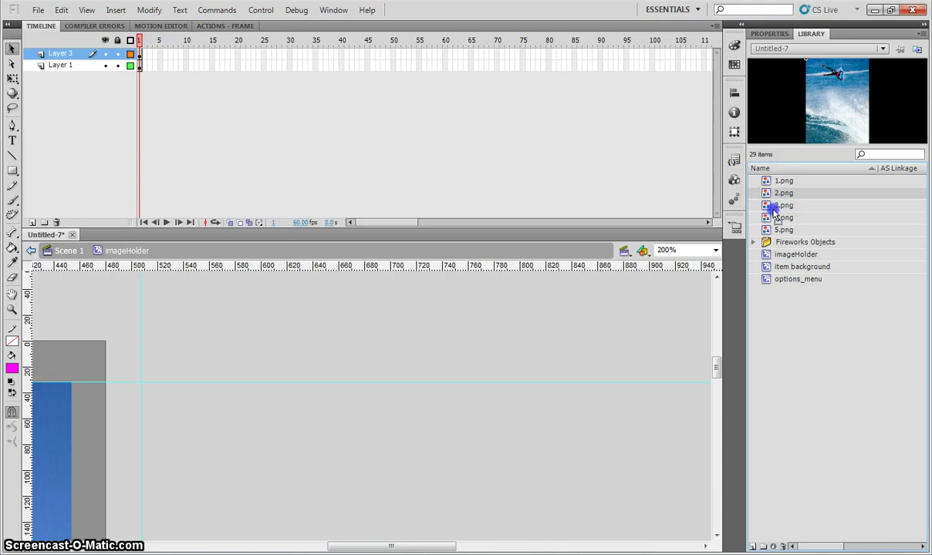
drag(524, 428, 523, 426)
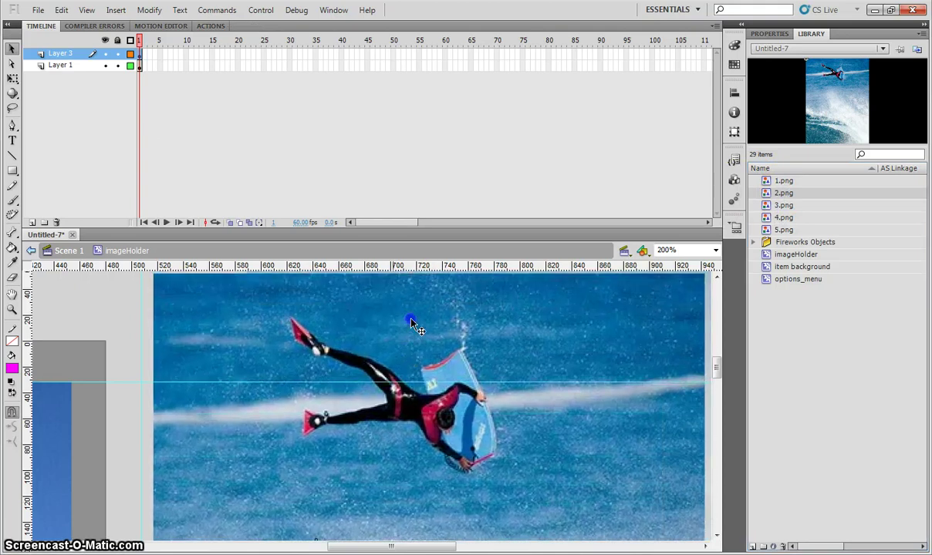
drag(331, 295, 258, 490)
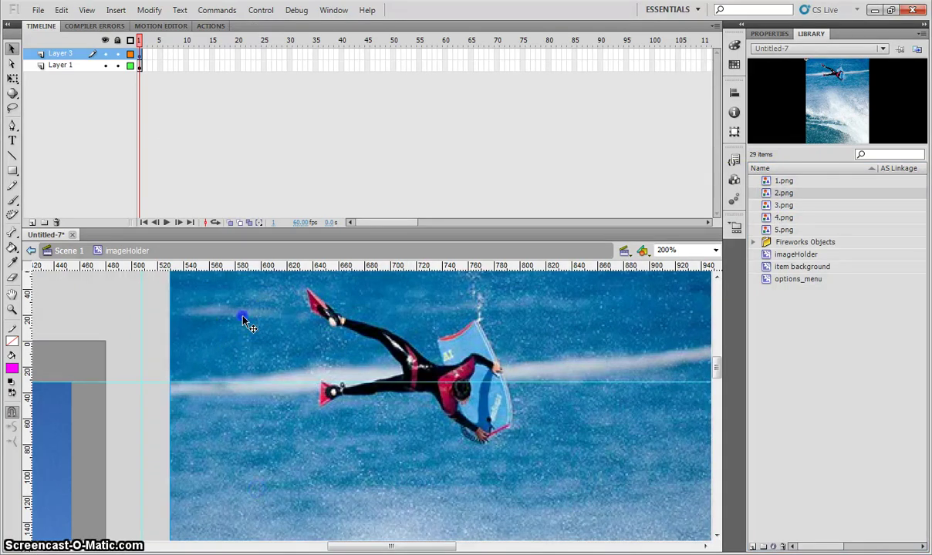
mouse_move(243, 316)
mouse_down()
mouse_move(237, 449)
mouse_move(225, 424)
mouse_move(198, 432)
mouse_up()
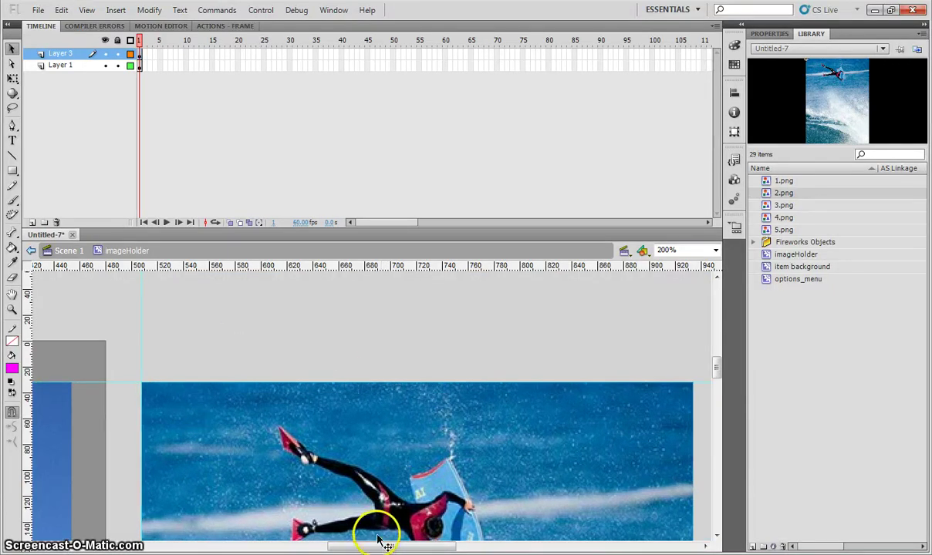
Step: Scroll to the purple slot and drag a vertical guide to its edge
drag(378, 546, 495, 543)
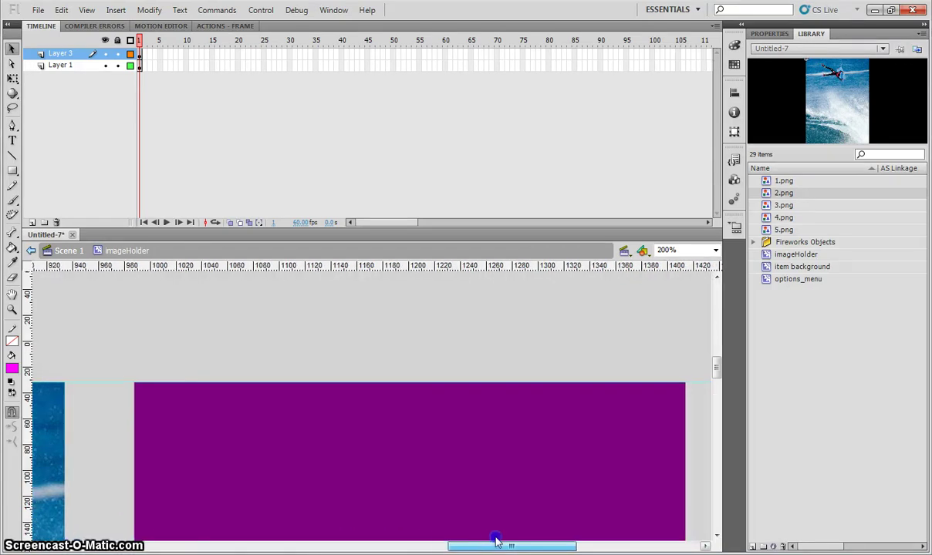
scroll(343, 405, down, 2)
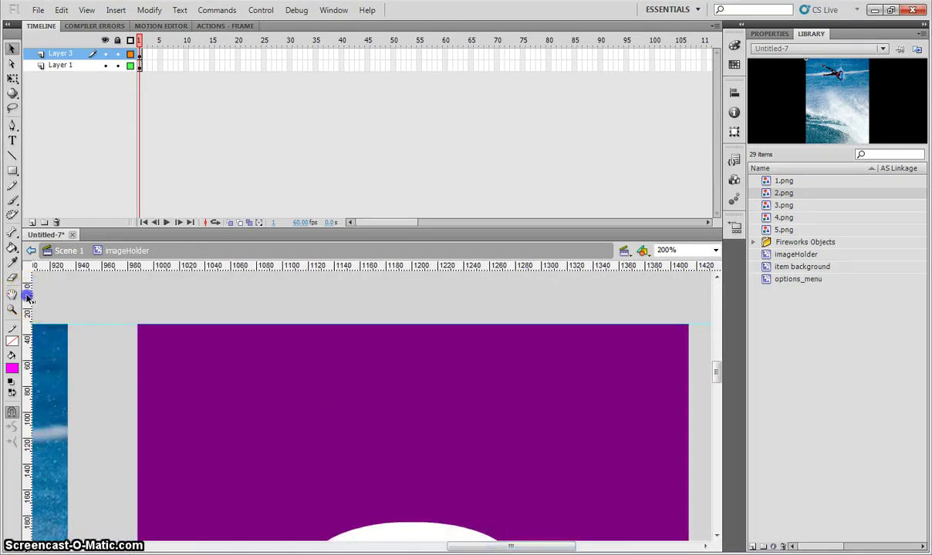
drag(27, 297, 134, 298)
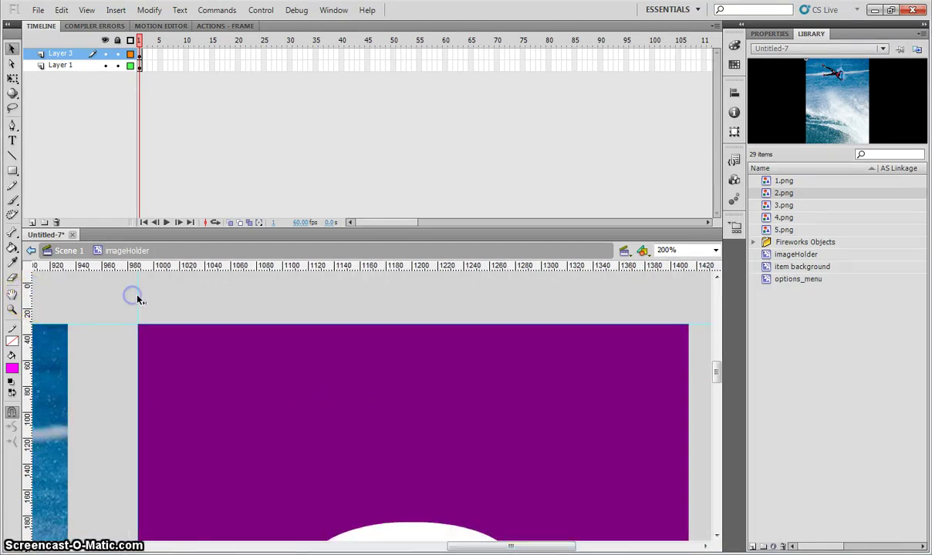
Step: Delete the purple placeholder rectangle and the white number 3
click(162, 348)
key(Delete)
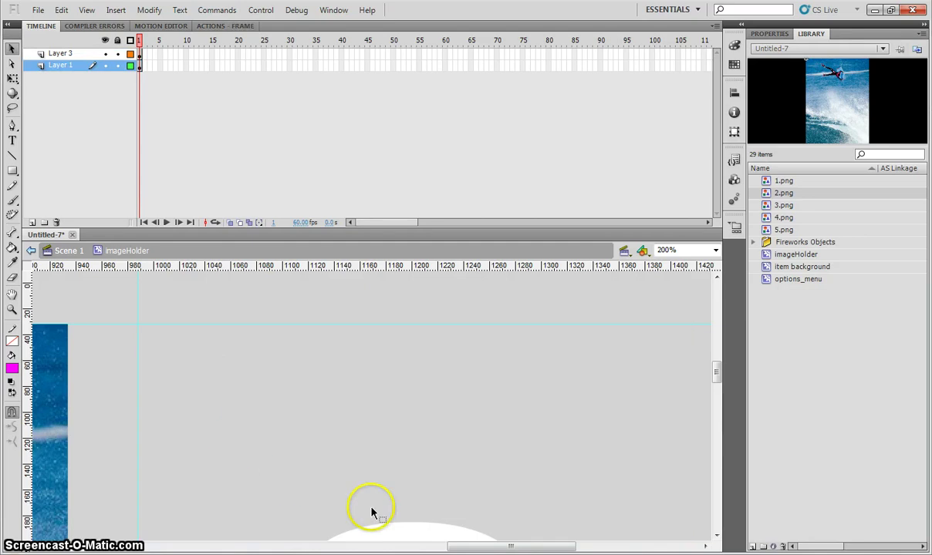
click(429, 532)
key(Delete)
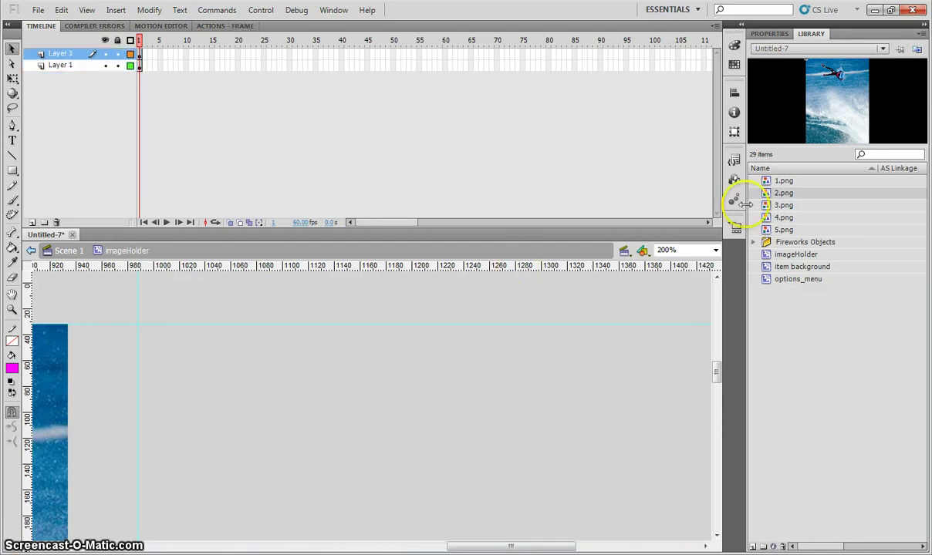
Step: Drag 3.png onto the stage and nudge its corner onto the guides
click(785, 204)
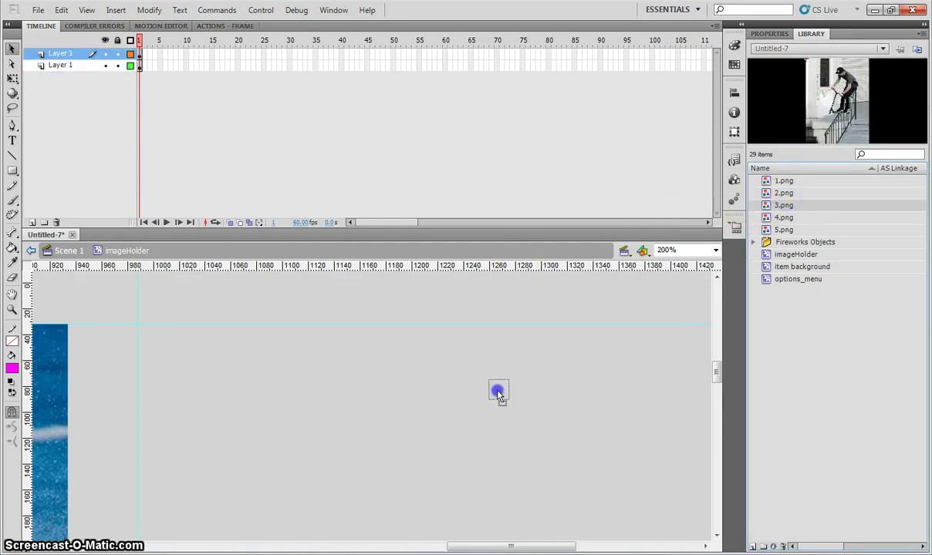
drag(497, 393, 422, 343)
drag(332, 304, 238, 416)
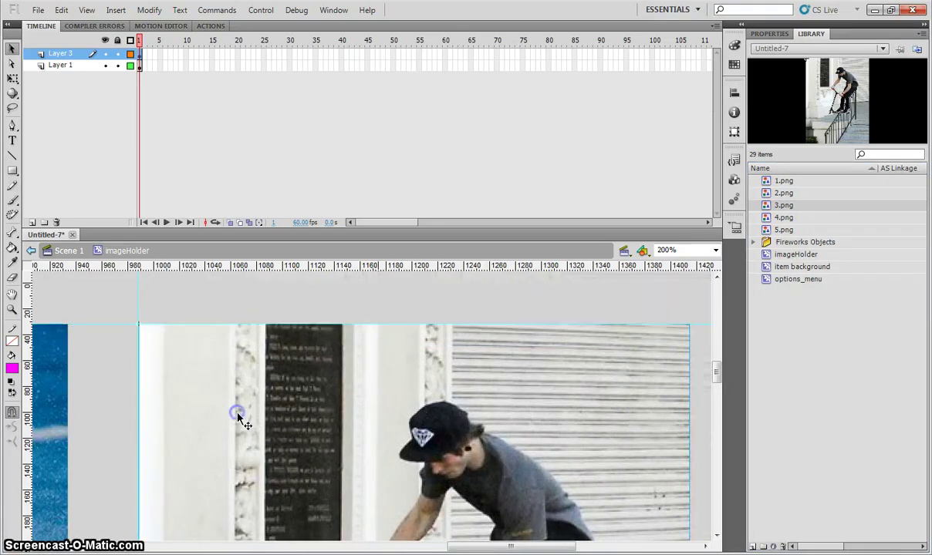
key(Left)
key(Left)
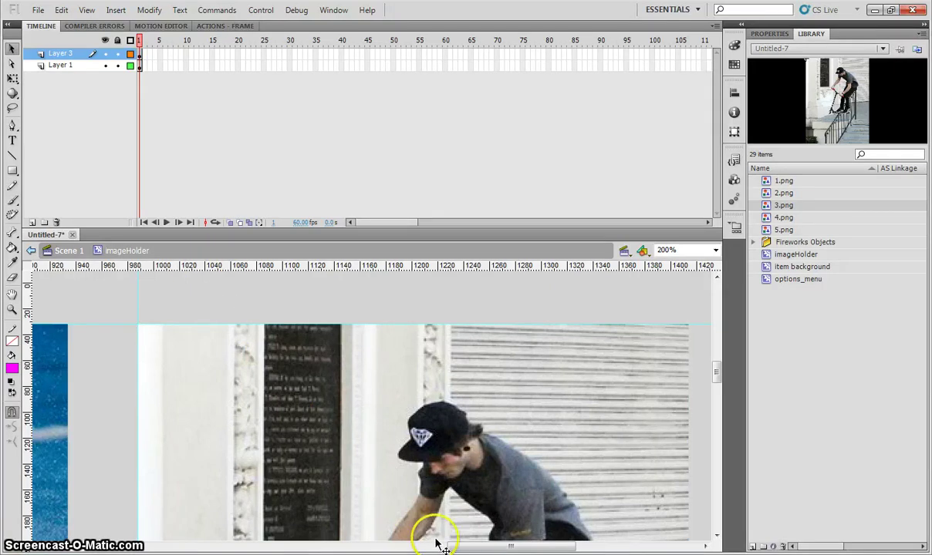
drag(462, 546, 586, 529)
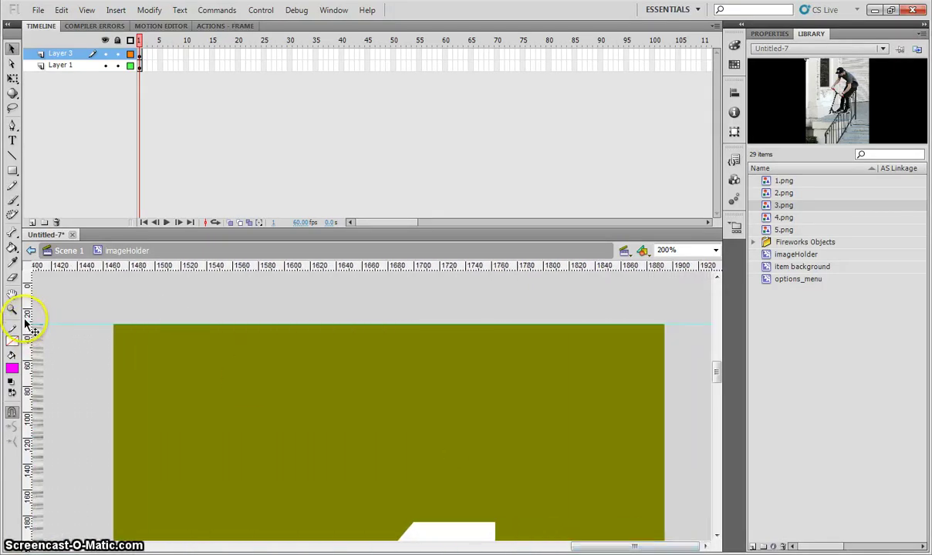
Step: Add a vertical guide at the olive slot's edge and delete the olive box and numeral
drag(26, 319, 114, 324)
click(166, 353)
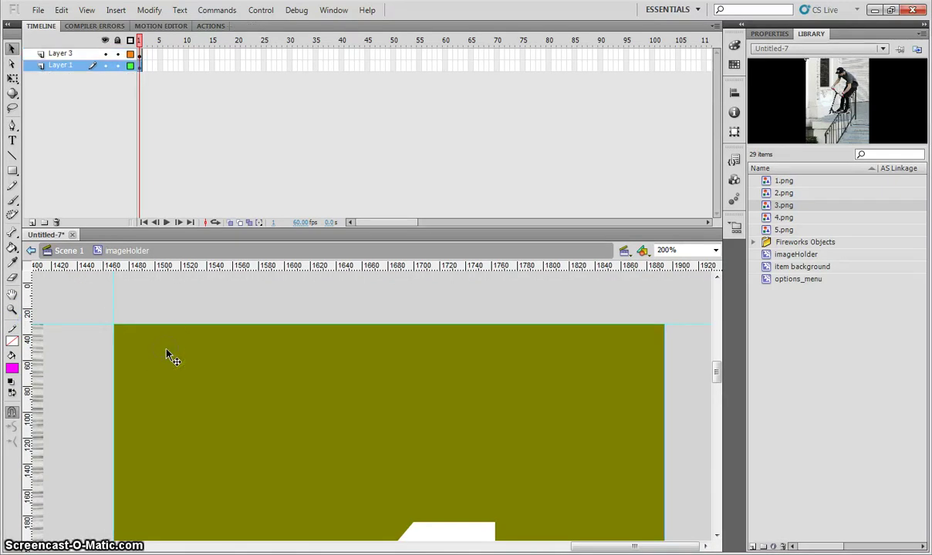
key(Delete)
click(231, 449)
click(431, 523)
key(Delete)
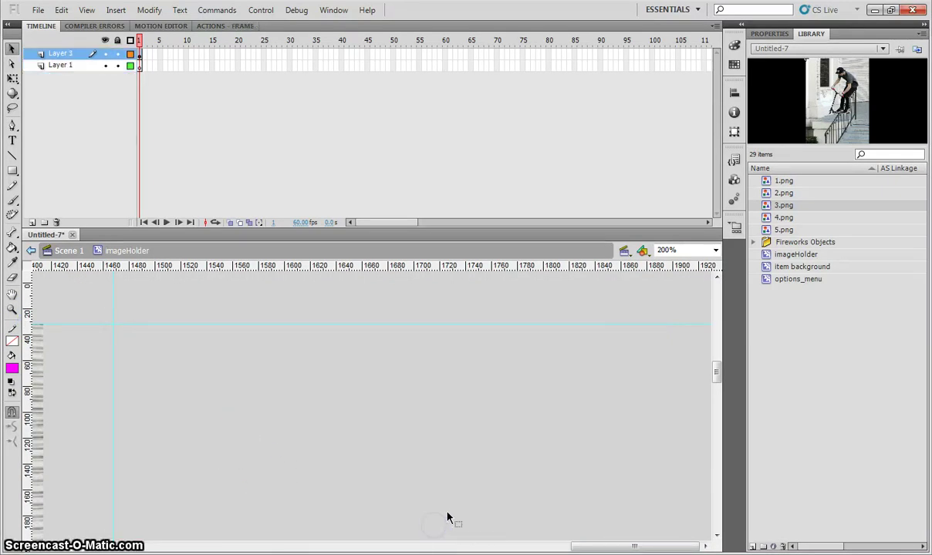
Step: Place 4.png with its corner on the guides, then zoom out to 50%
click(791, 219)
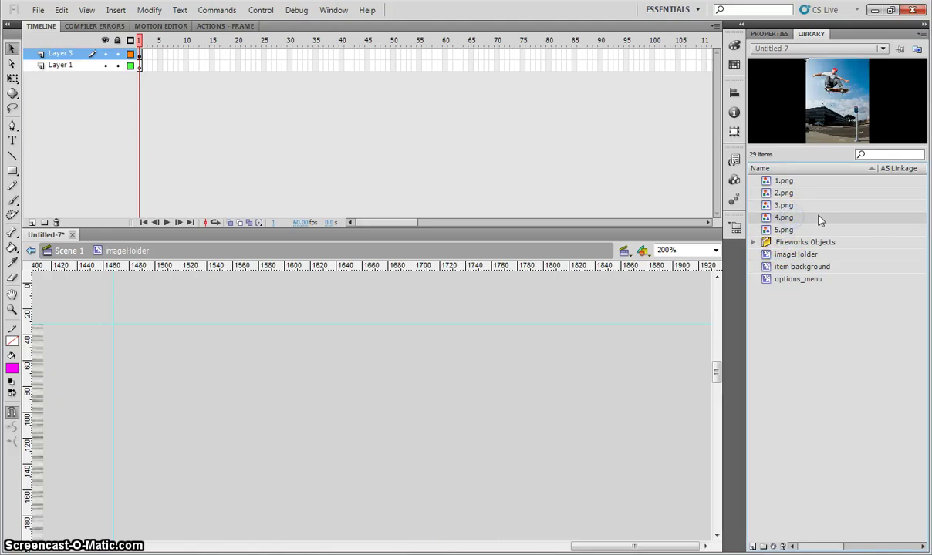
drag(820, 220, 405, 343)
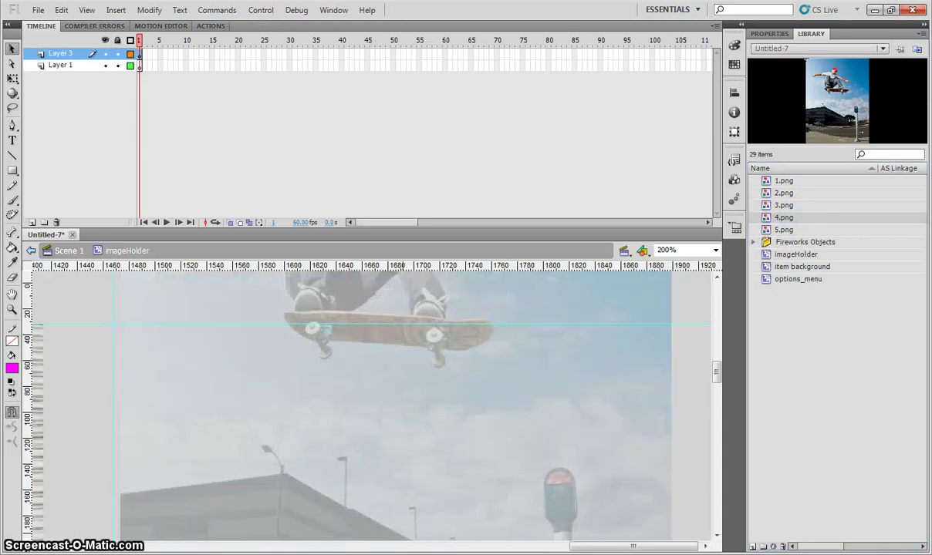
mouse_move(302, 380)
mouse_down()
mouse_move(308, 410)
mouse_move(301, 385)
mouse_move(299, 398)
mouse_up()
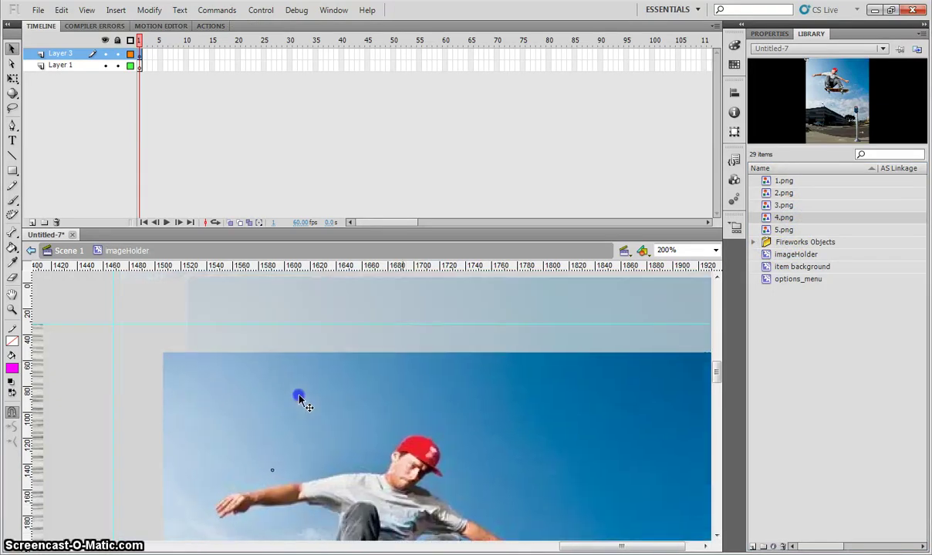
mouse_move(212, 382)
mouse_down()
mouse_move(241, 379)
mouse_move(197, 360)
mouse_up()
click(233, 311)
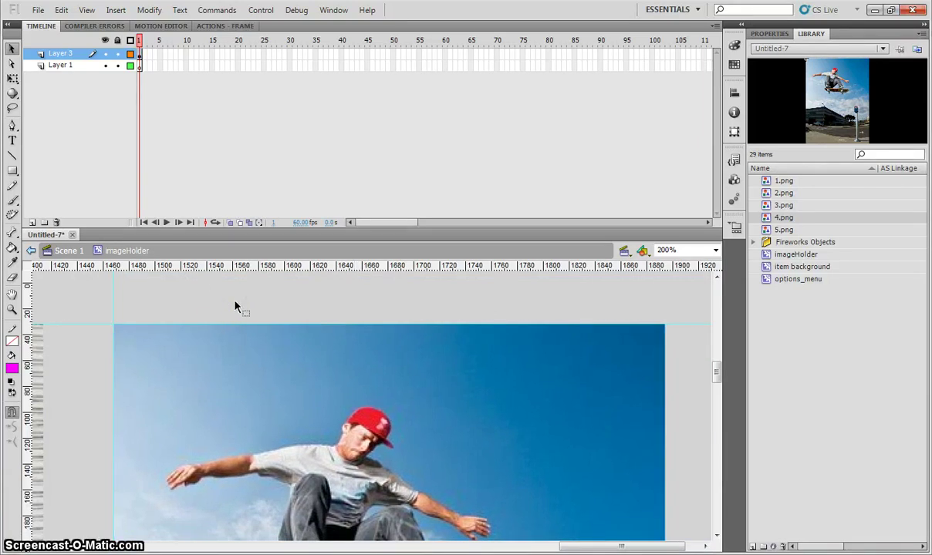
key(ctrl+minus)
key(ctrl+minus)
scroll(243, 426, down, 3)
scroll(242, 426, up, 2)
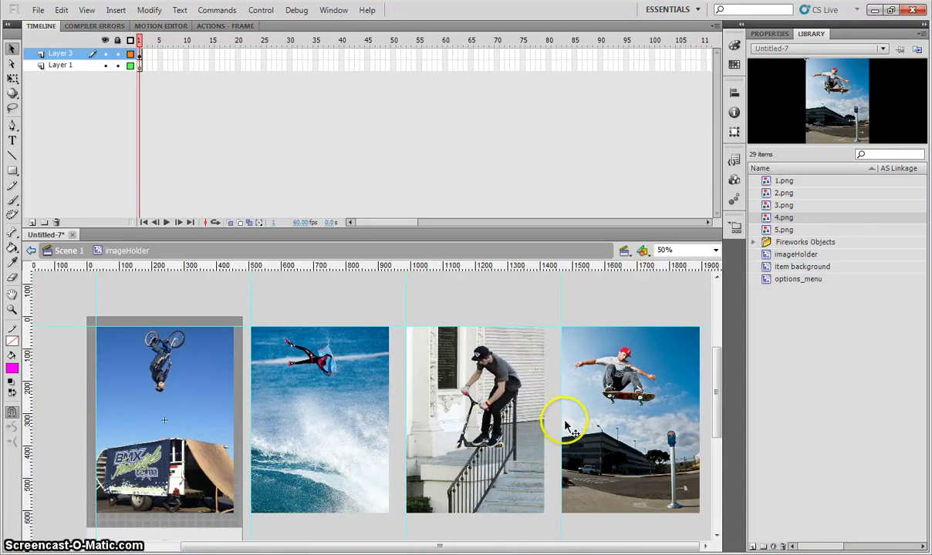
Step: Preview 5.png, zoom to 200%, and pull a vertical guide to the third photo's right edge
click(810, 231)
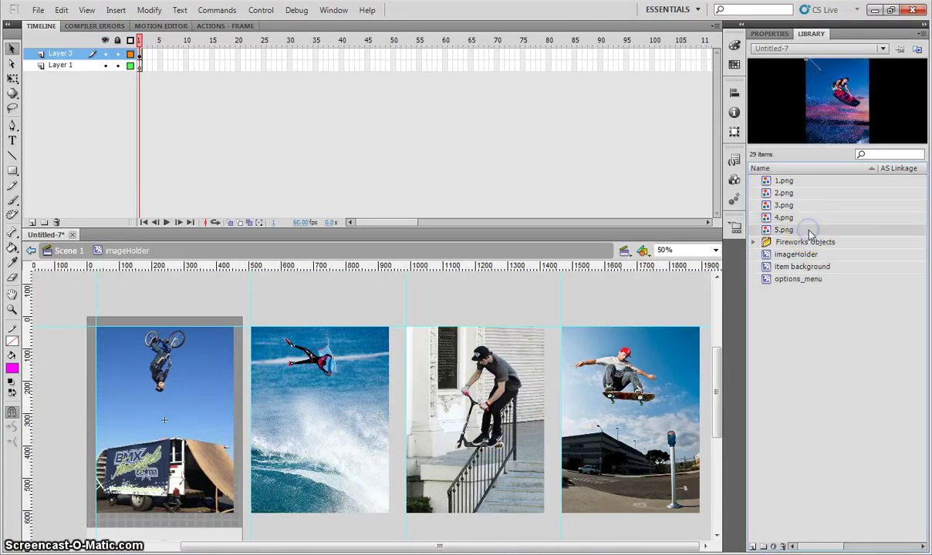
drag(833, 128, 442, 303)
drag(345, 318, 299, 549)
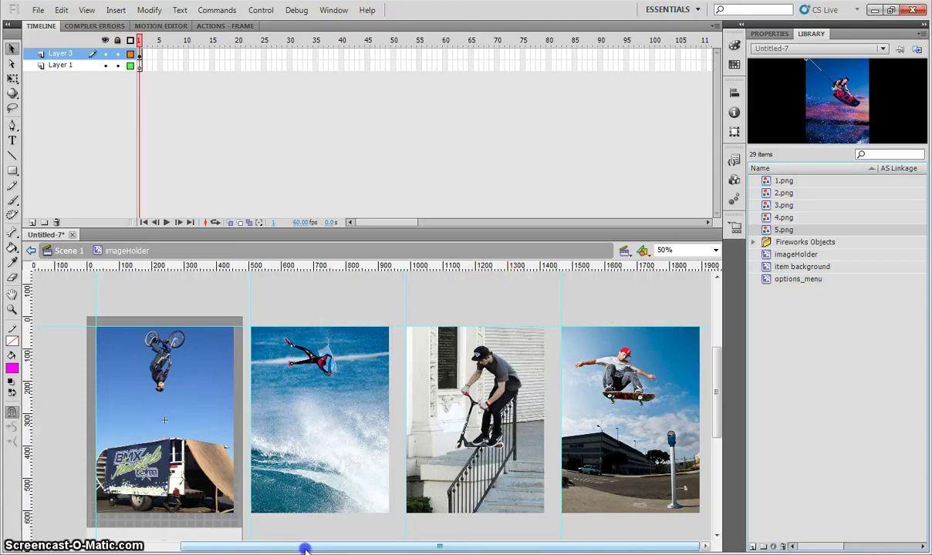
drag(344, 541, 355, 540)
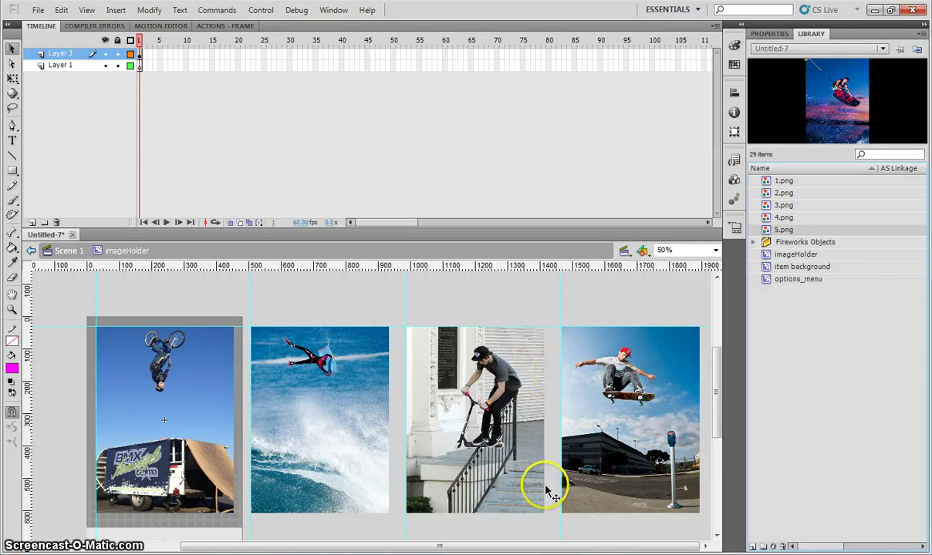
key(ctrl+equal)
key(ctrl+equal)
drag(332, 546, 617, 543)
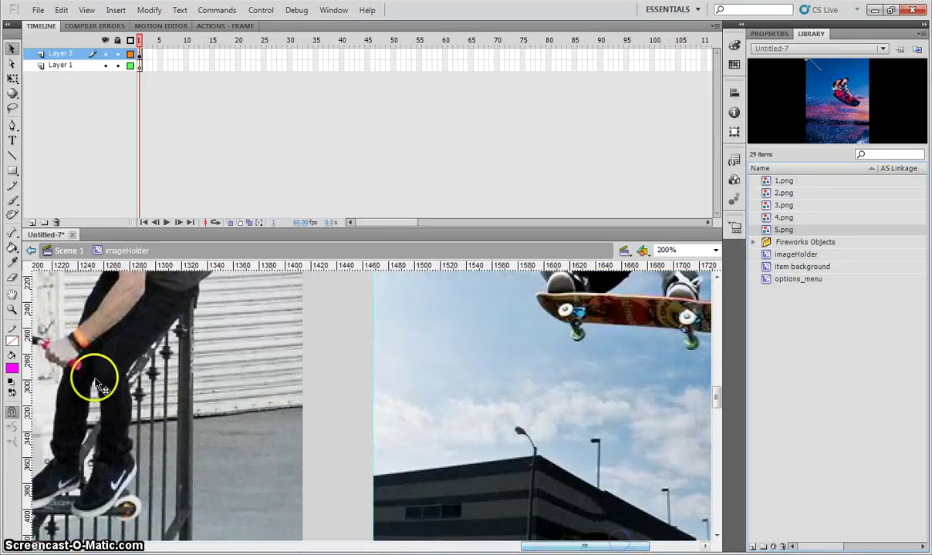
drag(25, 370, 304, 385)
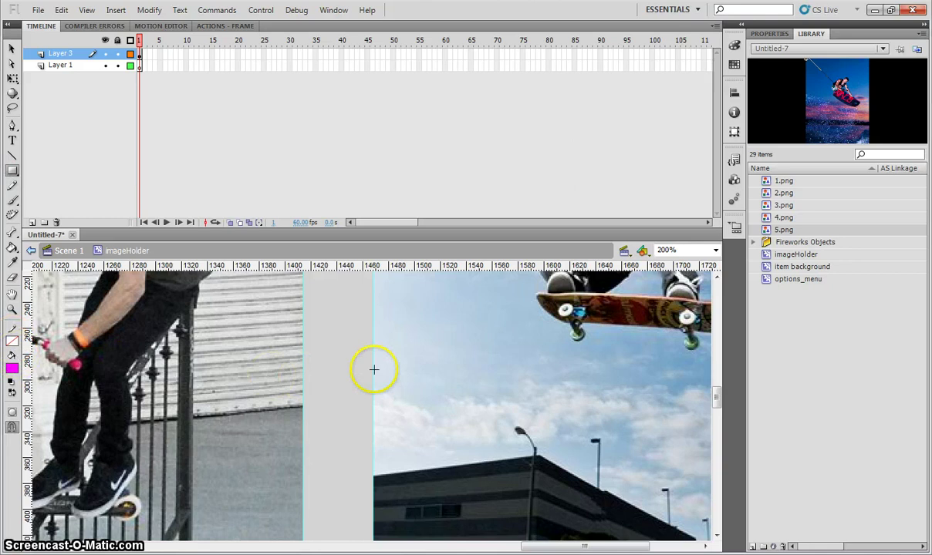
Step: Draw a magenta rectangle in the gap and stretch its left edge to the scooter photo
drag(312, 364, 354, 398)
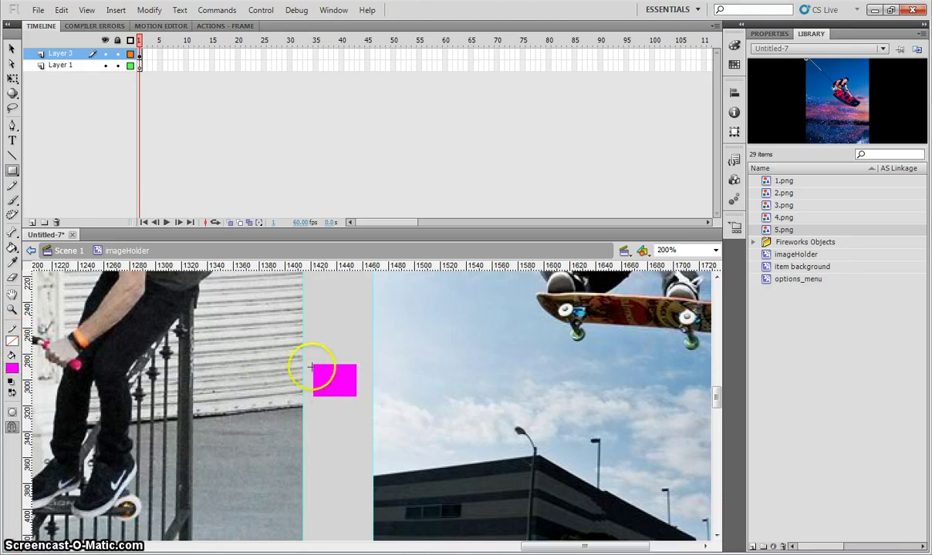
click(12, 79)
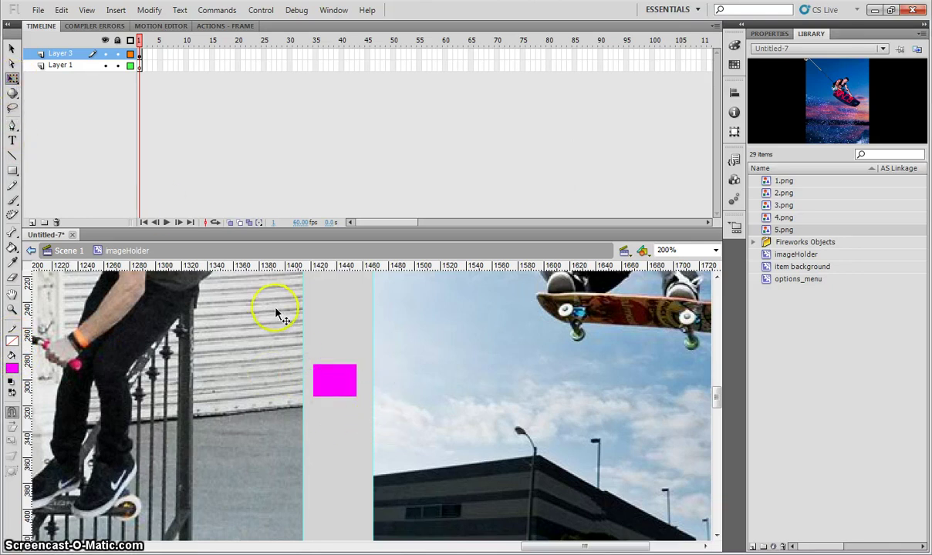
drag(277, 311, 353, 389)
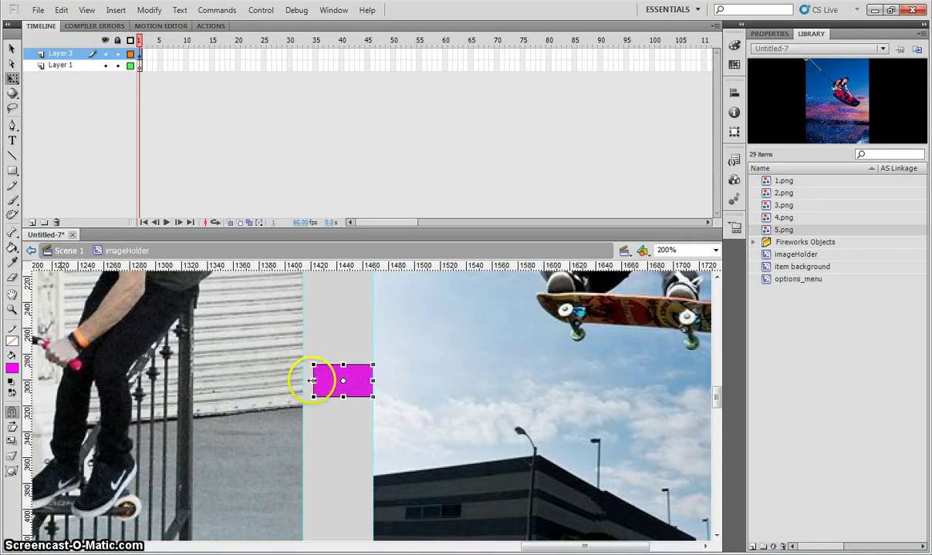
drag(313, 380, 303, 380)
click(12, 48)
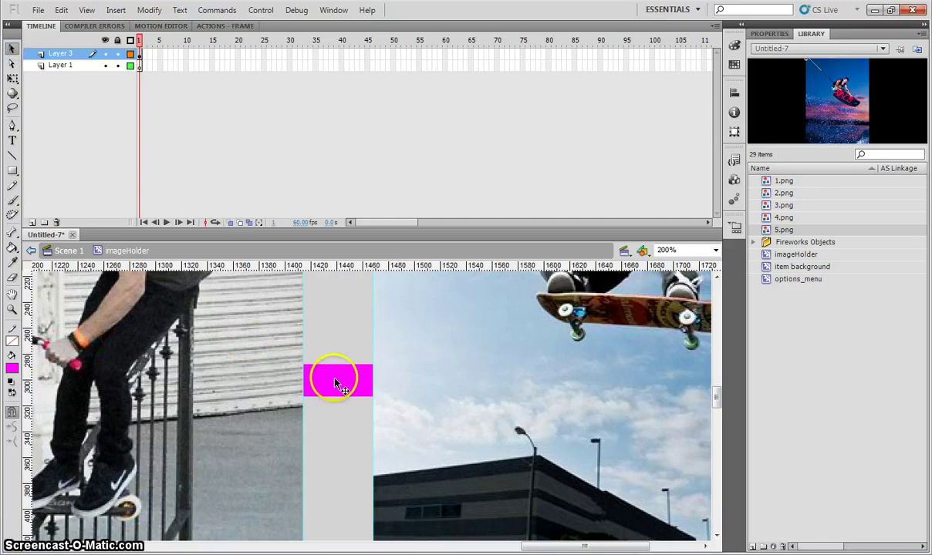
key(ctrl+minus)
Step: Move the magenta spacer against the skateboarder photo's right edge at 400% zoom
scroll(347, 390, up, 3)
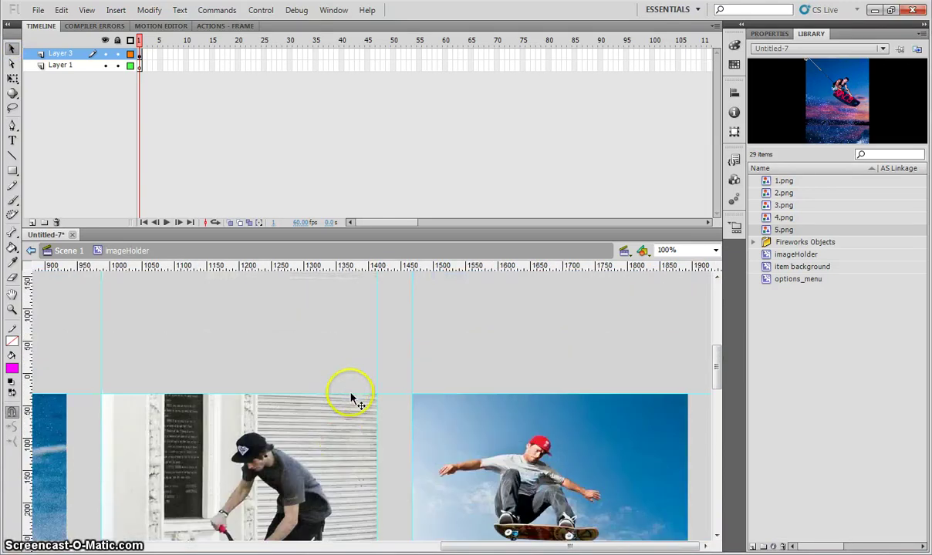
scroll(351, 399, down, 3)
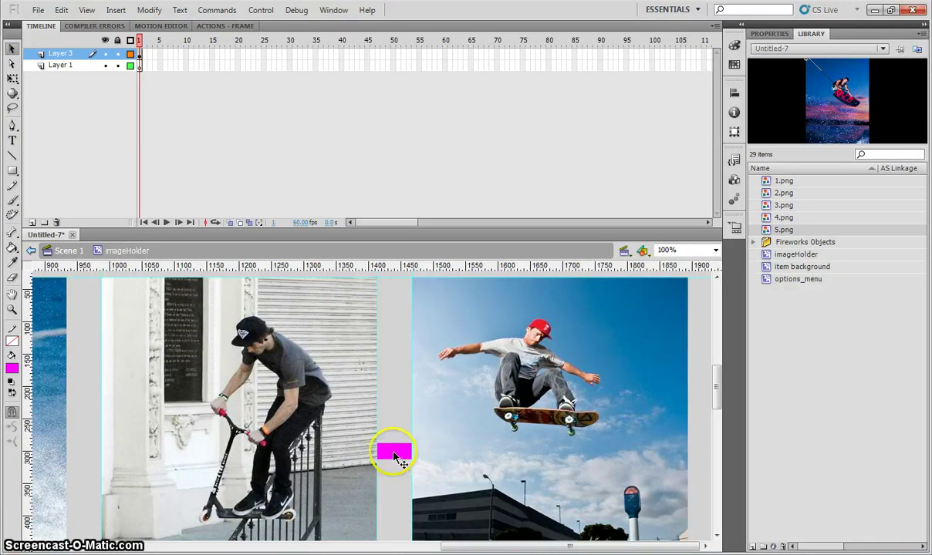
click(395, 456)
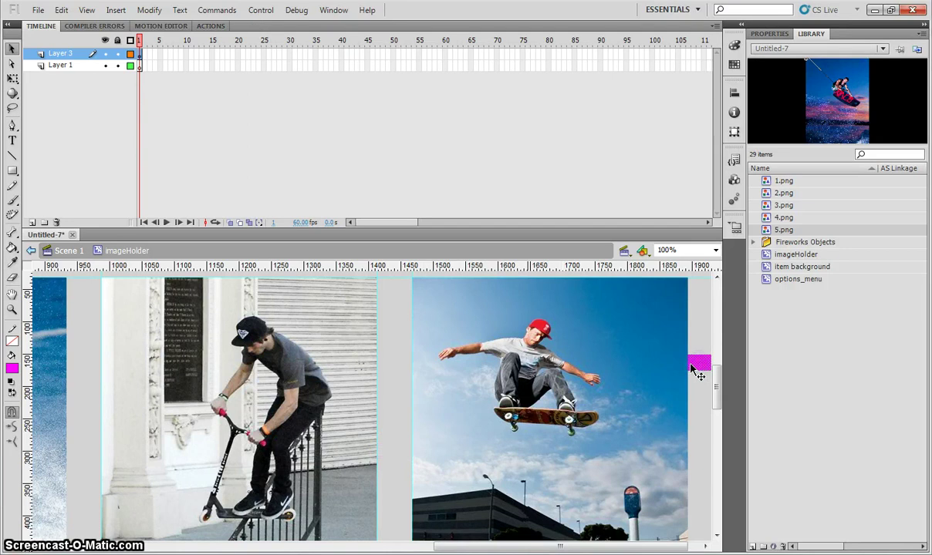
click(694, 368)
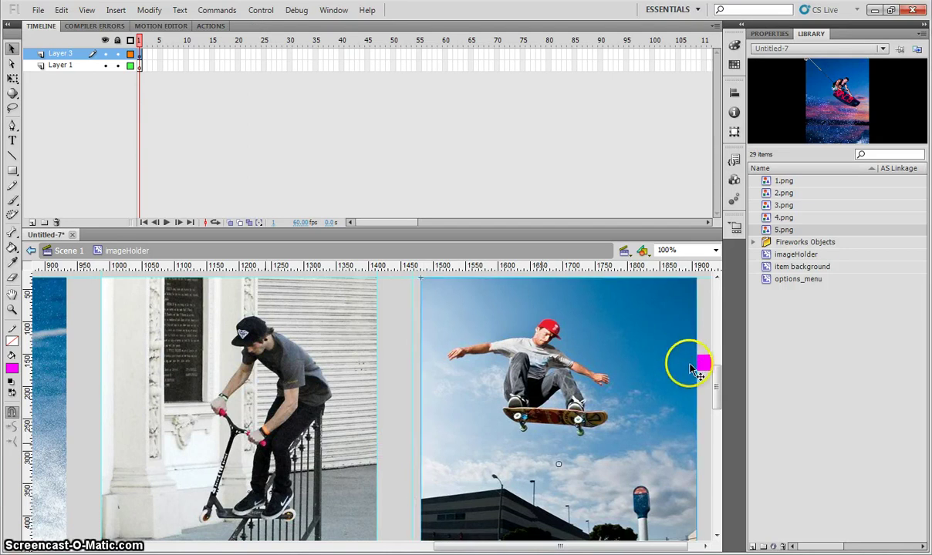
click(692, 368)
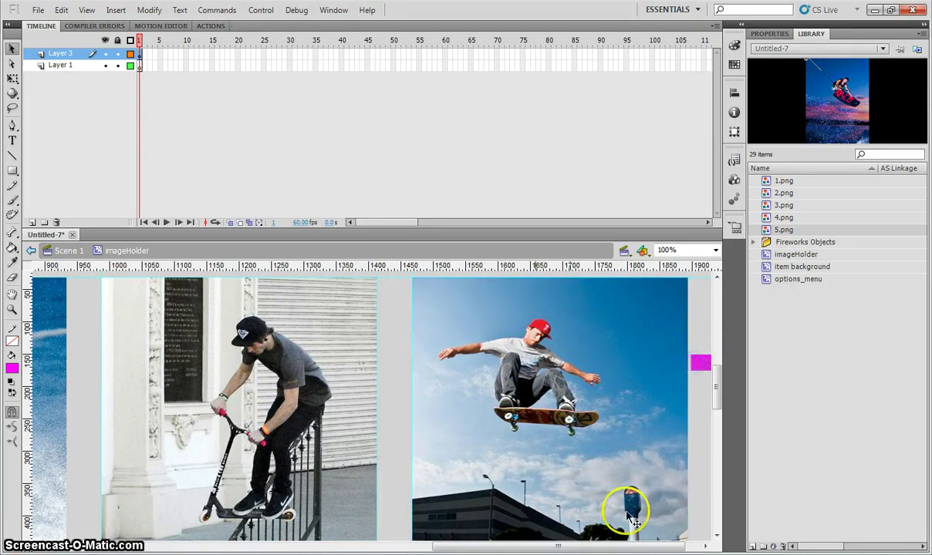
click(687, 545)
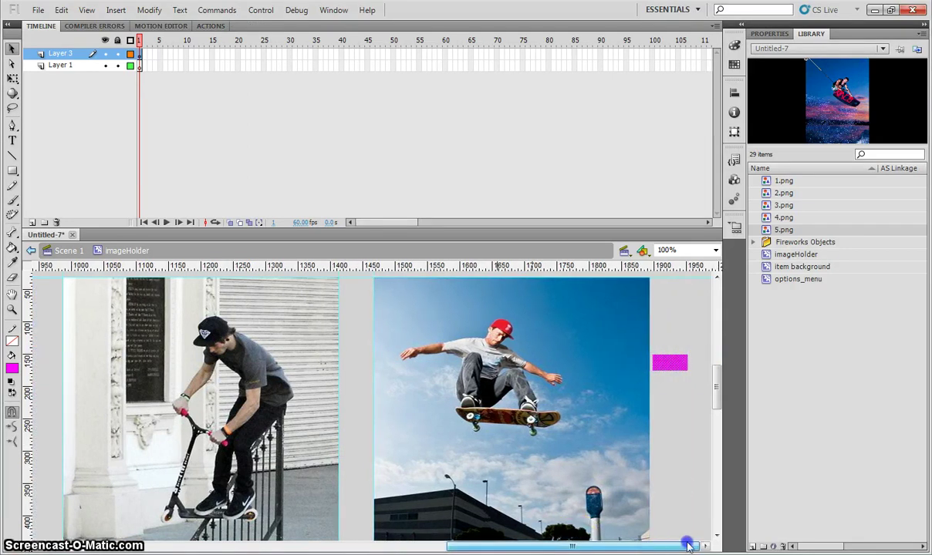
click(684, 469)
drag(528, 427, 518, 418)
click(516, 344)
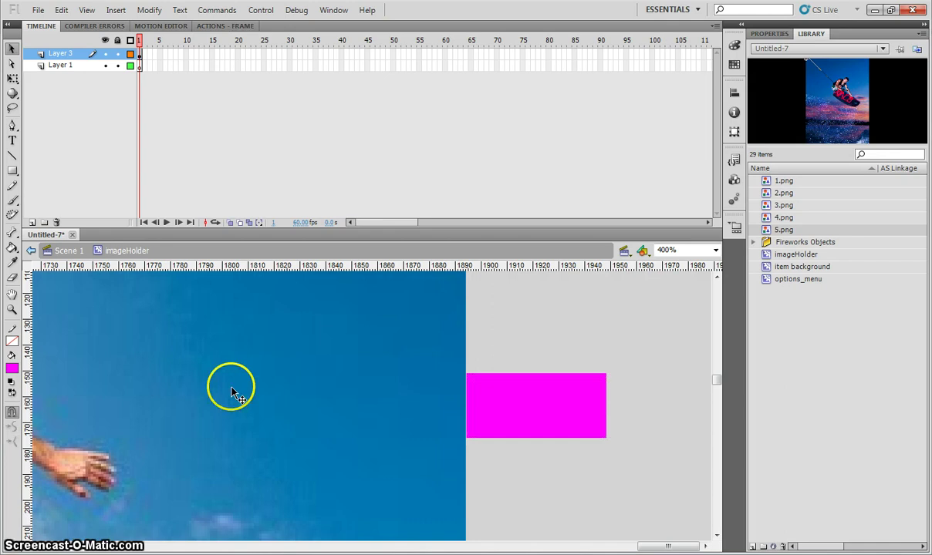
Step: Drag a vertical guide to the spacer's right edge and zoom back to 100%
drag(26, 328, 606, 378)
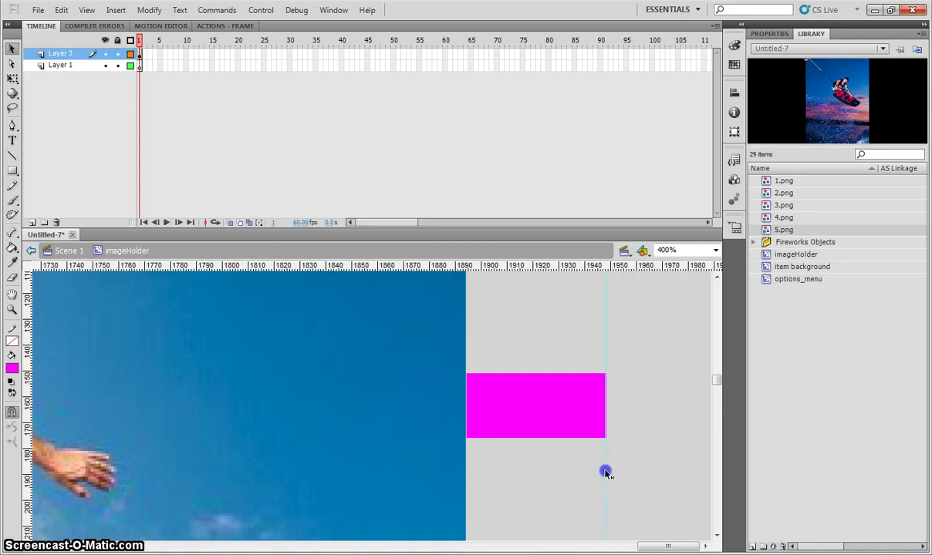
drag(606, 473, 607, 473)
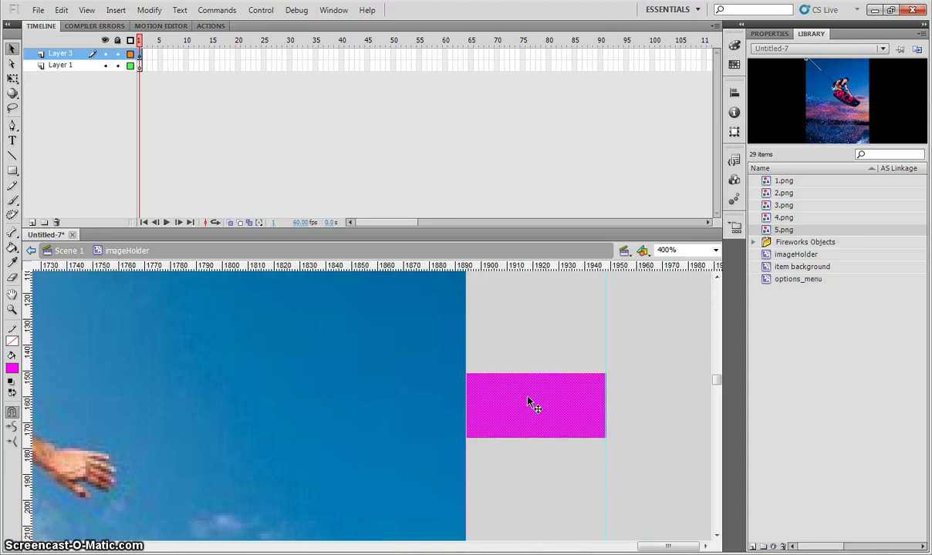
key(ctrl+1)
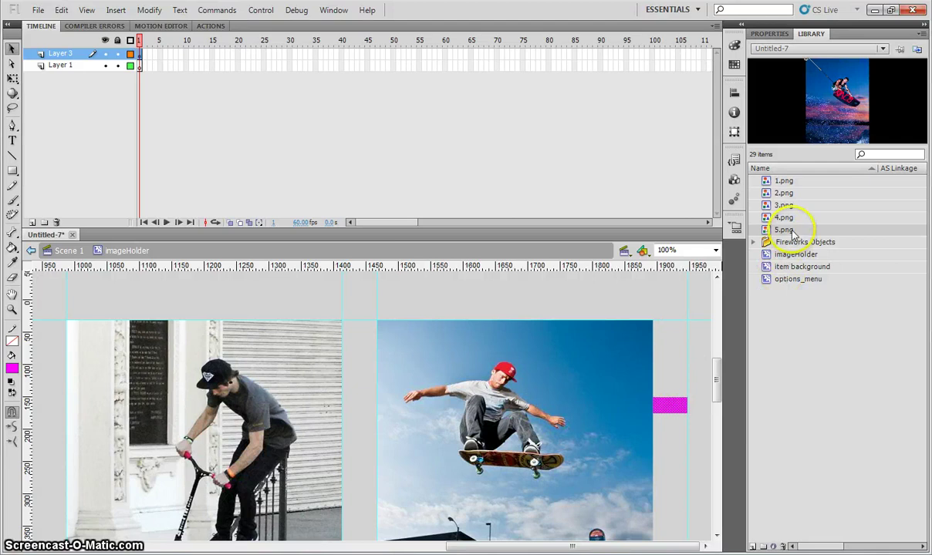
Step: Drag 5.png onto the stage and drop it right of the skateboarder photo at 50%
drag(792, 231, 637, 310)
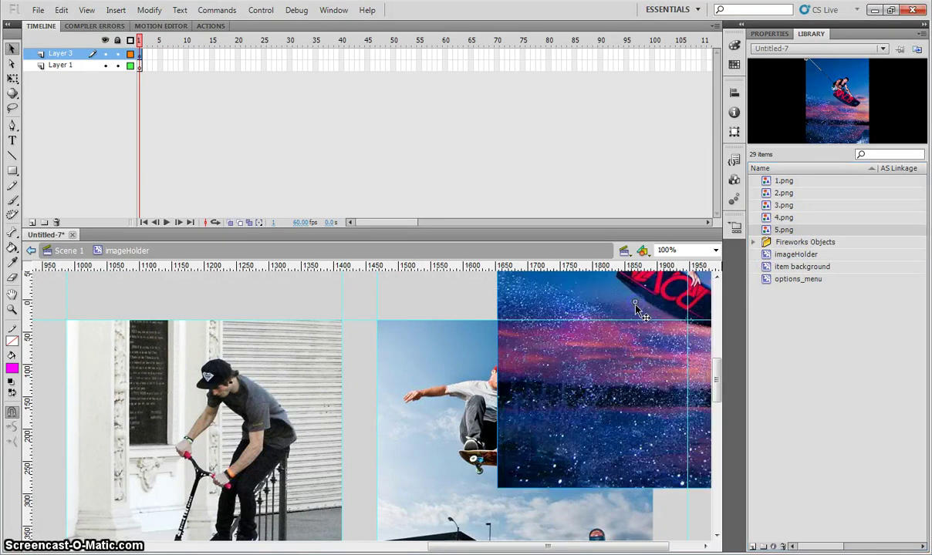
click(620, 366)
key(ctrl+minus)
drag(620, 366, 707, 422)
click(686, 383)
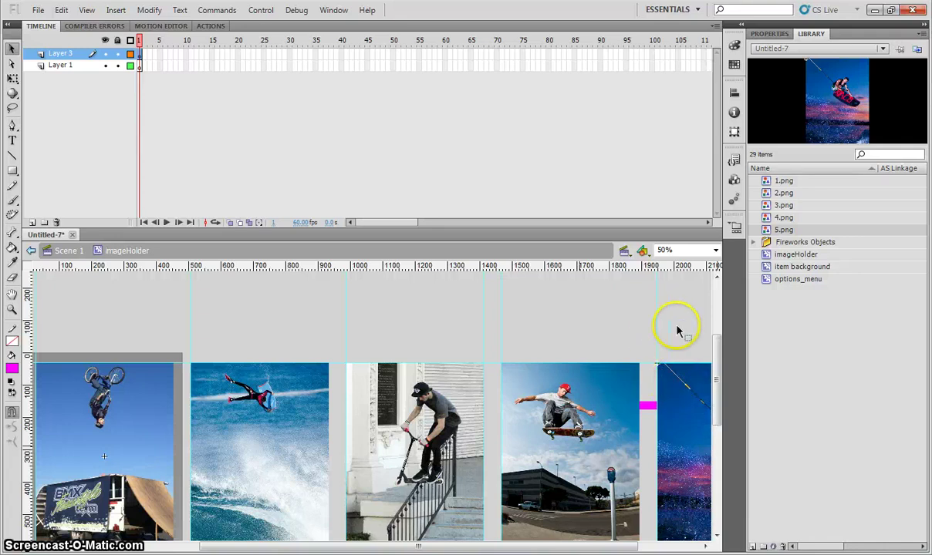
Step: Remove the magenta spacer and scroll along the row to check the five photos
click(671, 386)
click(649, 391)
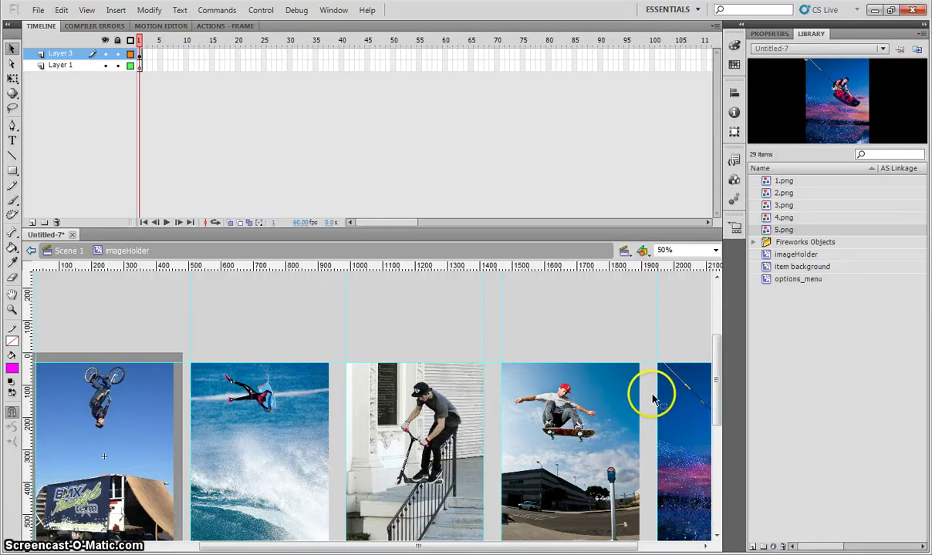
mouse_move(551, 545)
mouse_down()
mouse_move(611, 549)
mouse_move(531, 547)
mouse_move(538, 532)
mouse_up()
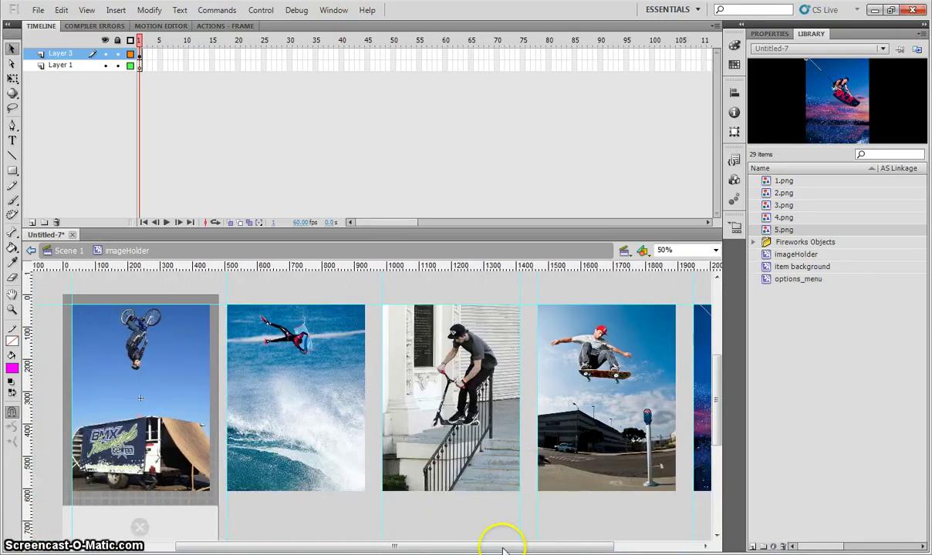
drag(464, 547, 543, 548)
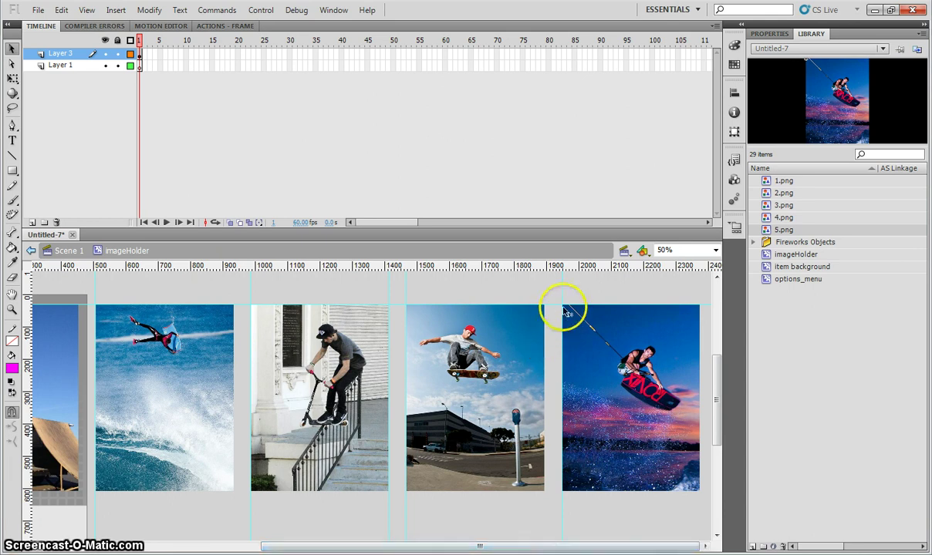
click(480, 547)
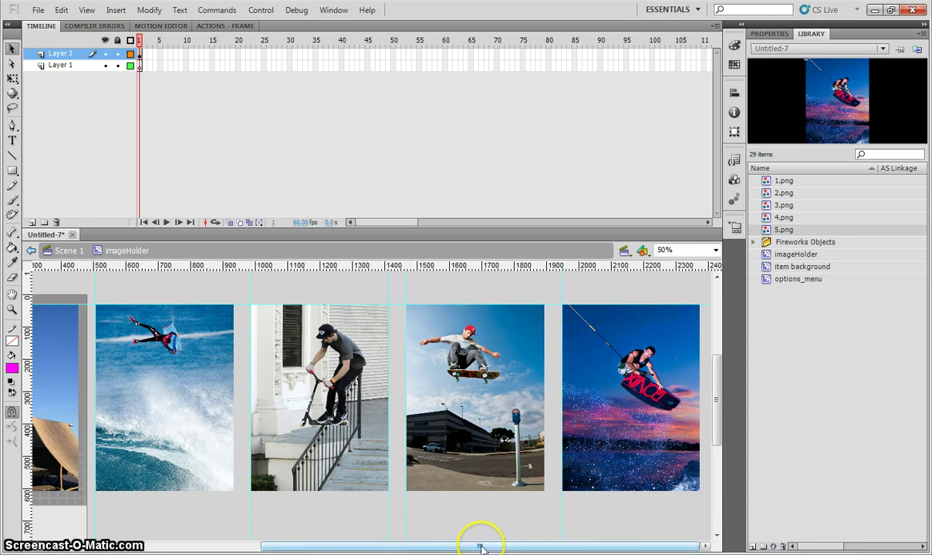
drag(481, 547, 413, 546)
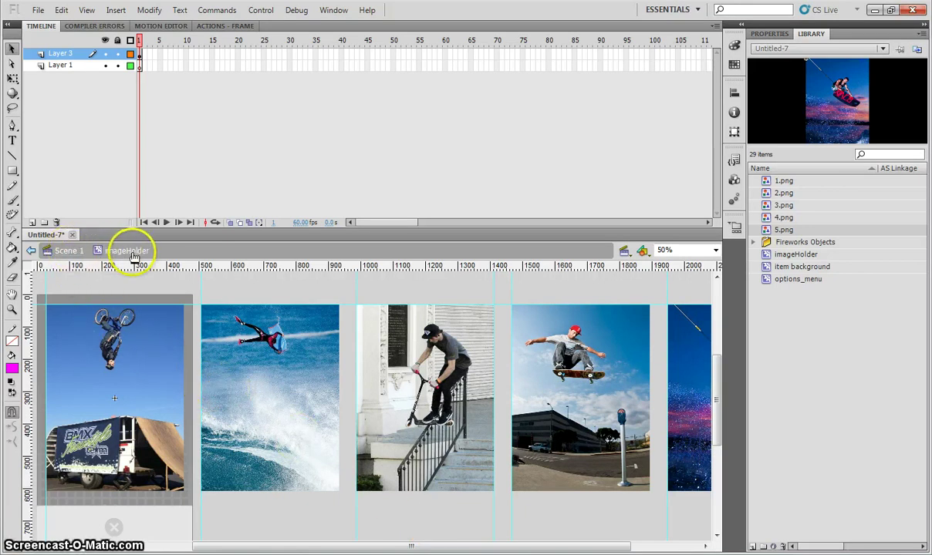
Step: Return to Scene 1 and open the Actions layer's frame script
click(65, 252)
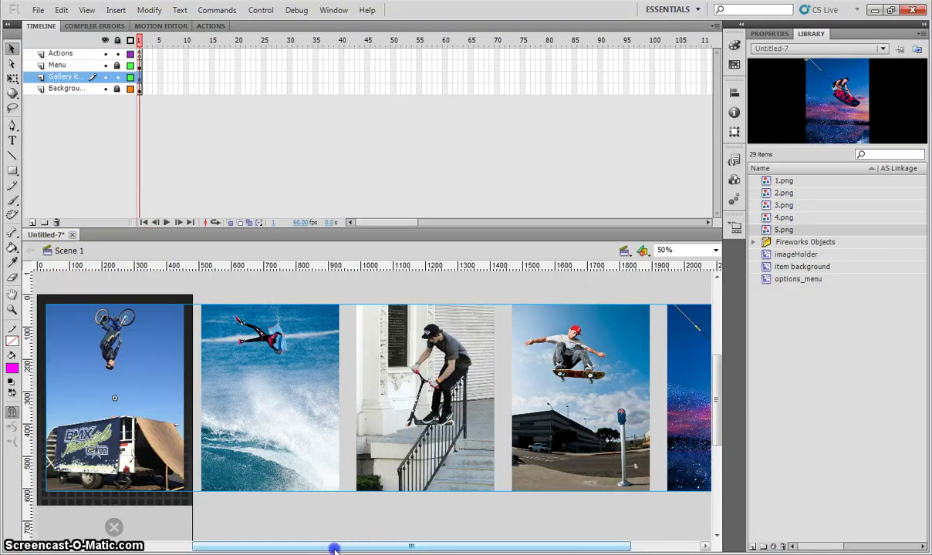
drag(334, 549, 331, 549)
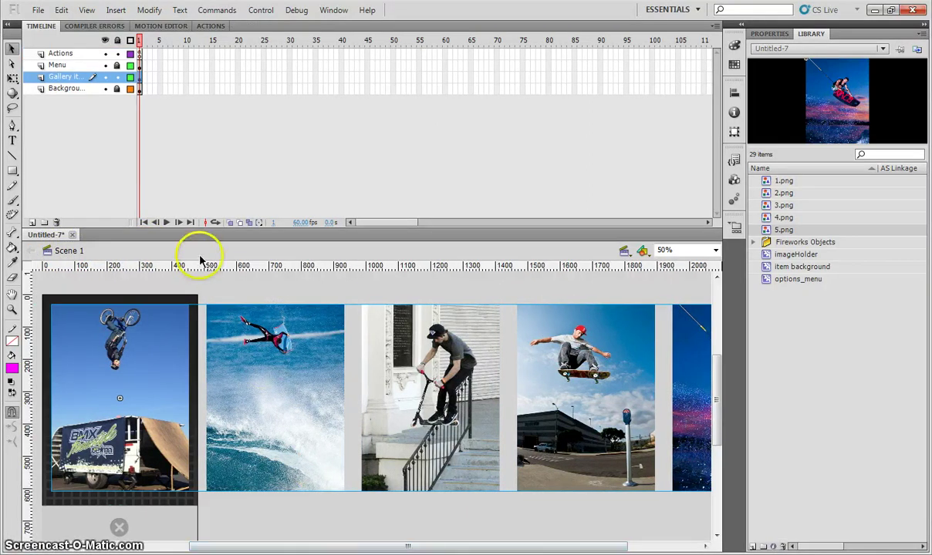
click(62, 54)
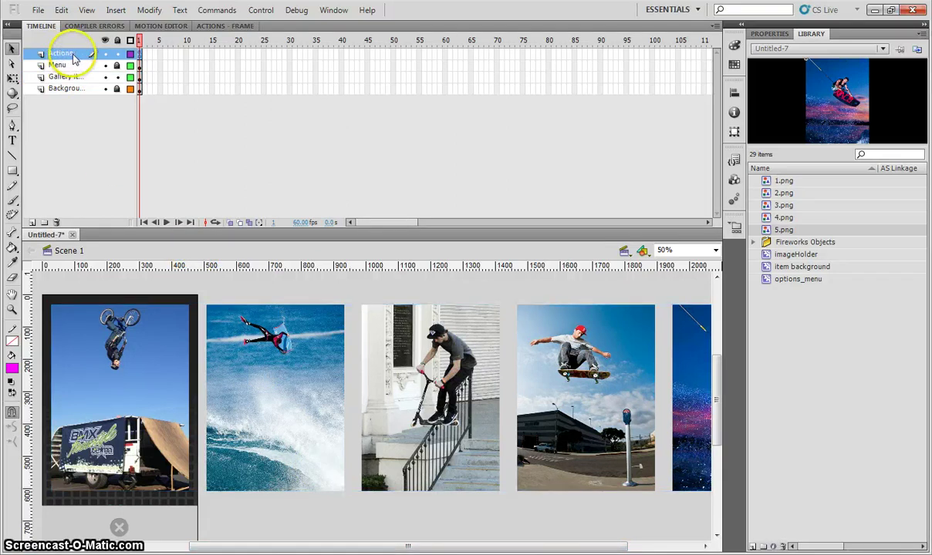
click(226, 26)
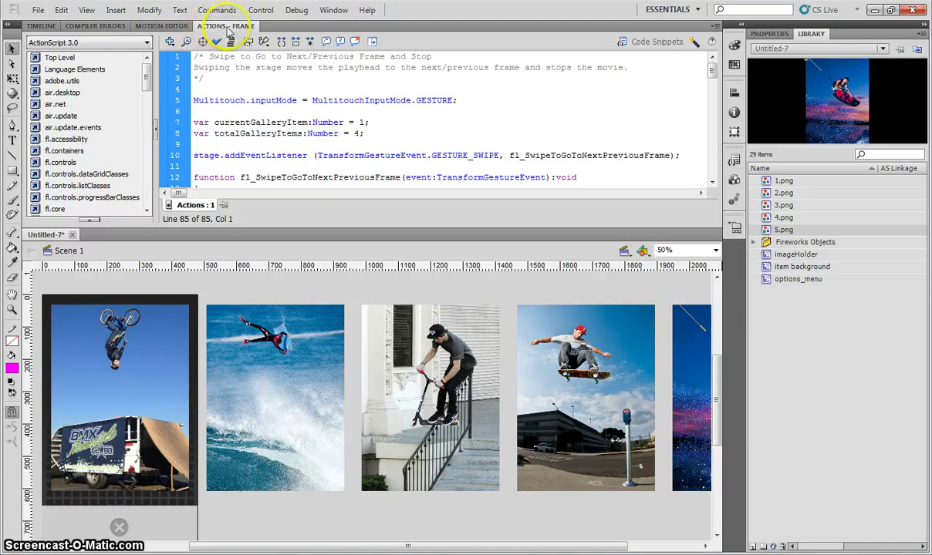
click(334, 10)
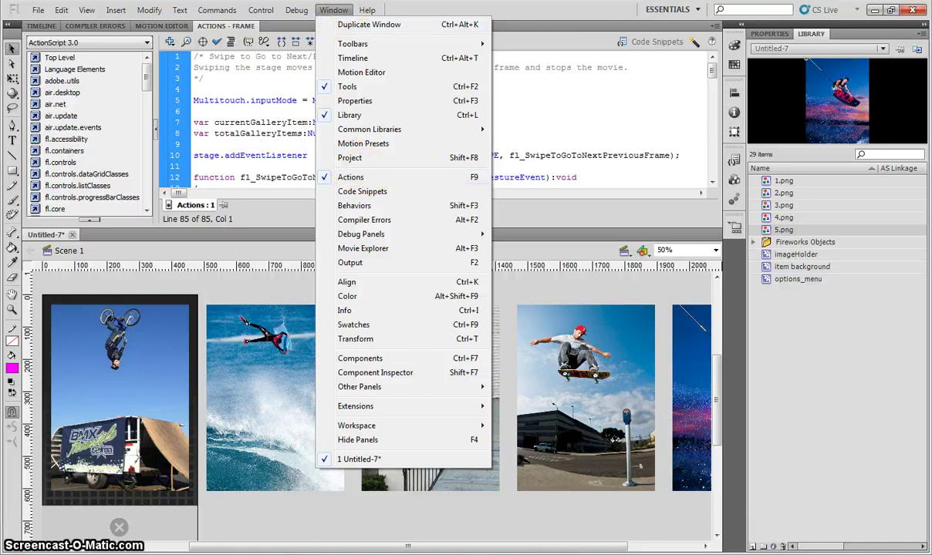
click(334, 10)
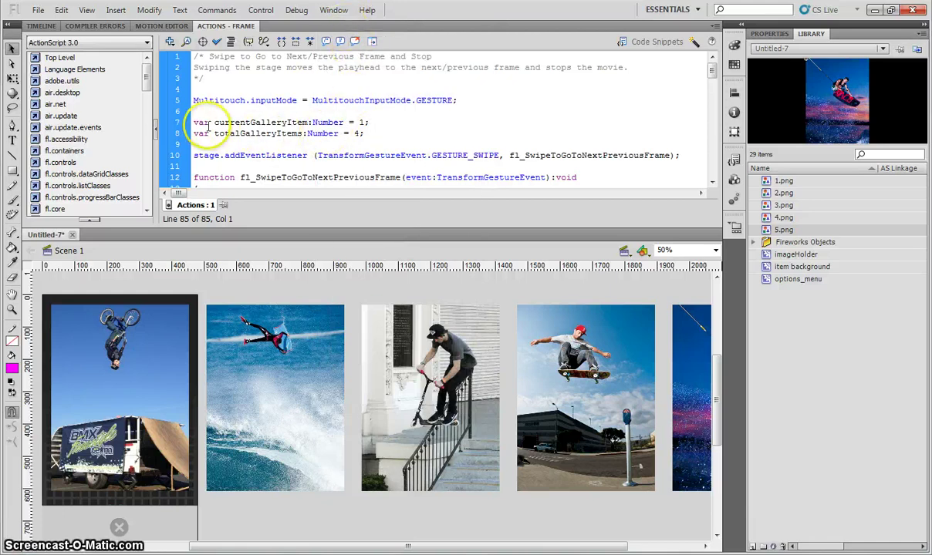
Step: Change totalGalleryItems on line 8 from 4 to 5, then return to the Timeline
drag(194, 122, 252, 121)
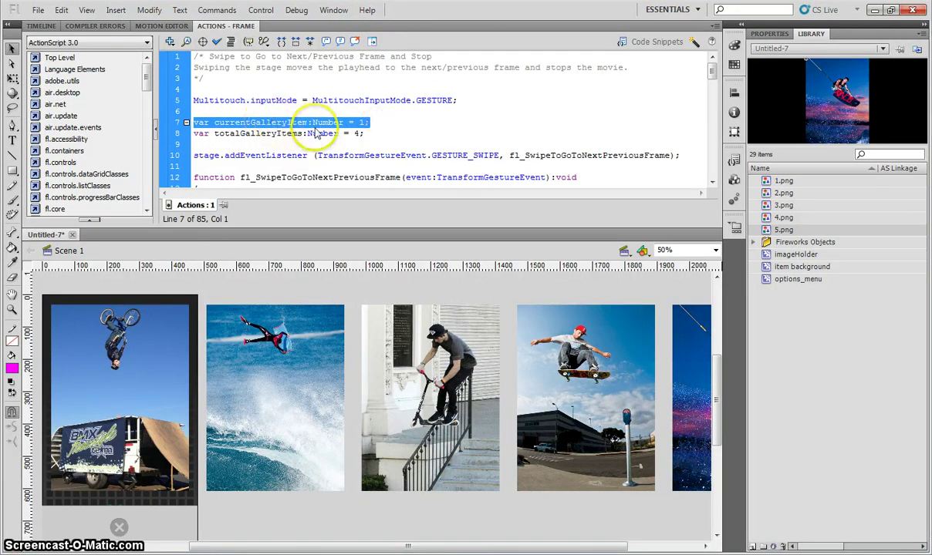
click(332, 121)
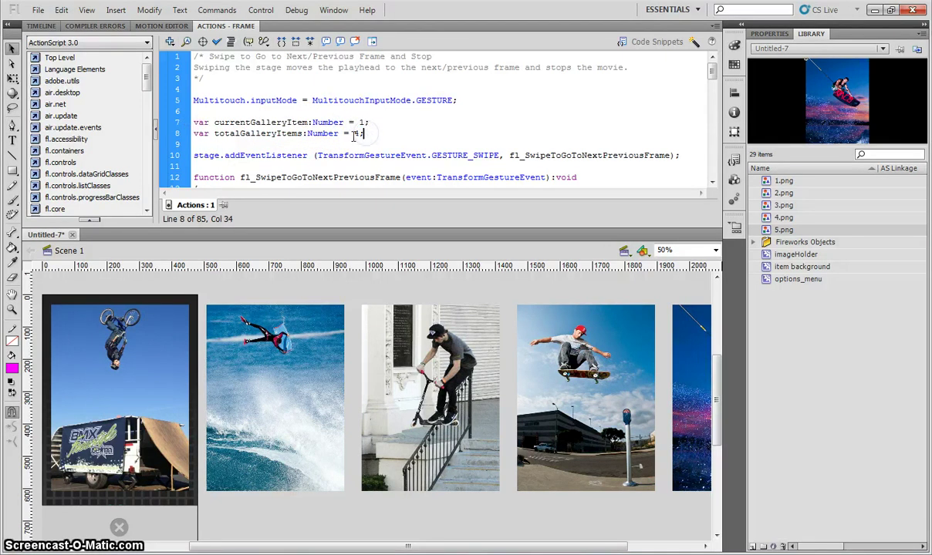
double_click(358, 133)
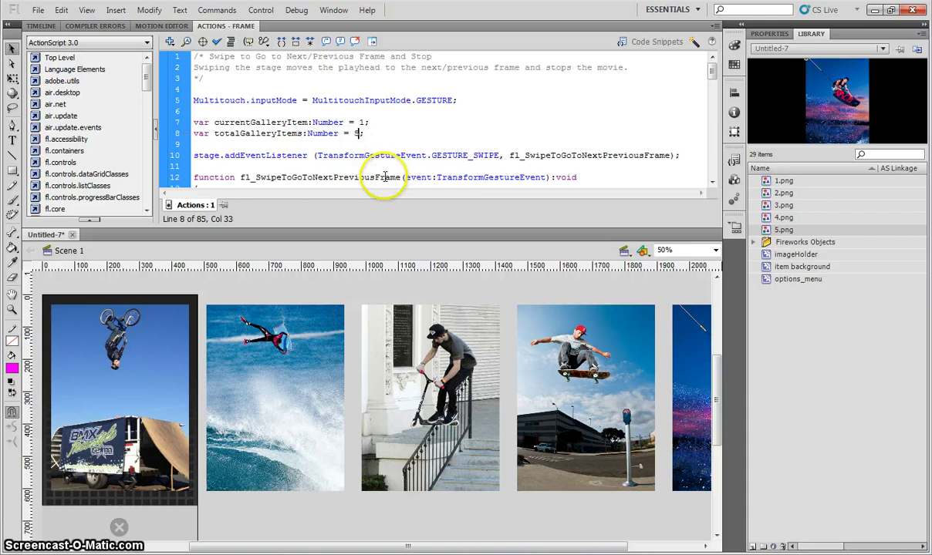
click(408, 134)
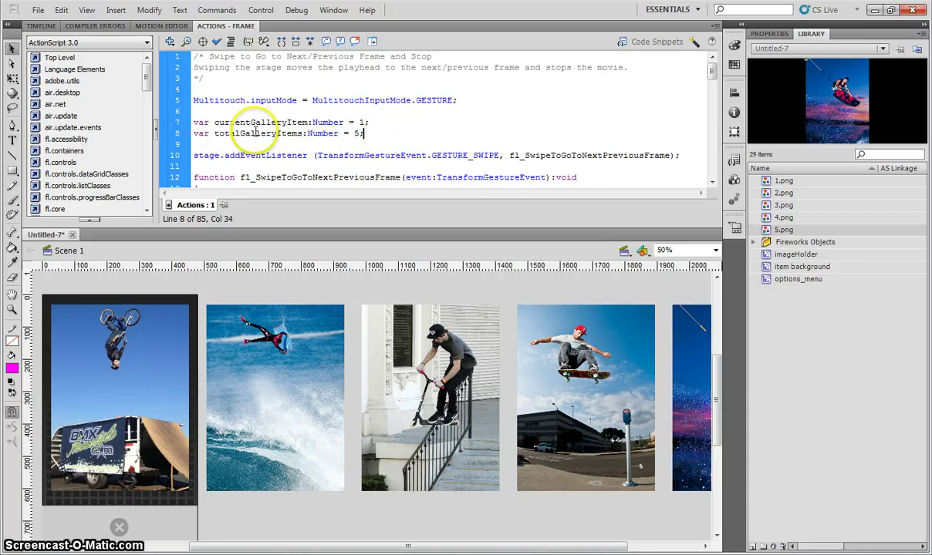
drag(214, 134, 330, 133)
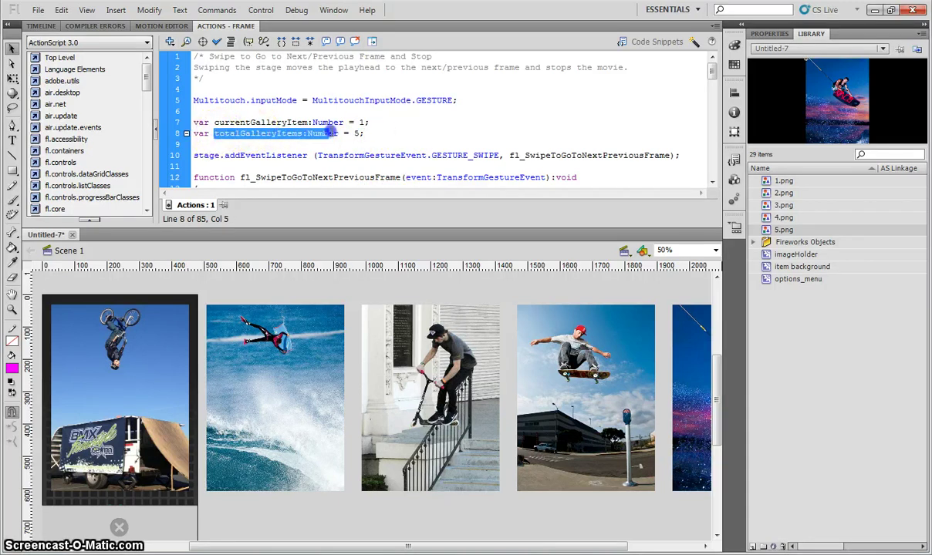
click(377, 134)
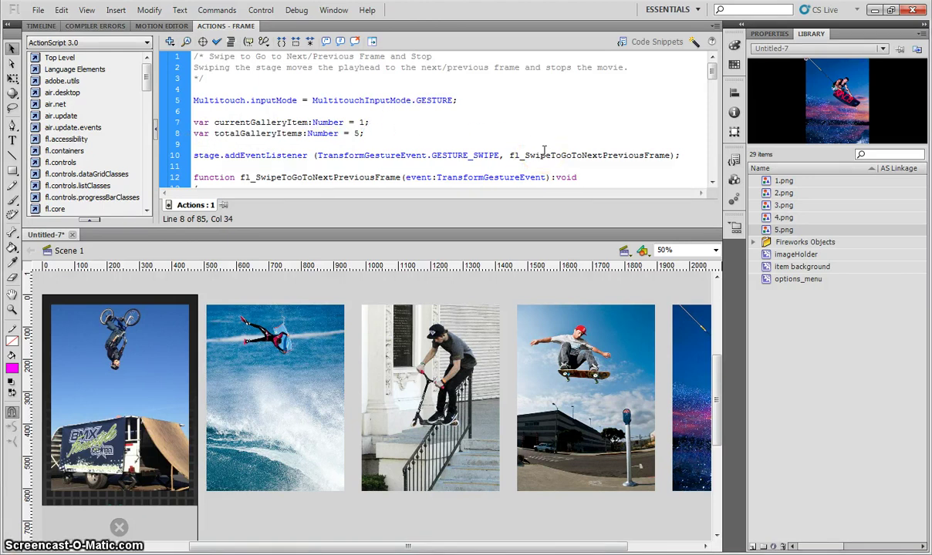
click(46, 26)
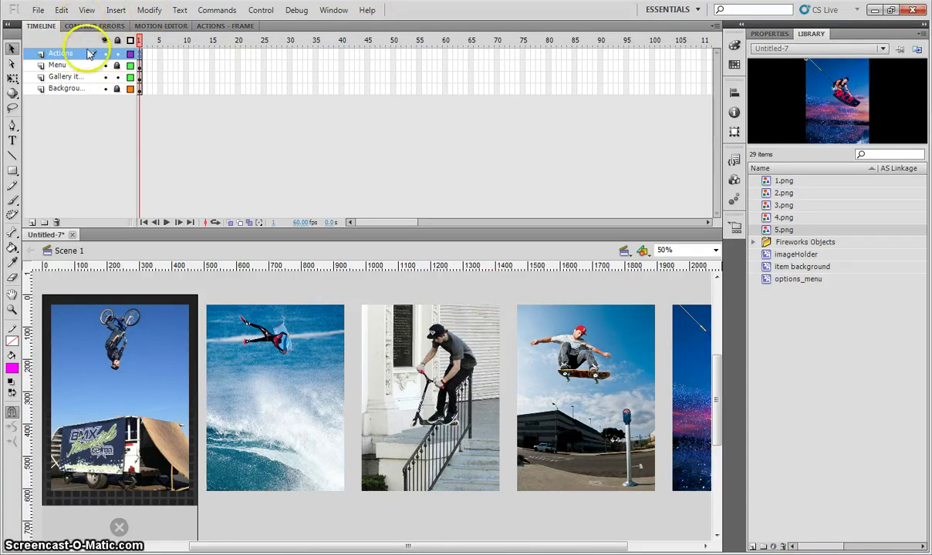
Step: Use File > Save As to save the document as SwipeGallery in the Swipe Gallery folder
mouse_move(338, 550)
mouse_down()
mouse_move(416, 549)
mouse_move(327, 549)
mouse_up()
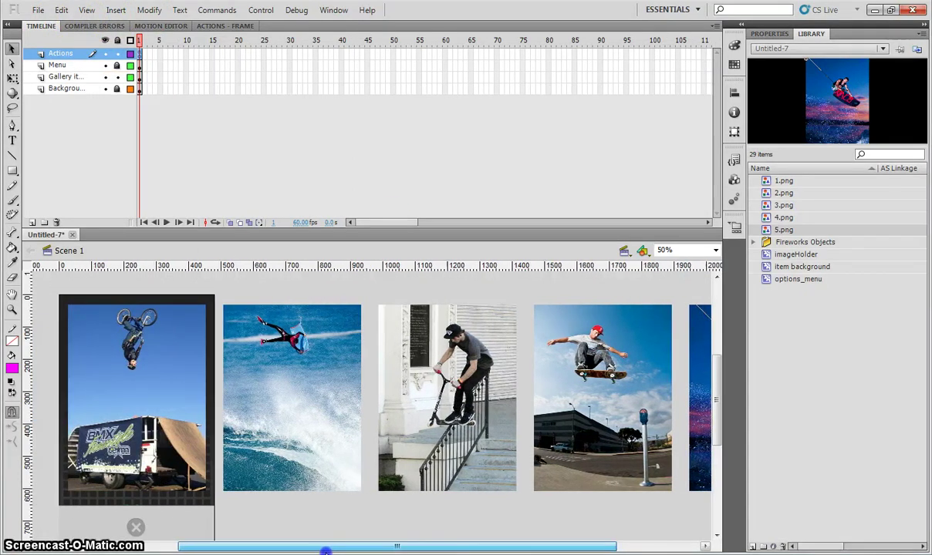
click(38, 10)
click(87, 129)
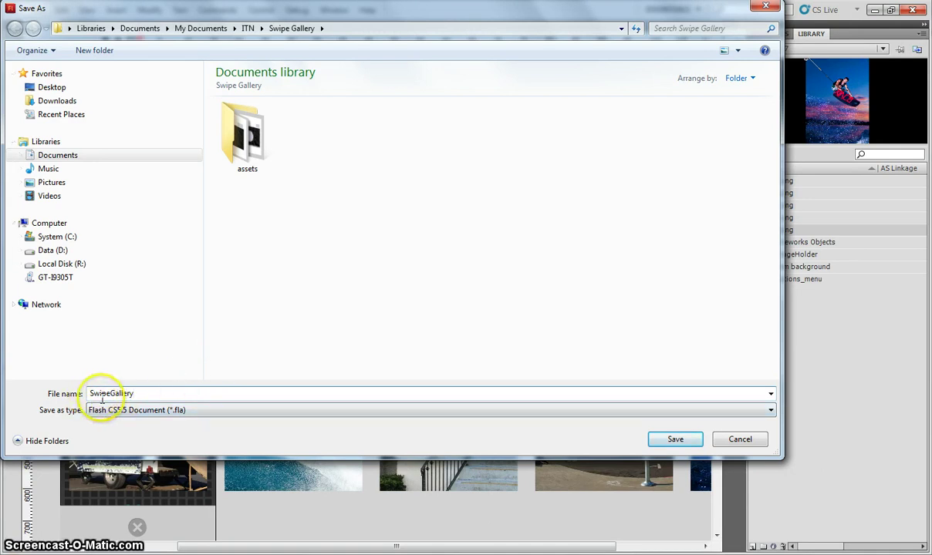
click(680, 441)
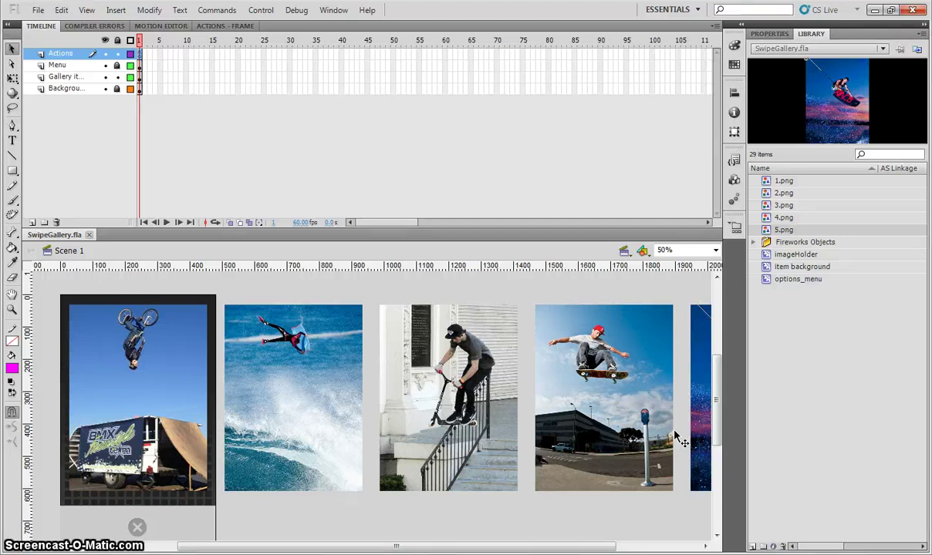
Step: From Properties > Publish Settings, open the AIR for Android player settings
click(686, 380)
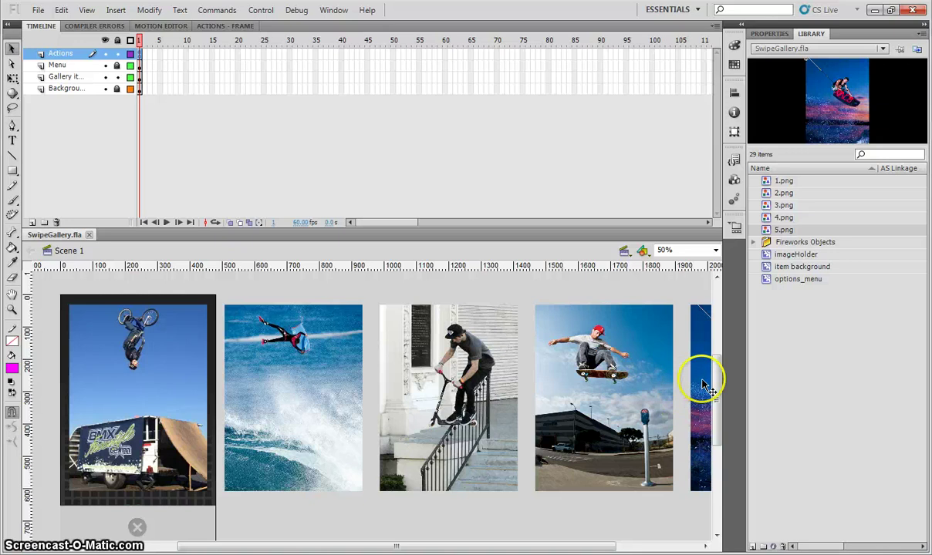
click(769, 34)
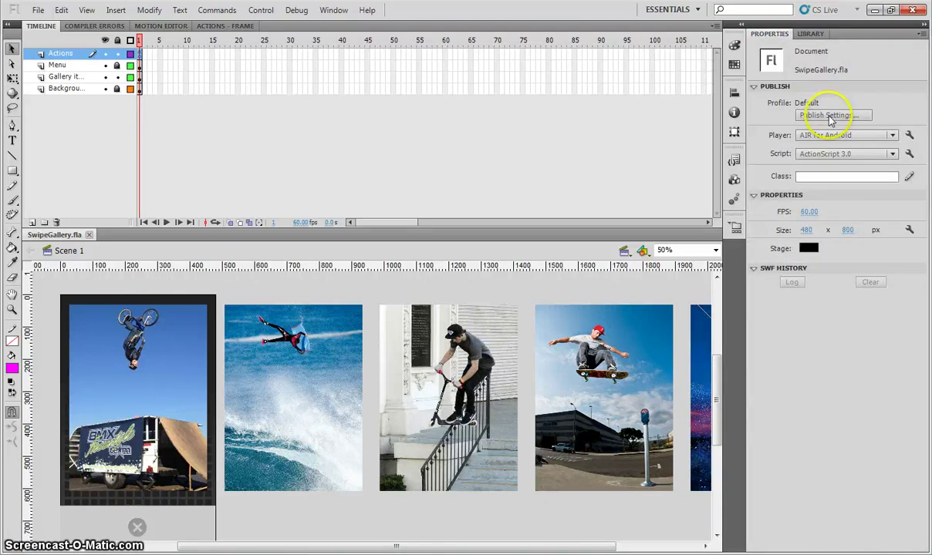
click(865, 117)
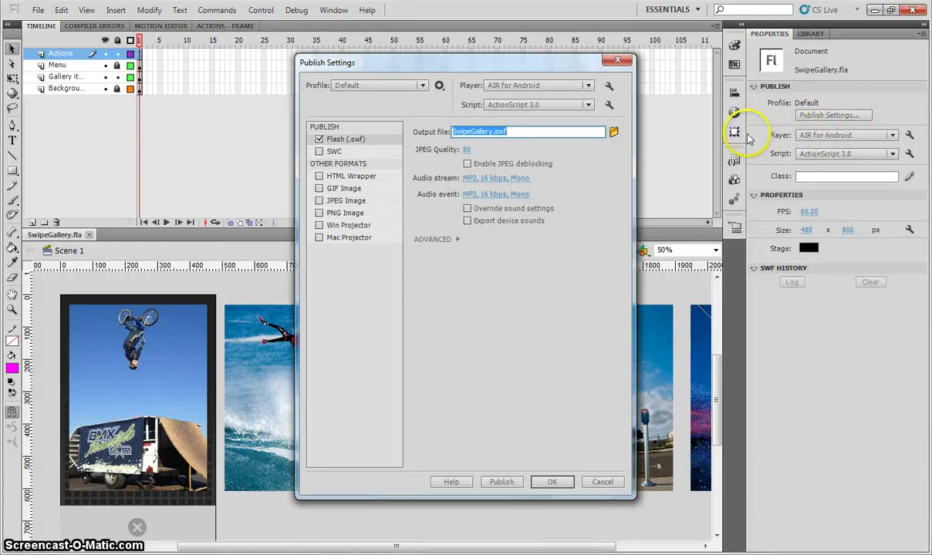
click(609, 89)
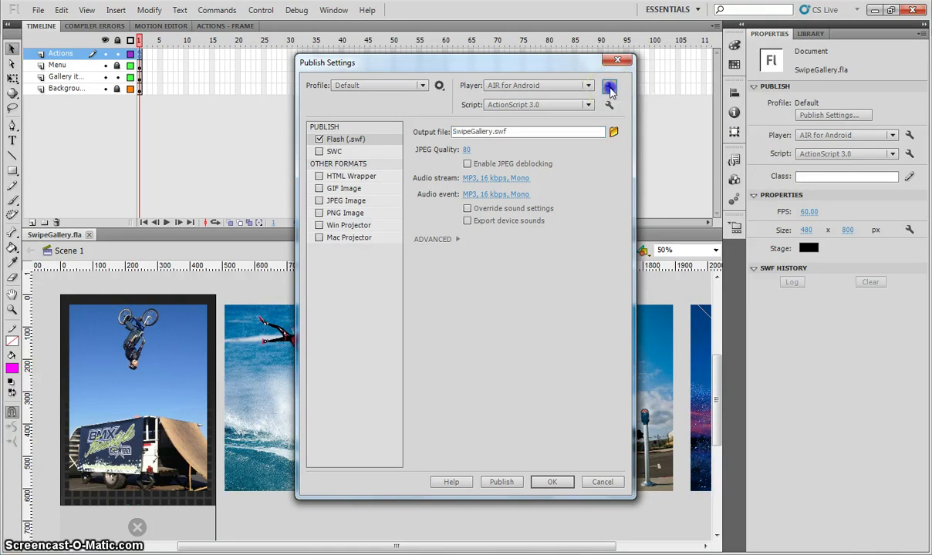
mouse_move(523, 68)
mouse_down()
mouse_move(505, 58)
mouse_move(519, 67)
mouse_up()
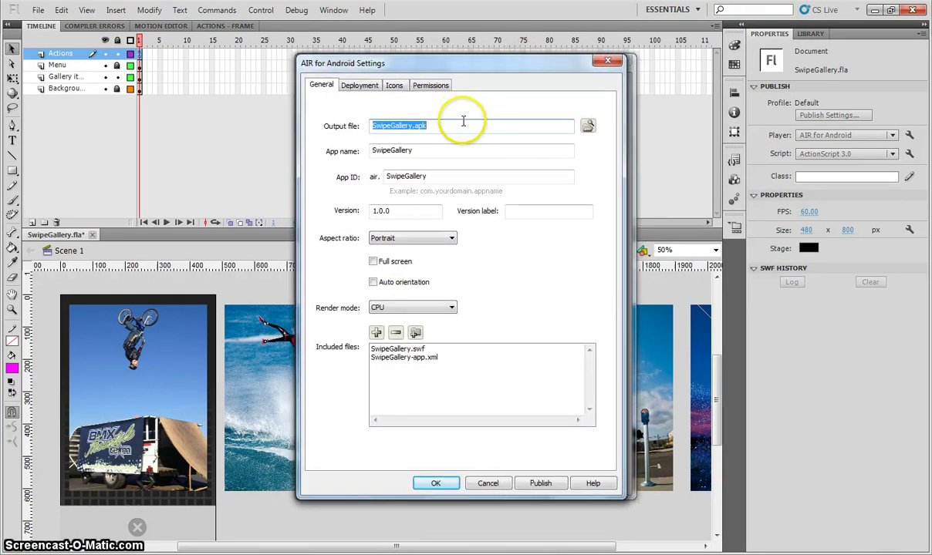
drag(432, 126, 406, 128)
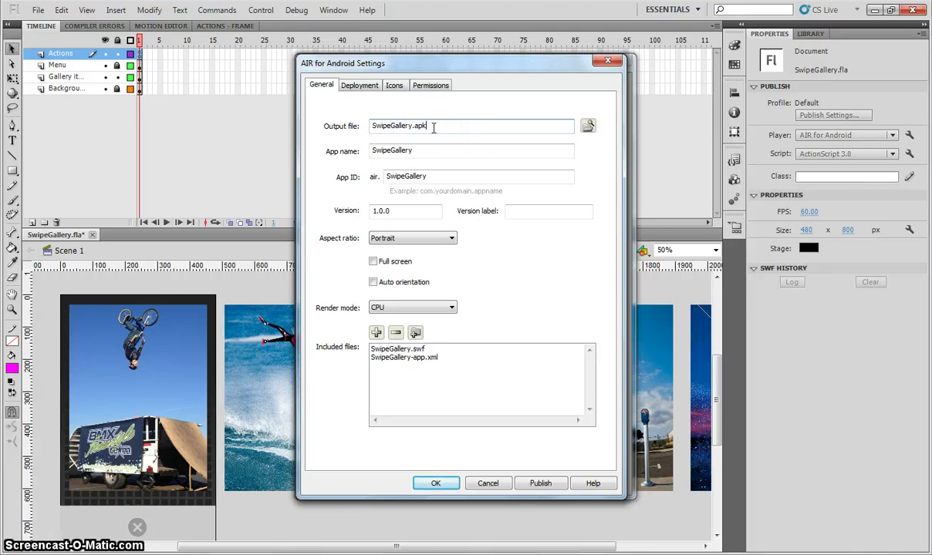
drag(374, 125, 391, 129)
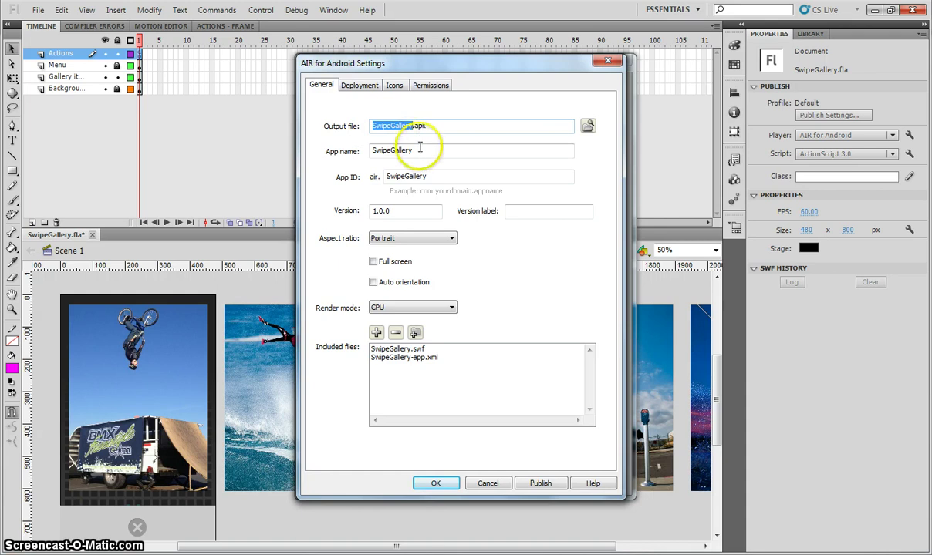
drag(420, 150, 349, 150)
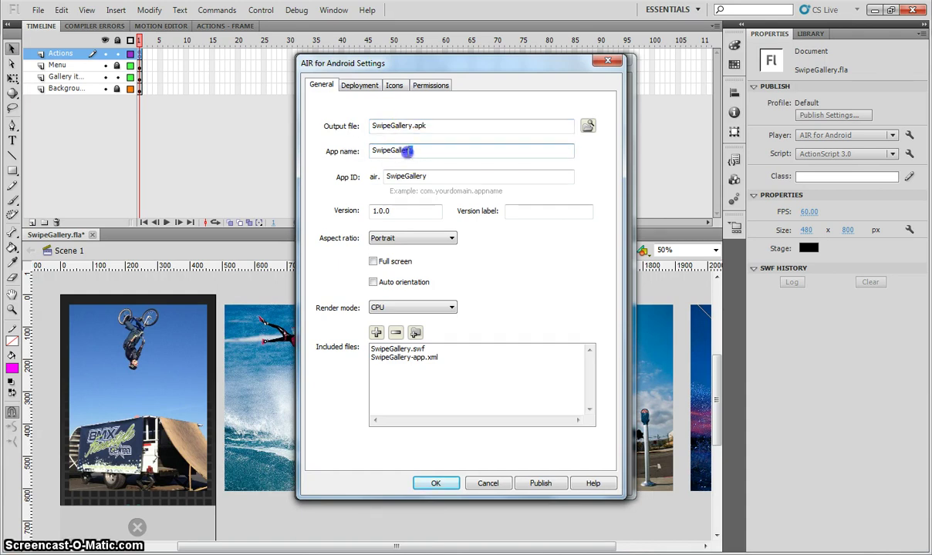
drag(406, 151, 412, 151)
click(390, 152)
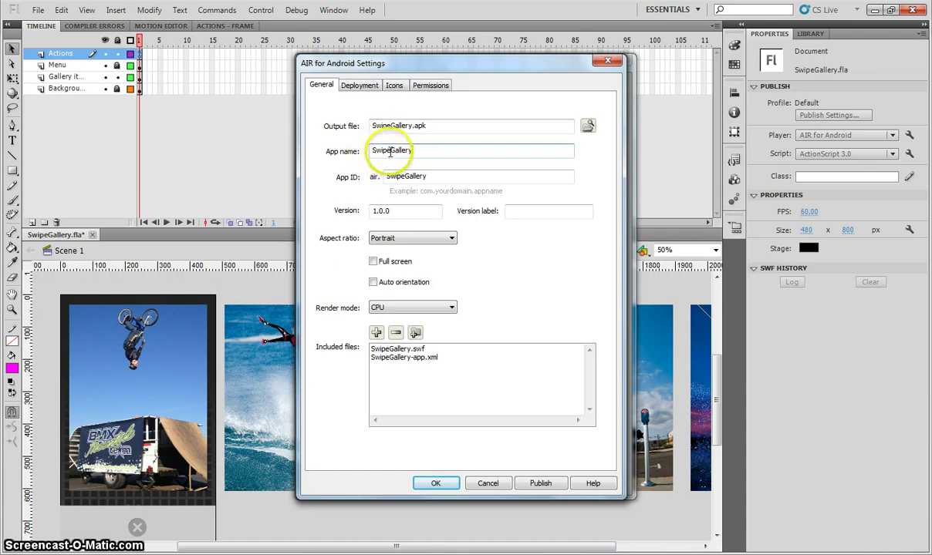
click(421, 149)
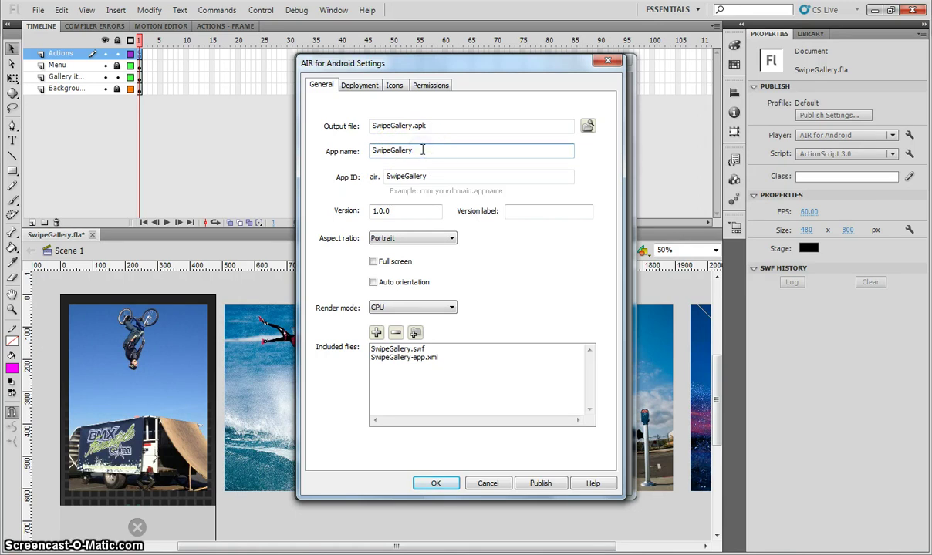
click(399, 150)
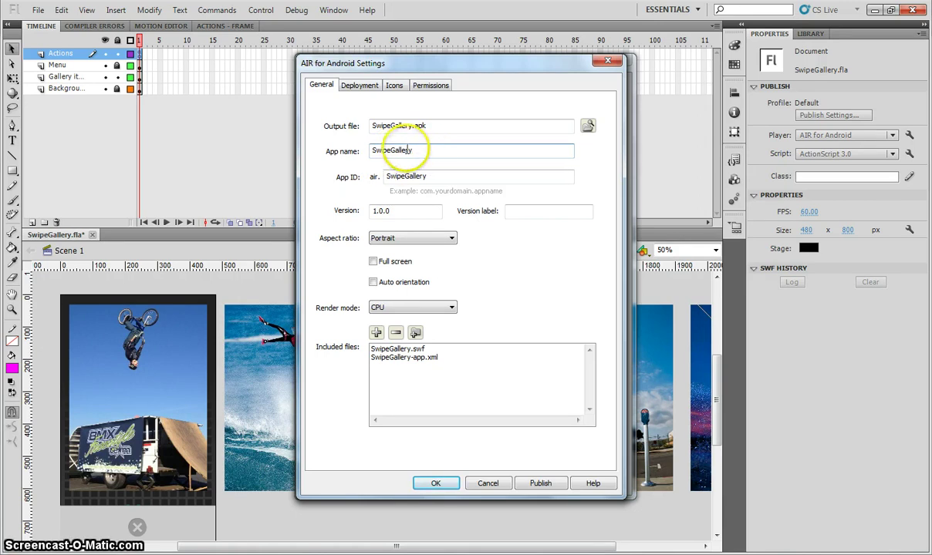
click(423, 152)
click(395, 150)
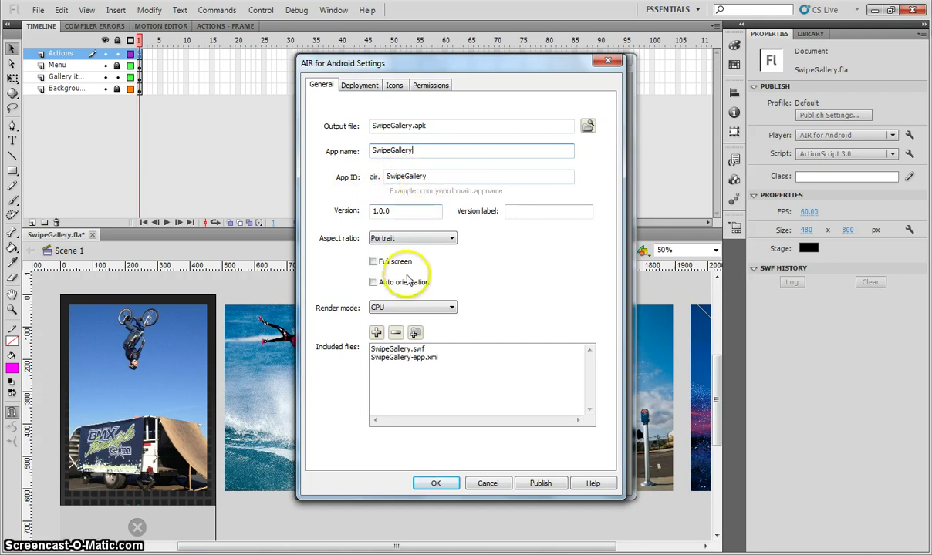
Step: Start a new self-signed certificate in the deployment settings with country AU
click(357, 86)
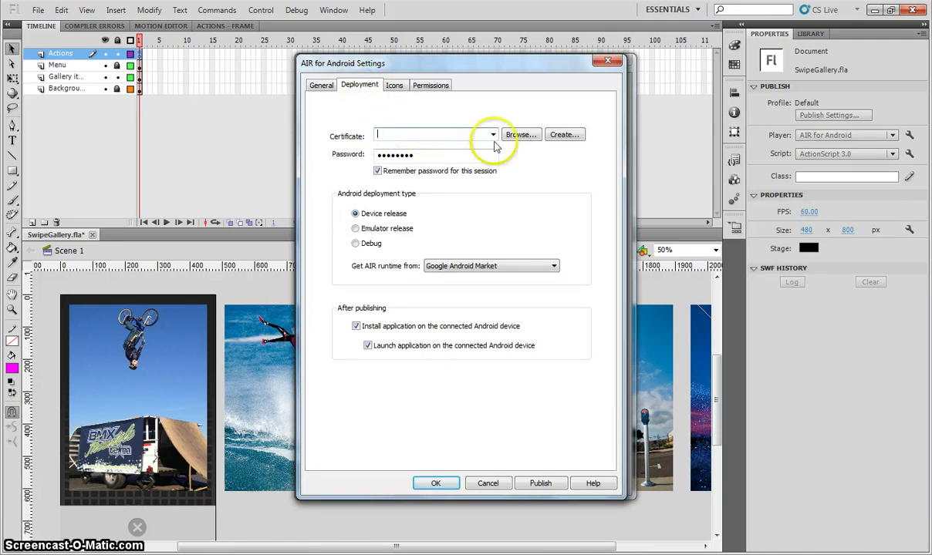
click(562, 136)
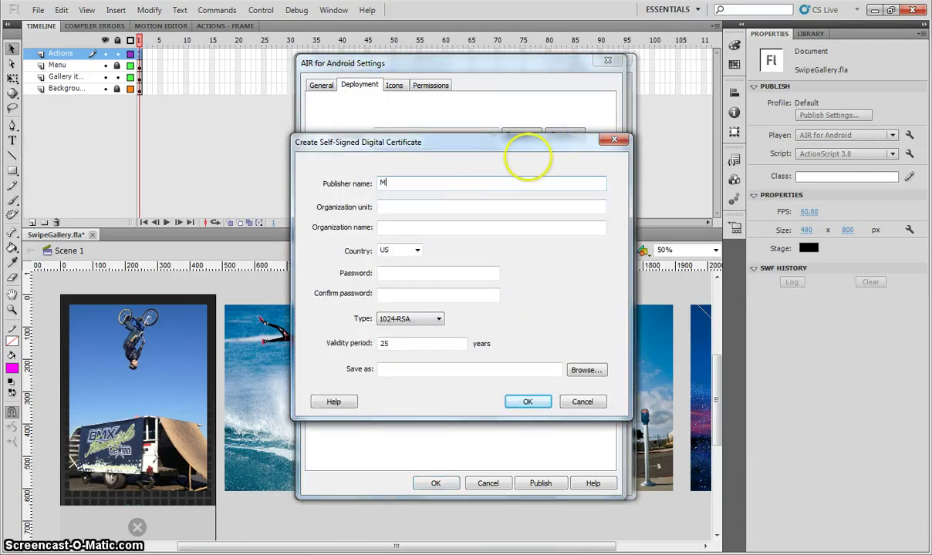
key(Tab)
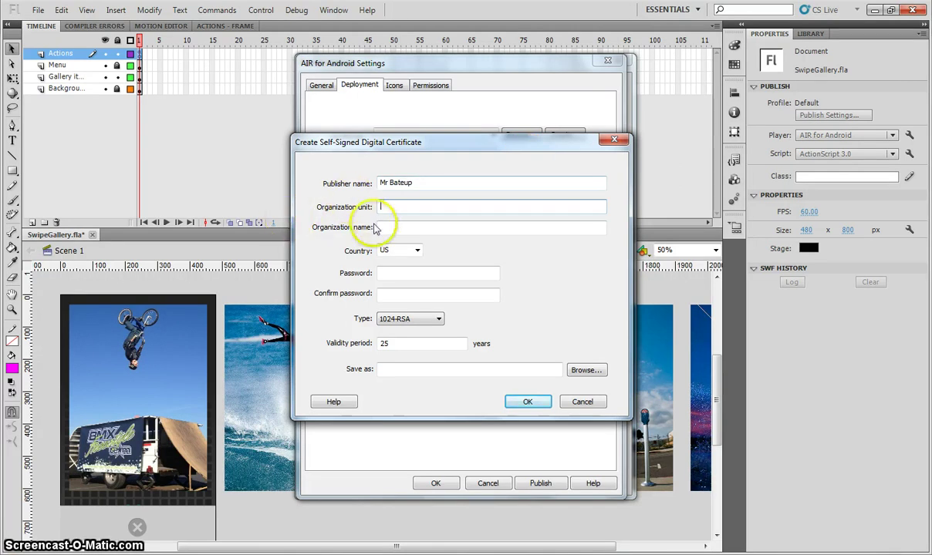
click(391, 250)
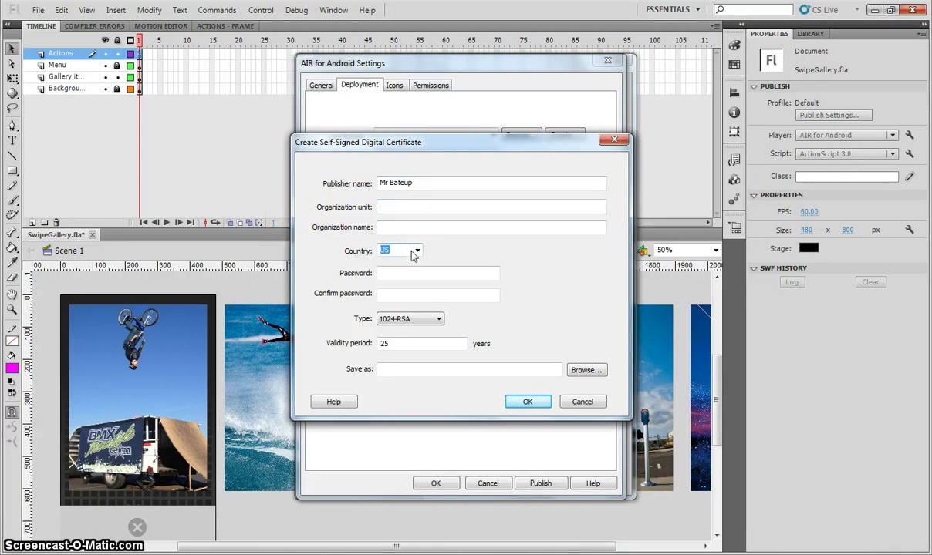
text(AU)
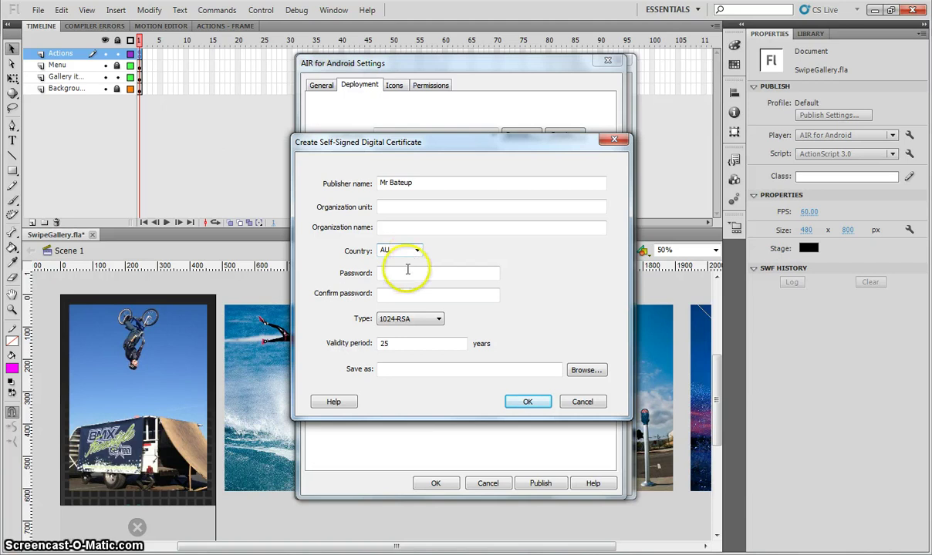
Step: Enter and confirm the certificate password, saving the file as Certificate.p12 in Swipe Gallery
click(404, 274)
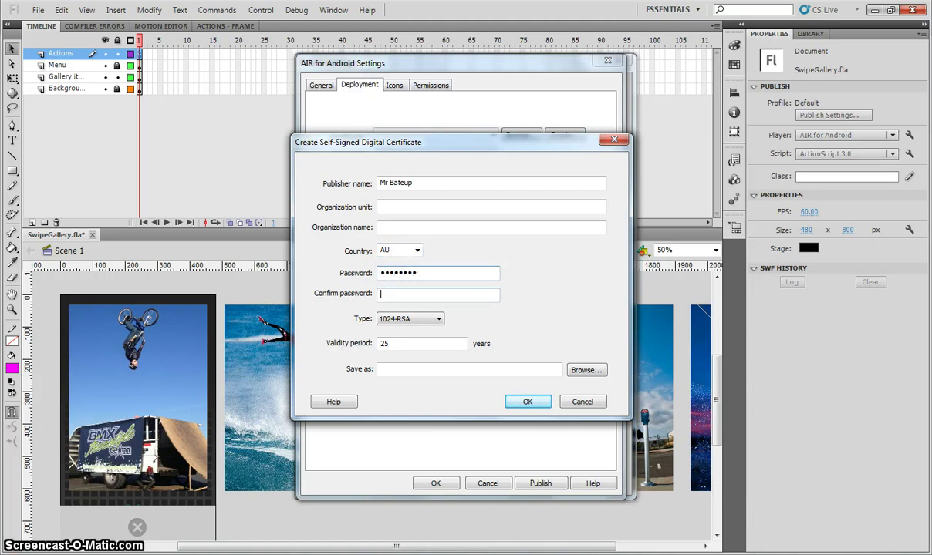
text(p)
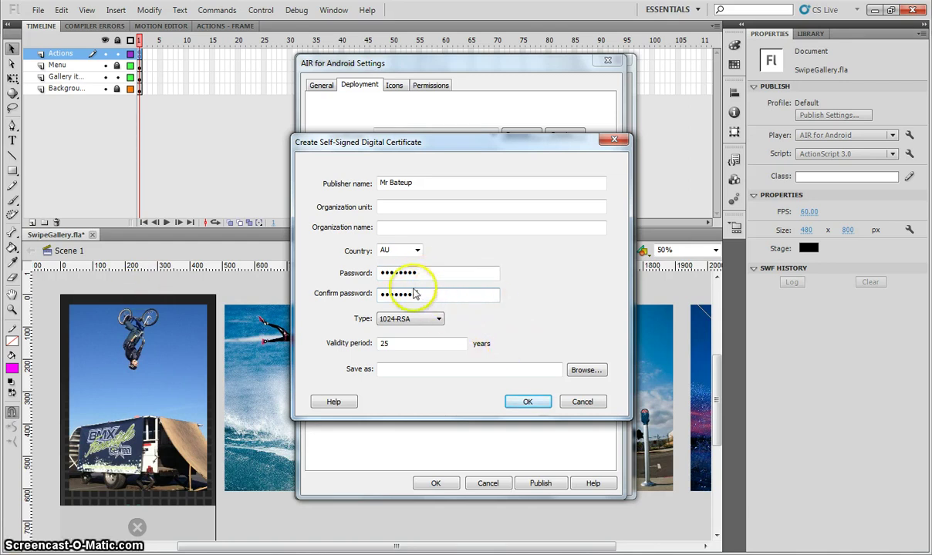
click(585, 370)
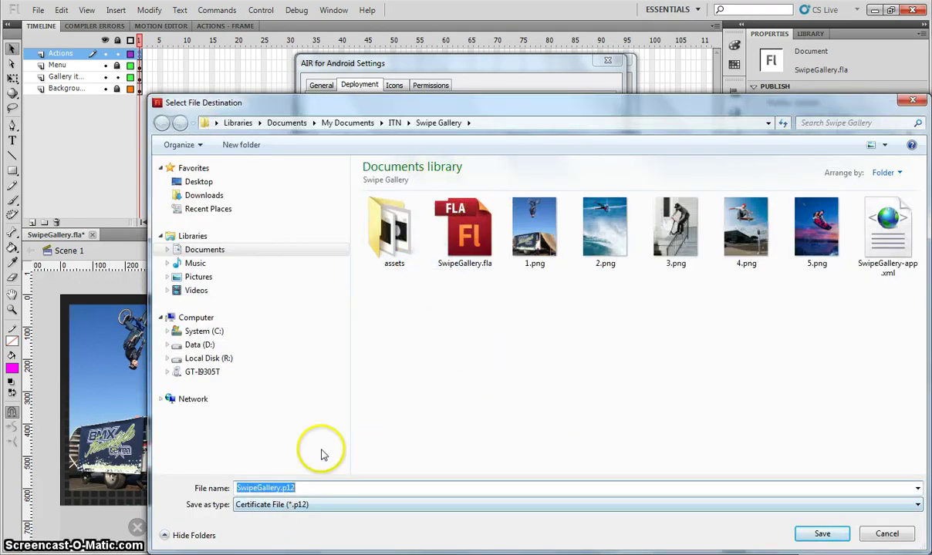
text(Certificate)
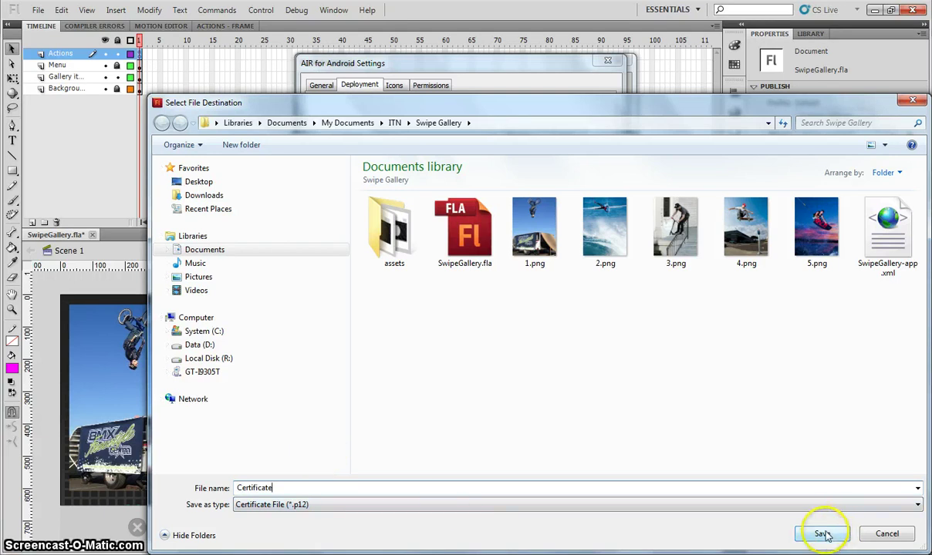
click(822, 533)
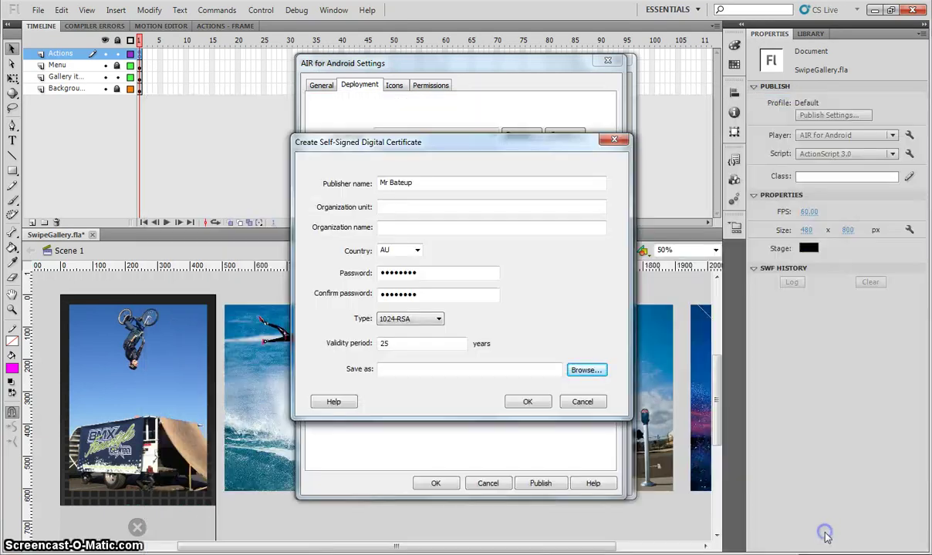
Step: After the missing-fields alert, fill organization unit and name with CSHS and create the certificate
click(530, 402)
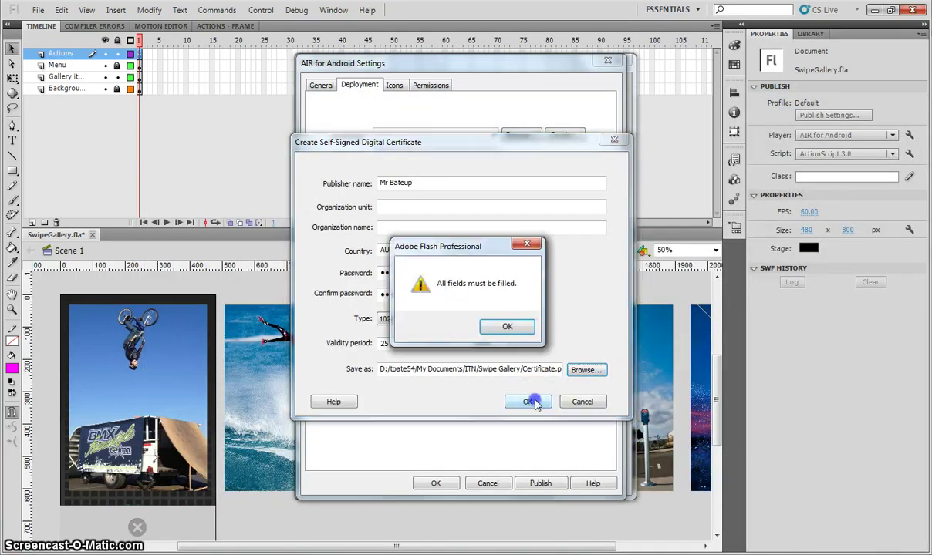
click(503, 325)
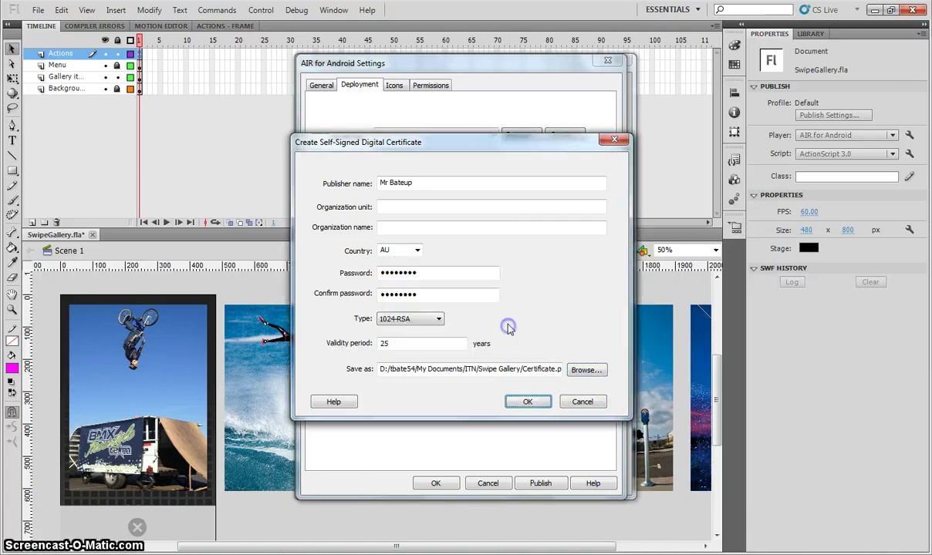
click(396, 207)
text(CSHS)
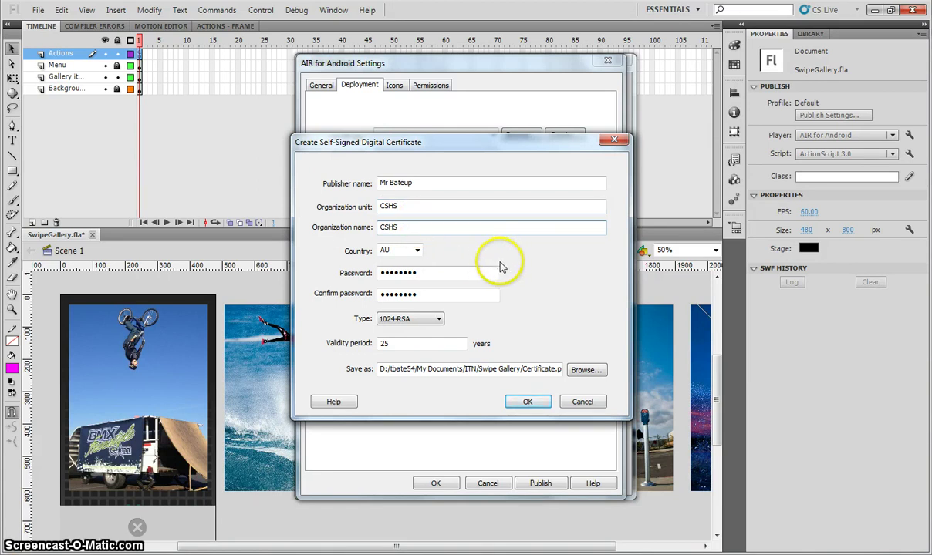
click(531, 403)
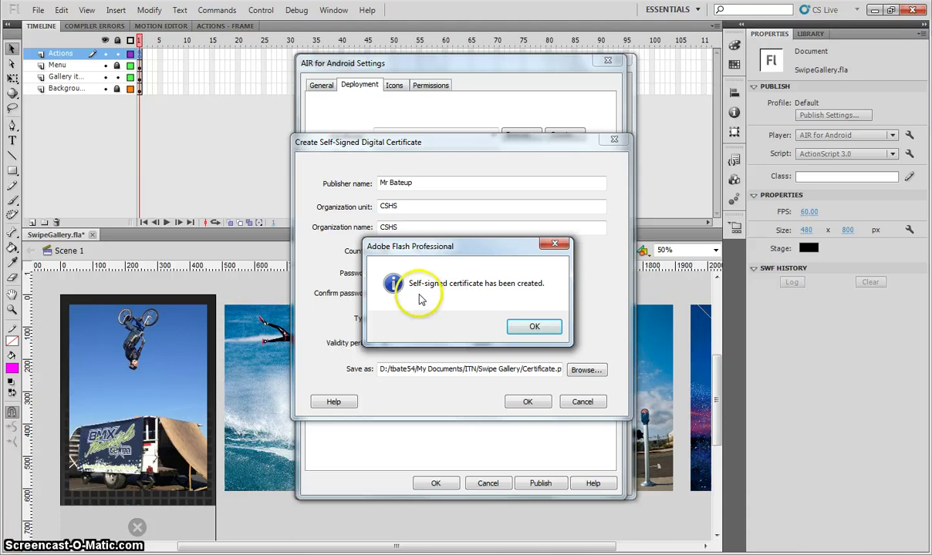
Step: Acknowledge the created certificate and check the remembered certificate password
click(534, 327)
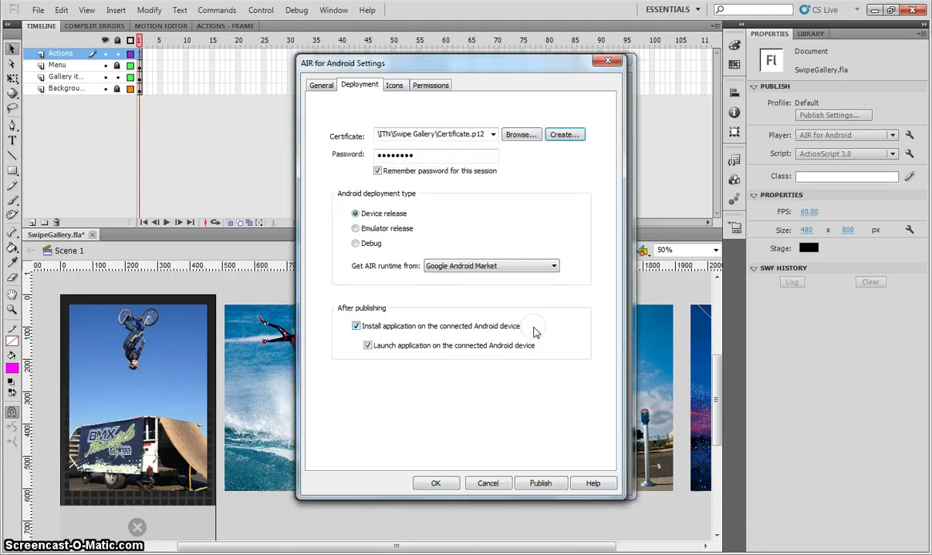
double_click(390, 155)
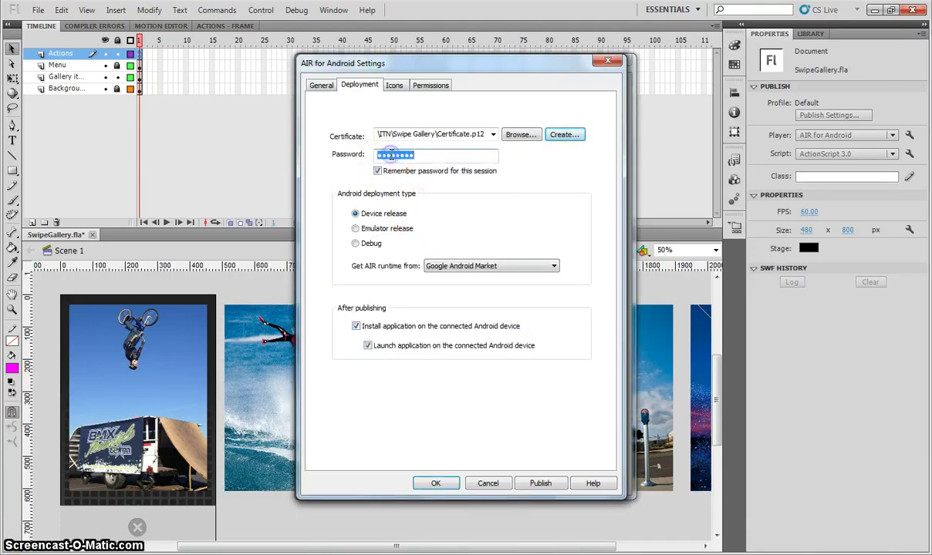
click(426, 155)
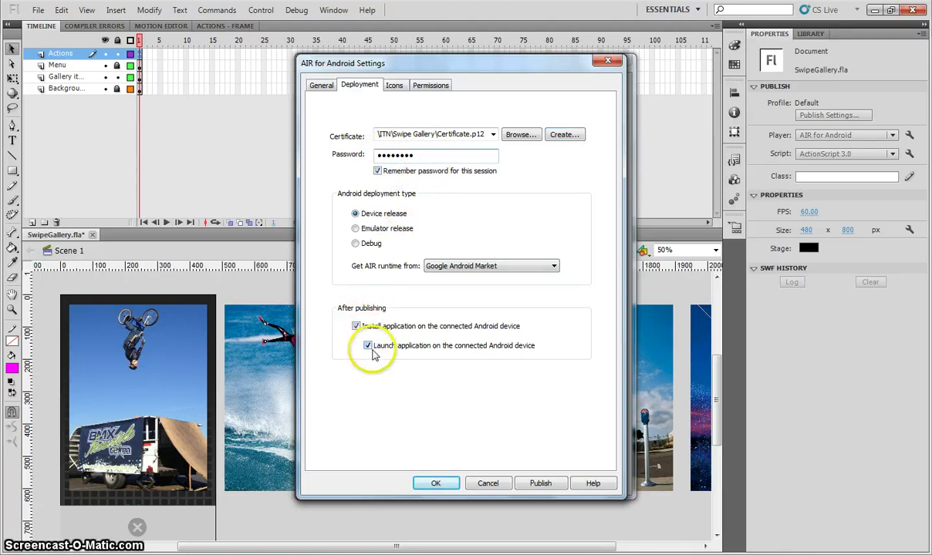
Step: Toggle Install application off and back on, then go to the Icons settings
click(357, 327)
click(357, 327)
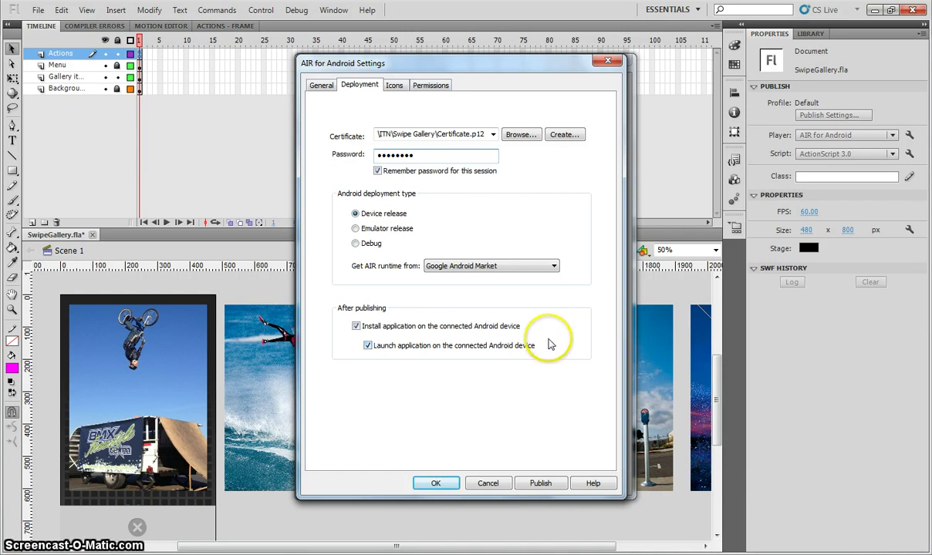
click(395, 86)
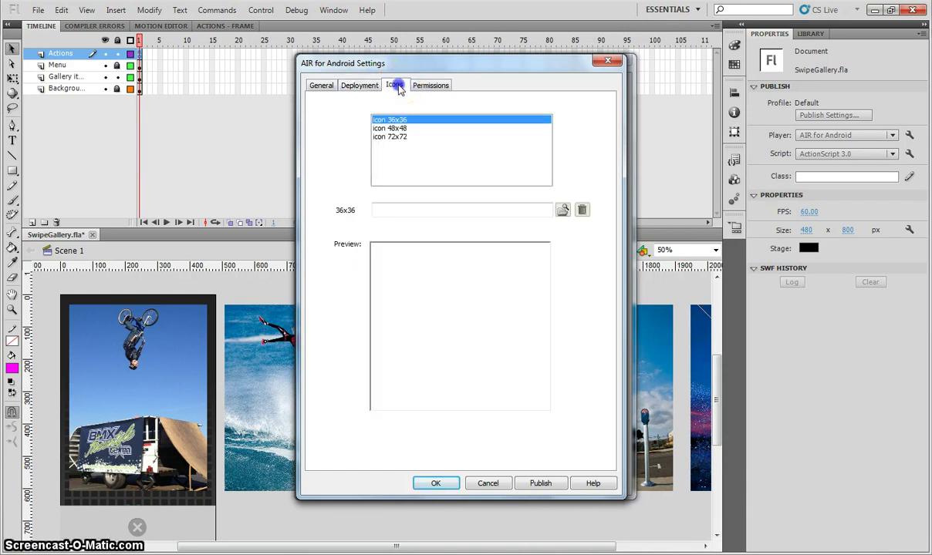
Step: Select the 72x72 slot in the Android icon list
click(391, 128)
click(401, 136)
click(391, 119)
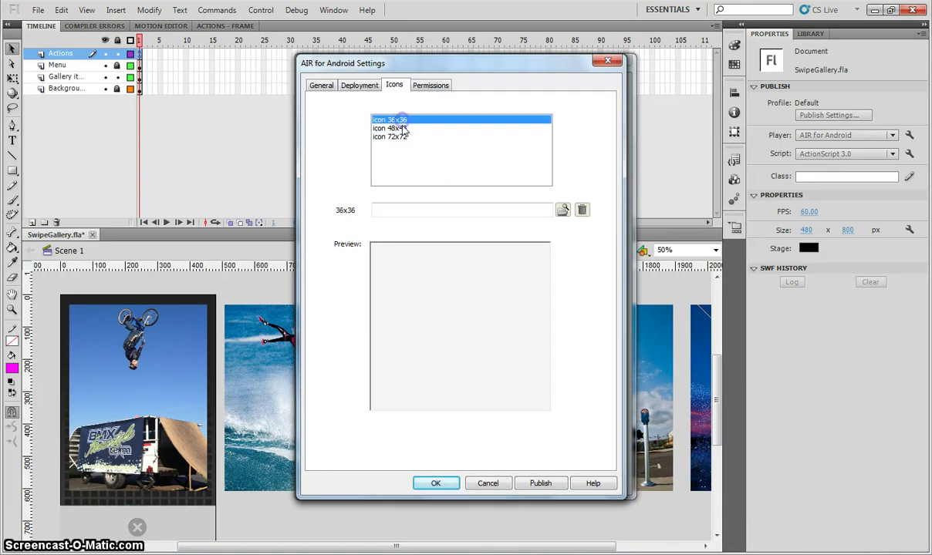
click(404, 130)
click(409, 137)
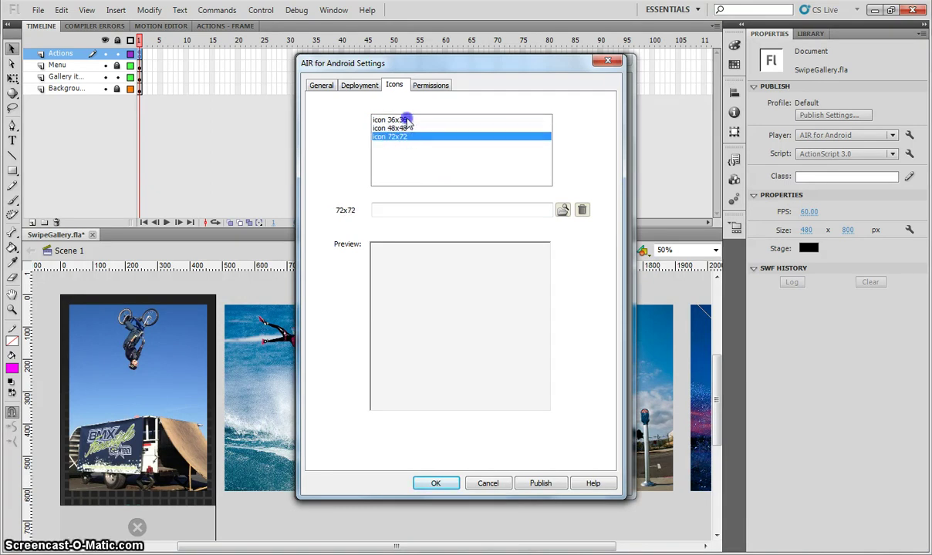
click(407, 120)
click(409, 138)
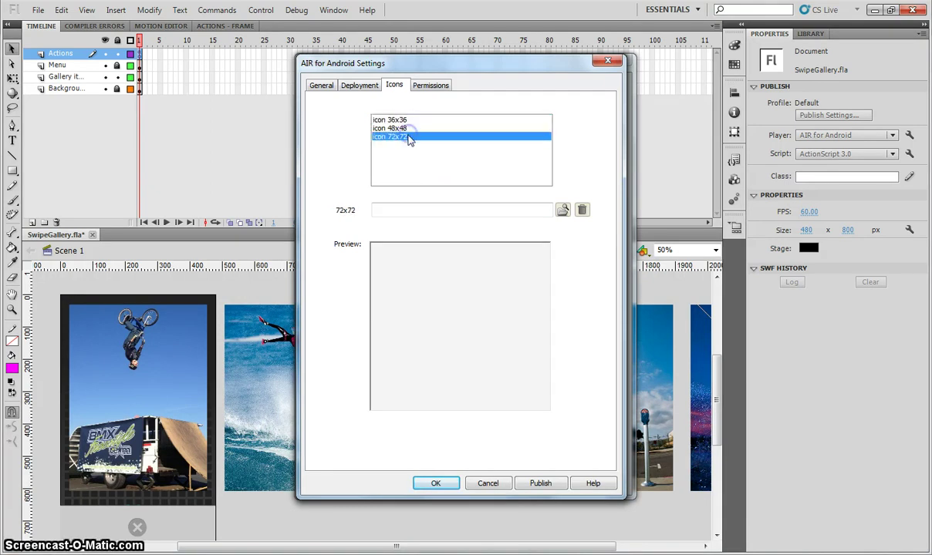
Step: Set the 72x72 icon to assets/72.png and review the Permissions list
click(560, 211)
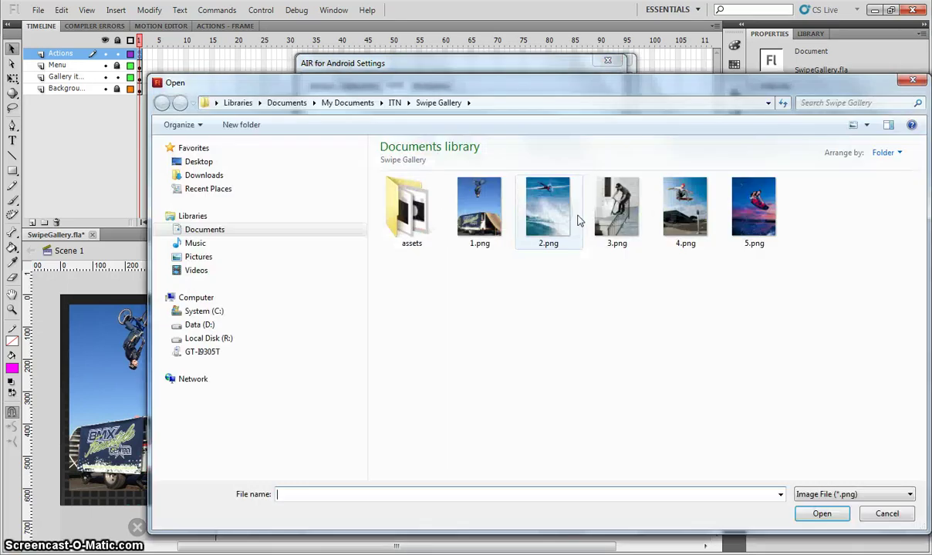
click(408, 231)
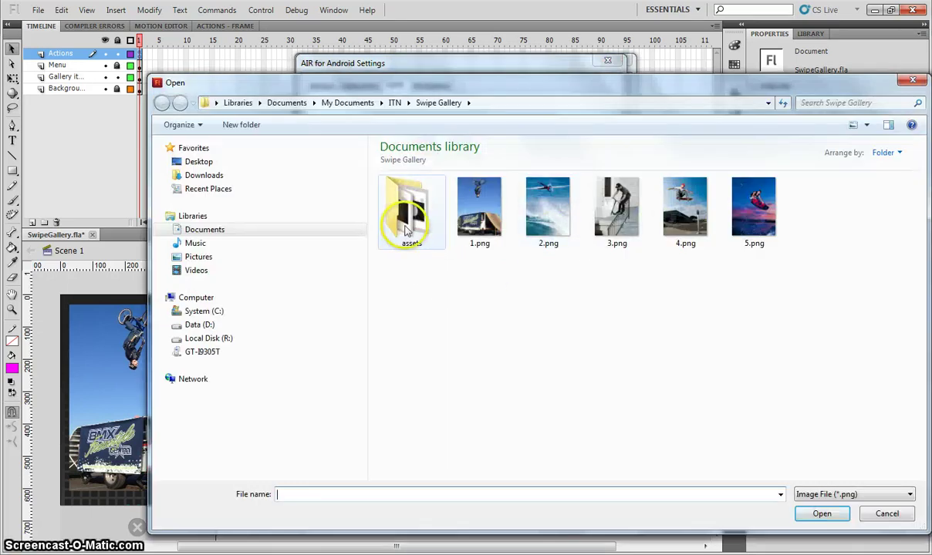
double_click(409, 228)
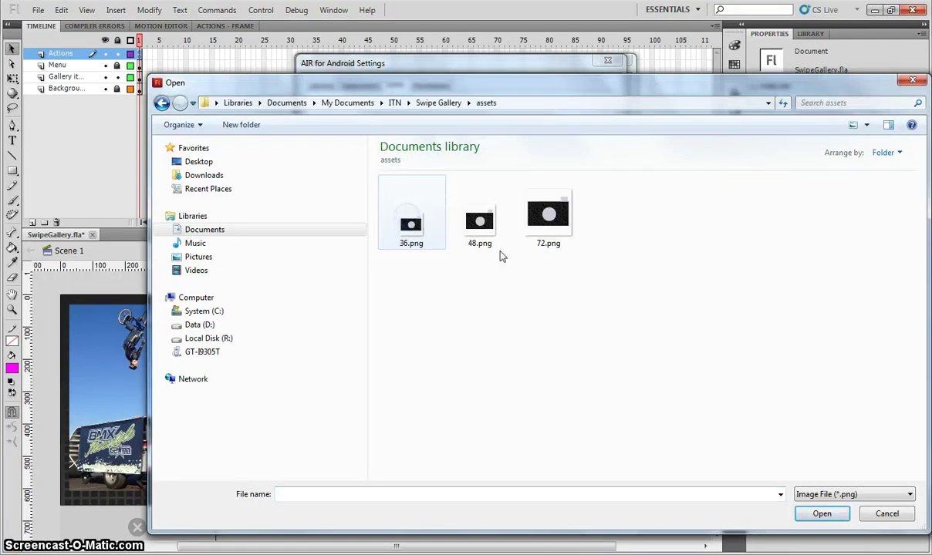
click(547, 222)
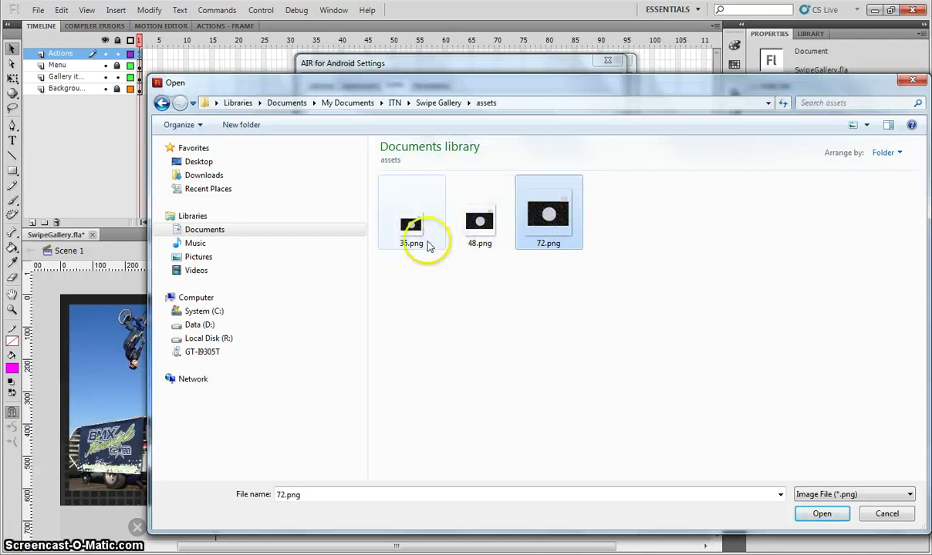
click(823, 513)
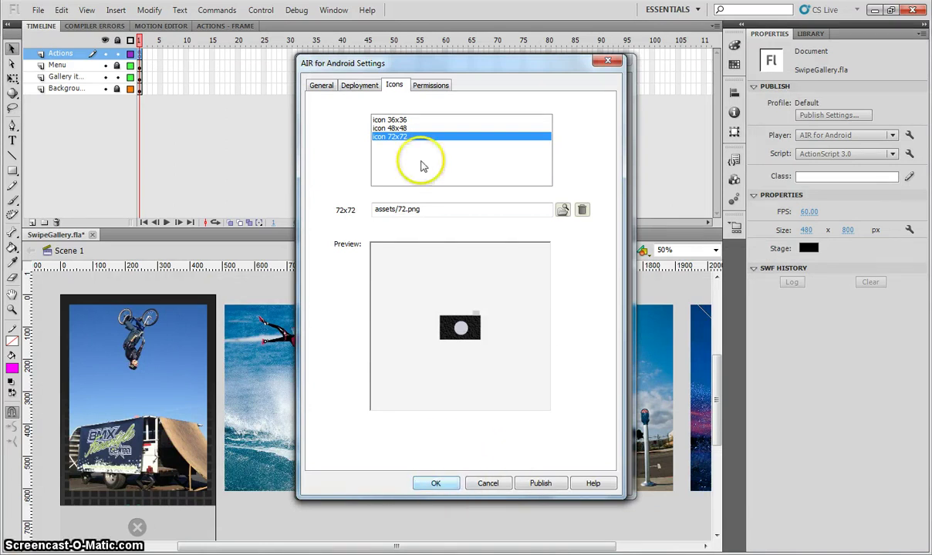
click(430, 87)
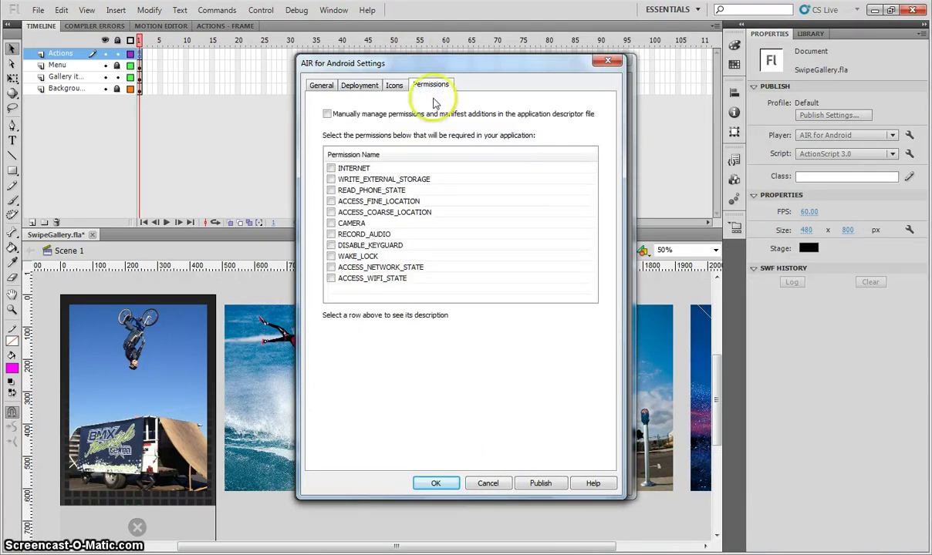
Step: Apply the AIR for Android settings and publish the swipe gallery for Android
click(436, 485)
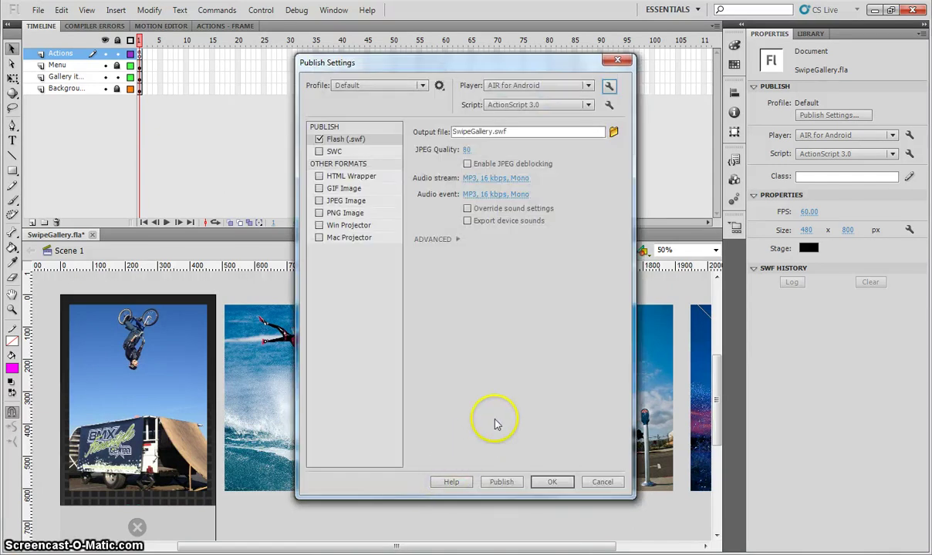
drag(451, 66, 417, 41)
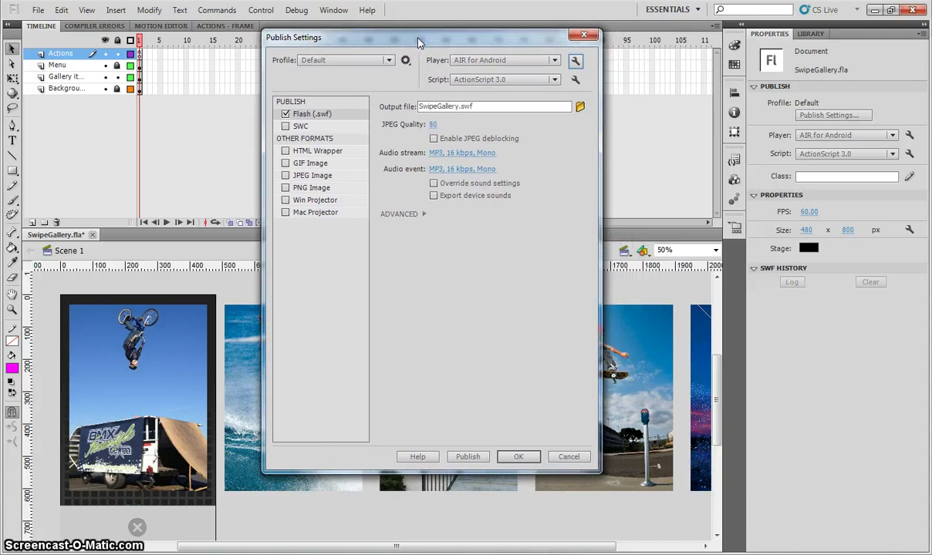
click(479, 458)
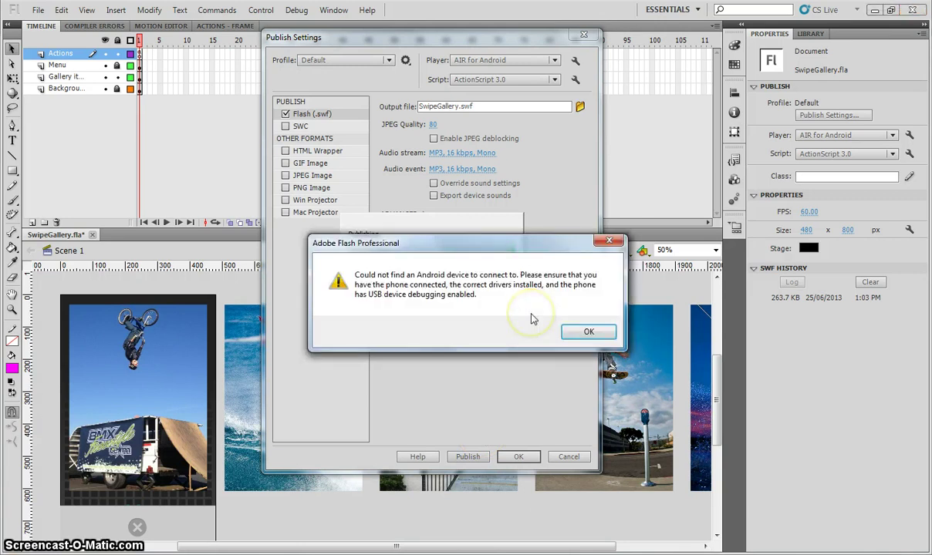
Step: Dismiss the missing-device error and APK permissions warning, then close Publish Settings
click(590, 332)
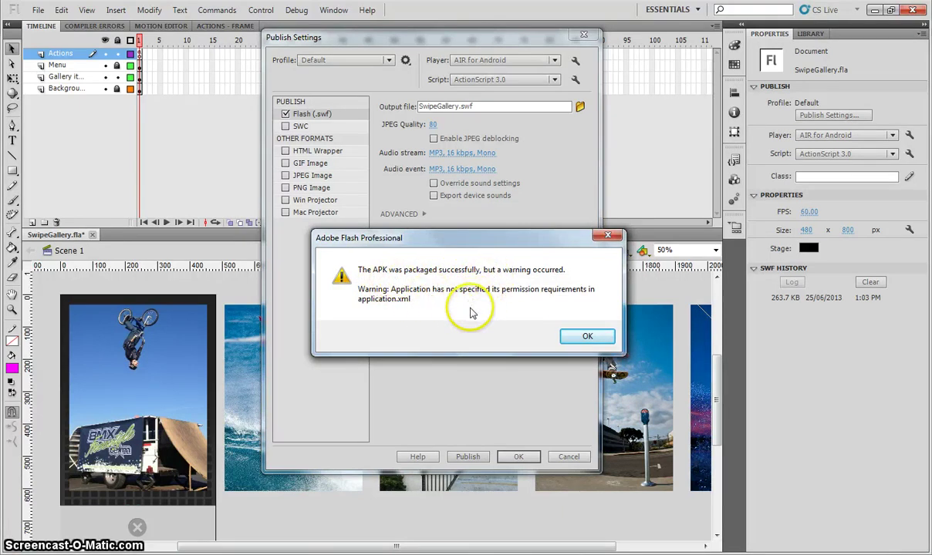
click(589, 337)
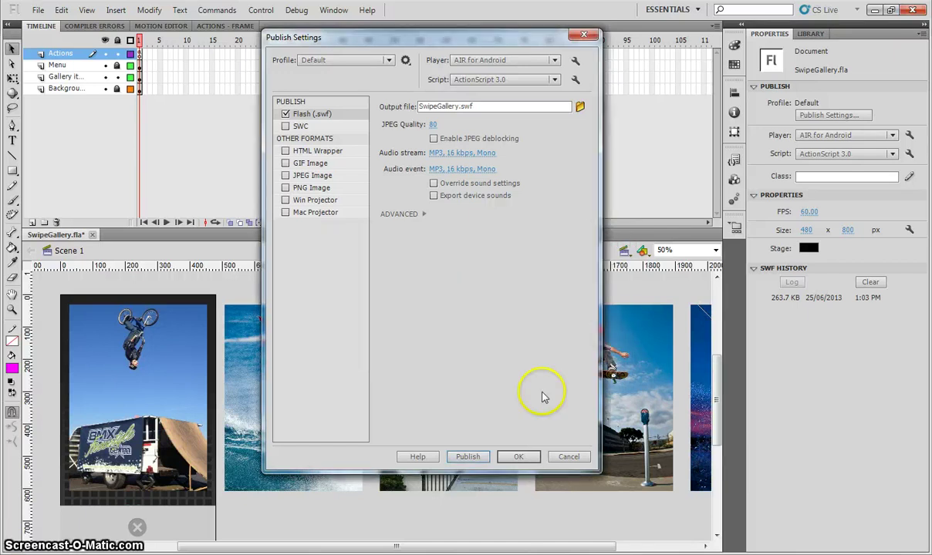
click(518, 456)
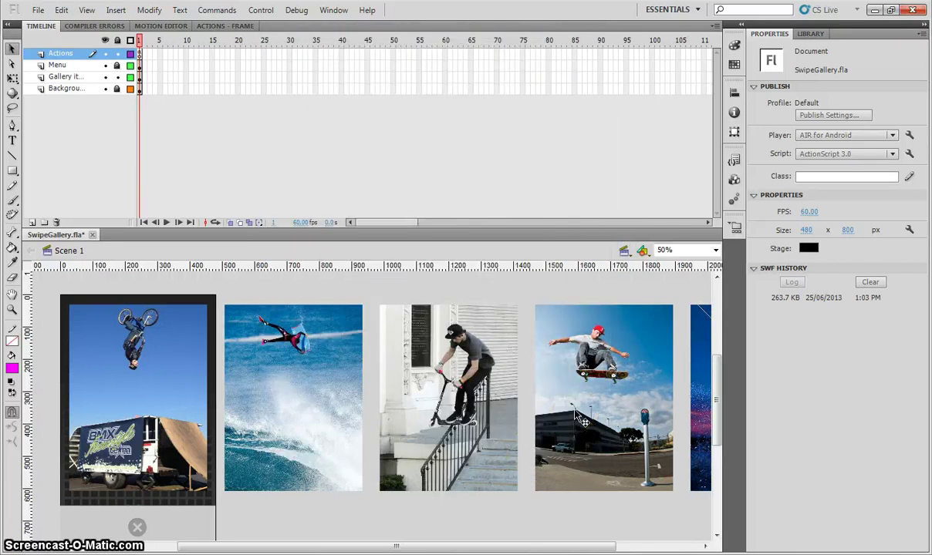